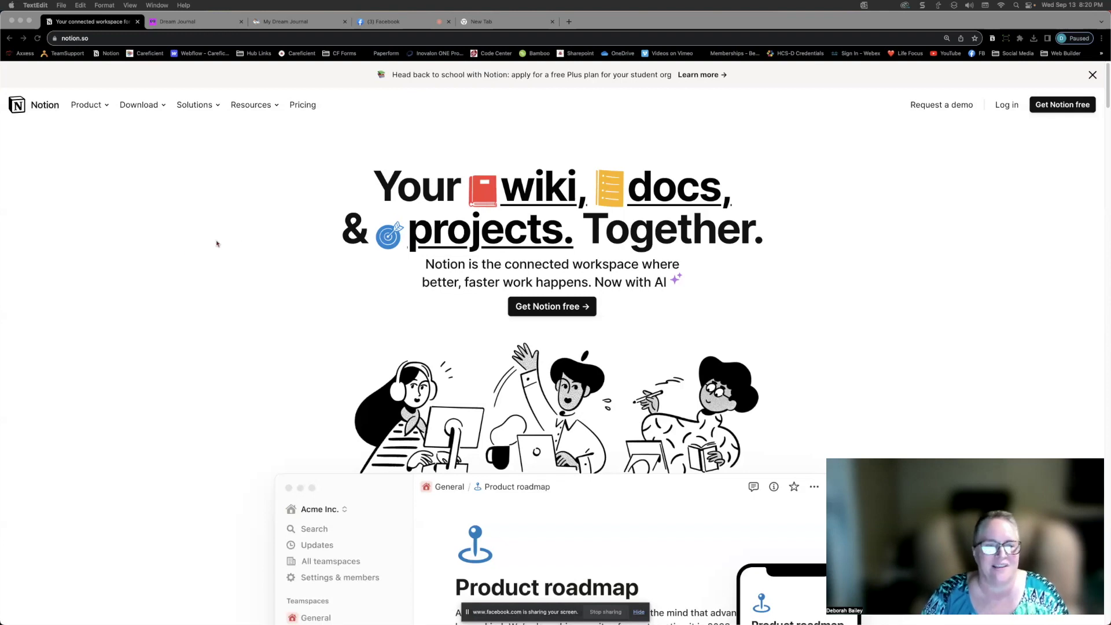
# Bring the browser forward showing the notion.so landing page
pyautogui.click(98, 38)
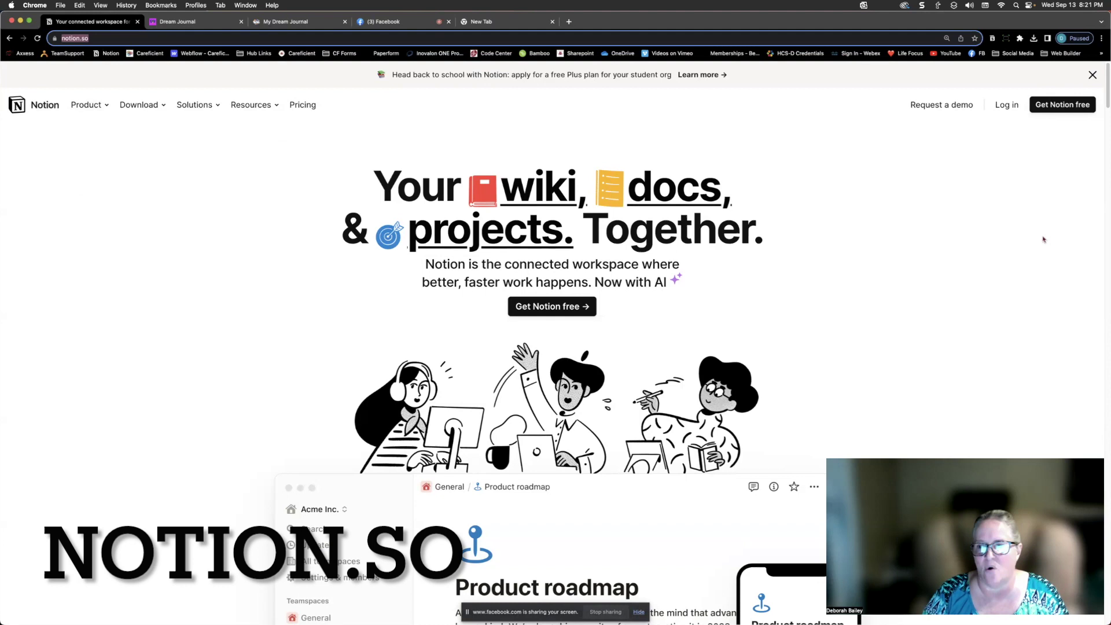
# Start a free Notion sign-up and submit the work email address to get a code
pyautogui.click(1063, 107)
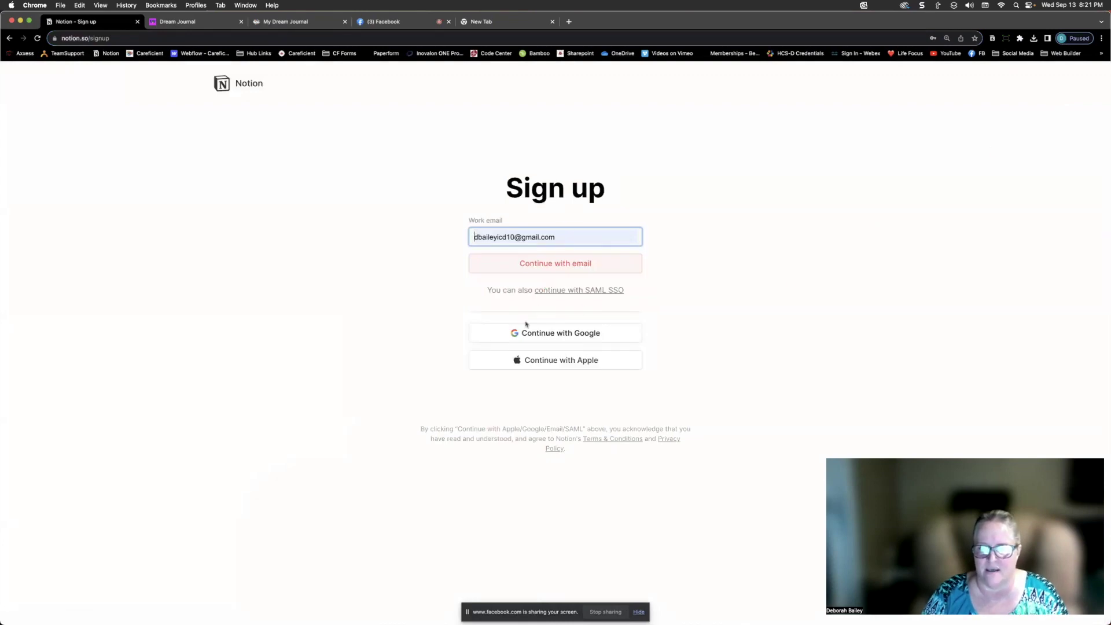
pyautogui.click(578, 237)
pyautogui.press('super+a')
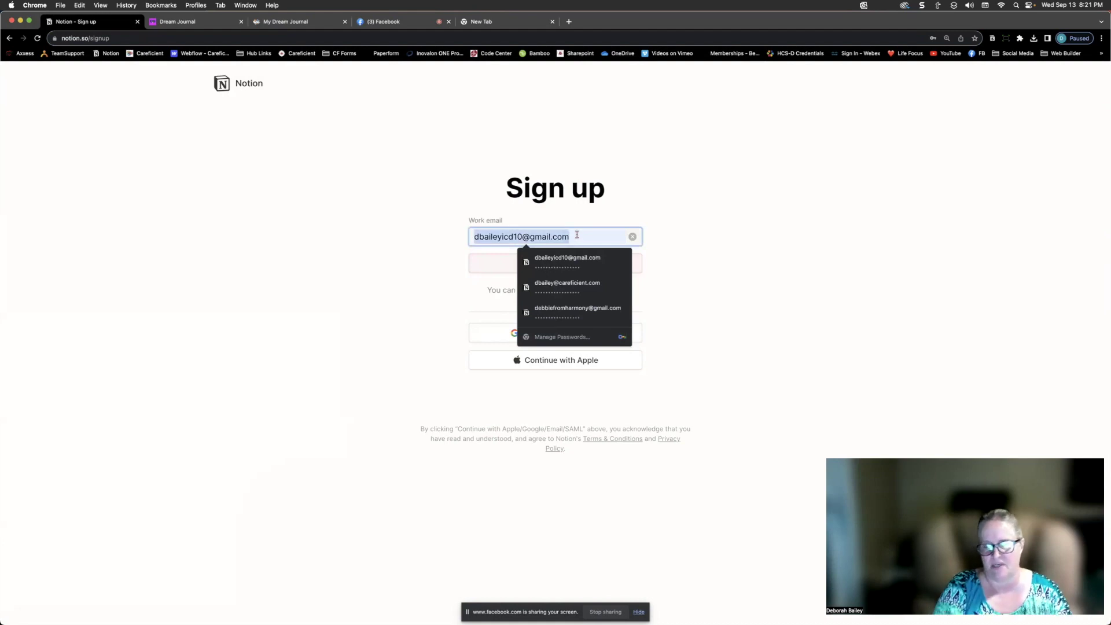
pyautogui.write('sassy')
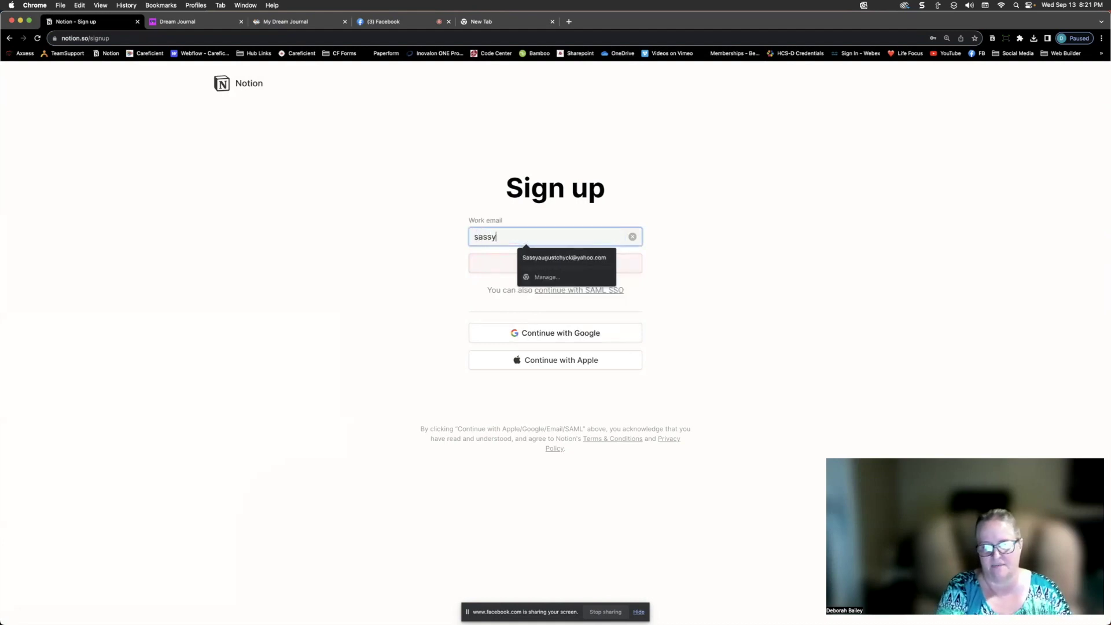
pyautogui.write('august')
pyautogui.press('super+a')
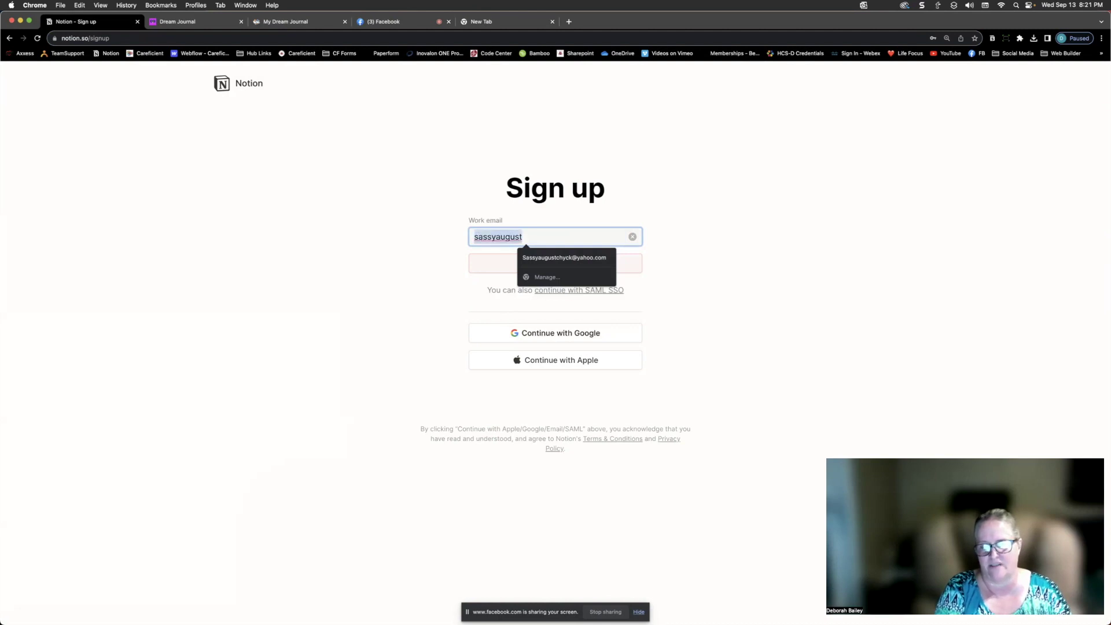
pyautogui.click(593, 270)
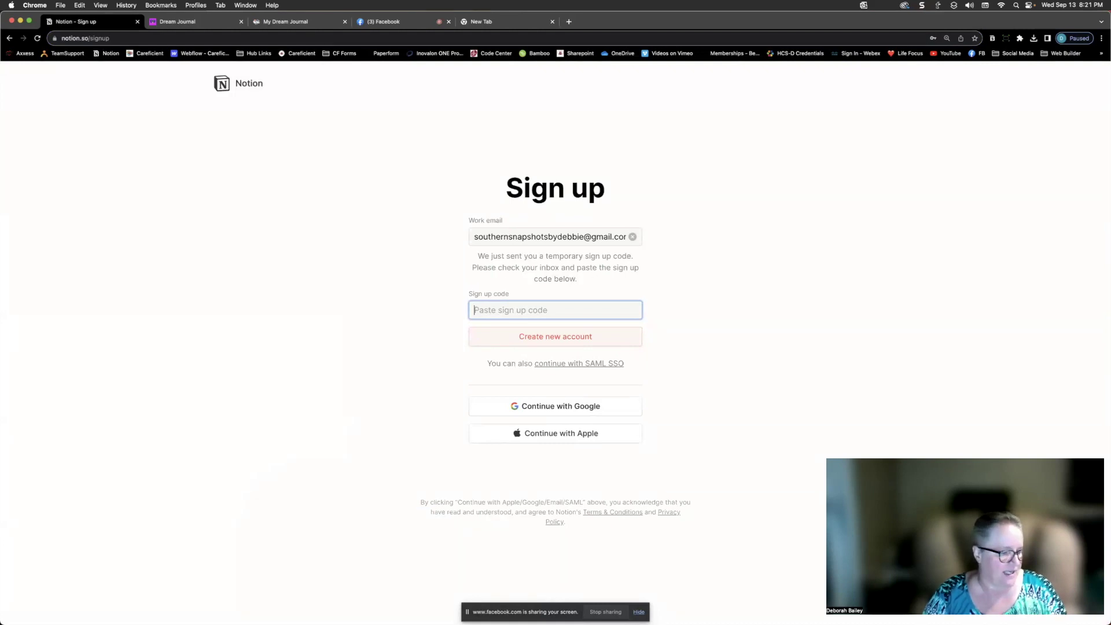
# Paste the emailed sign-up code, create the new account, and dismiss the password prompt
pyautogui.press('super+Tab')
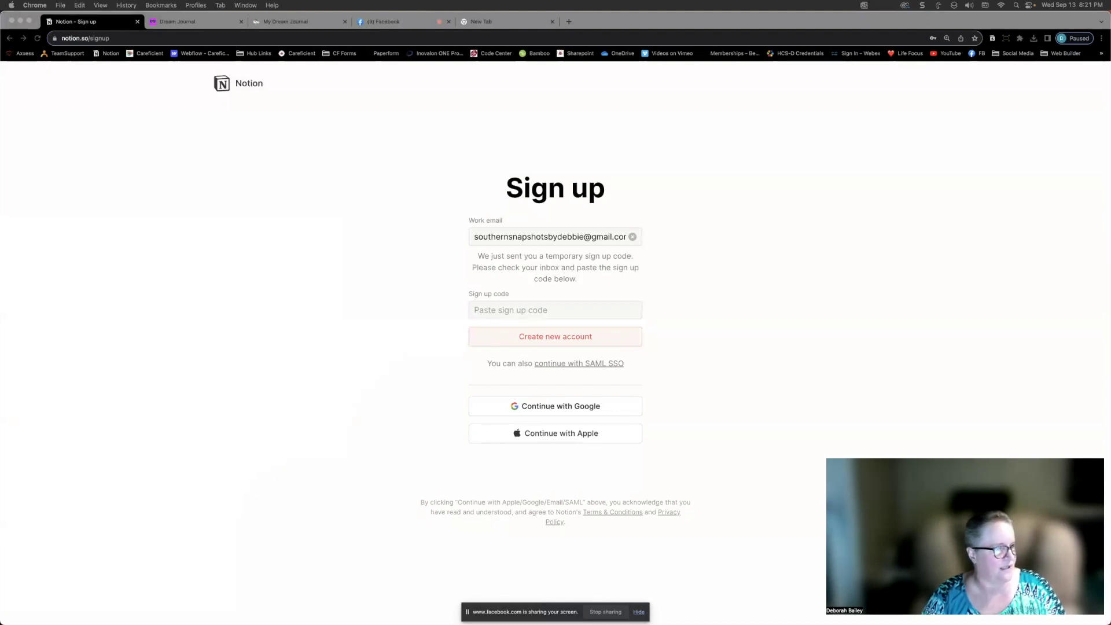
pyautogui.click(518, 311)
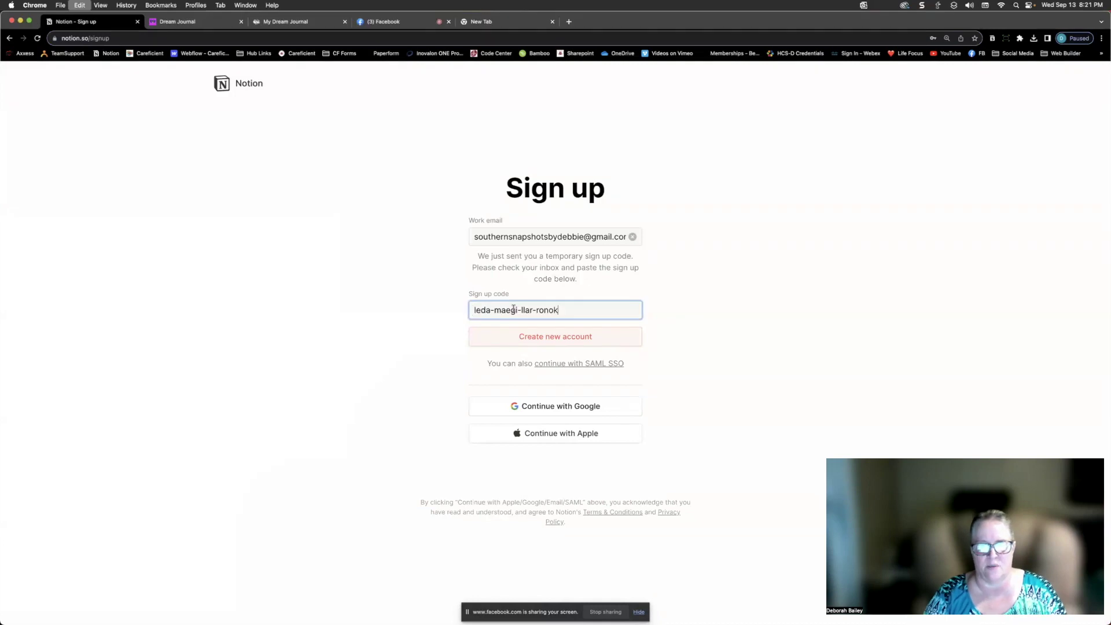
pyautogui.click(550, 342)
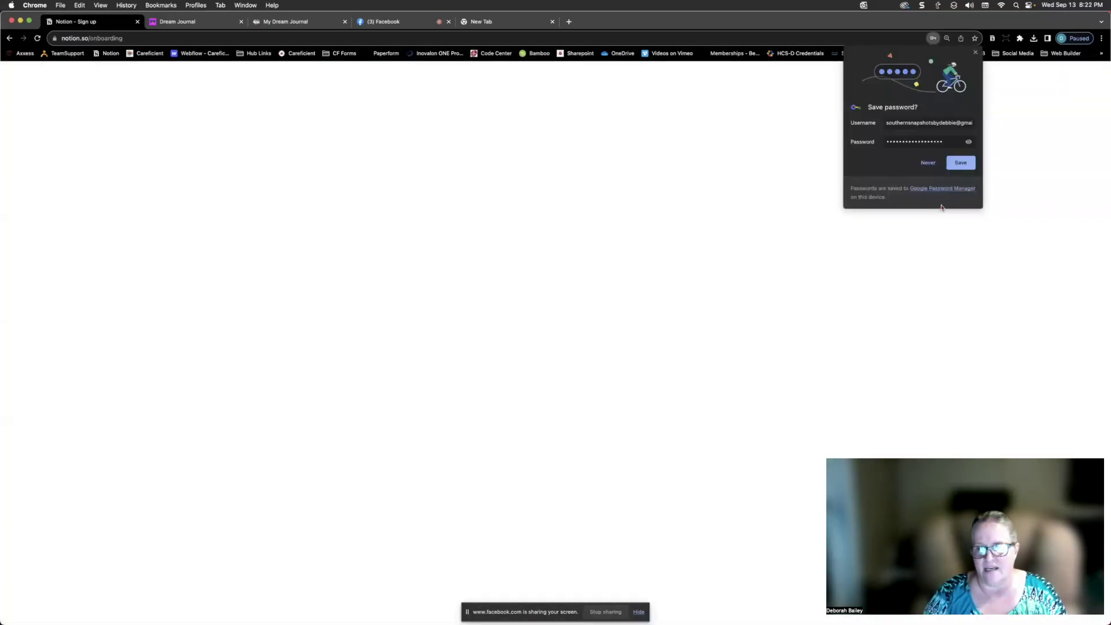
pyautogui.click(968, 161)
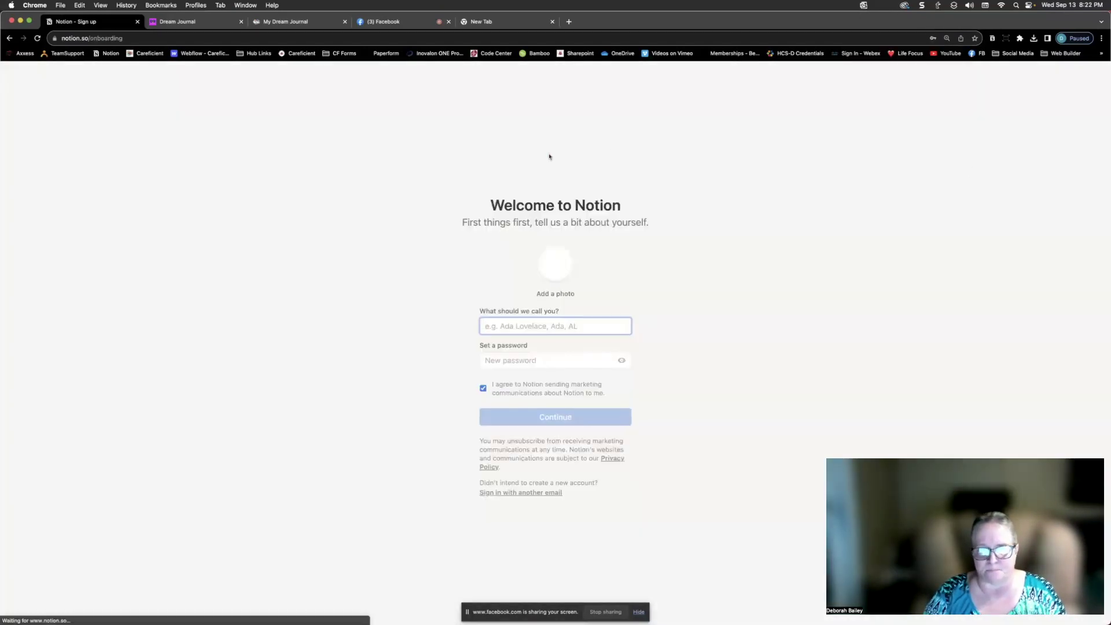
# Enter the display name and account password, then choose For personal use
pyautogui.click(498, 332)
pyautogui.write('De')
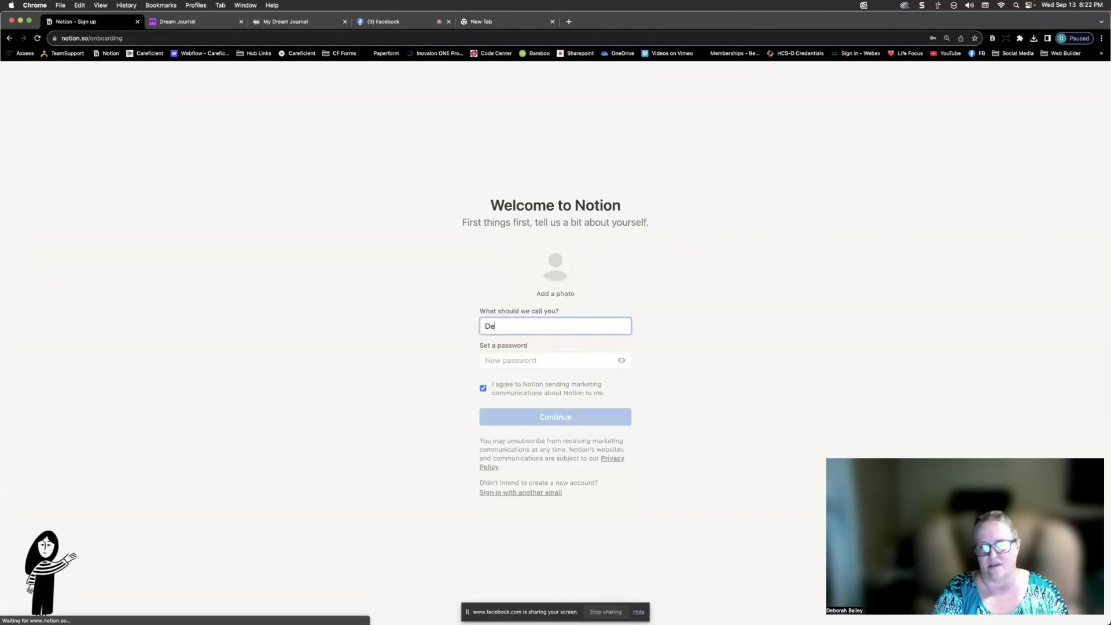
pyautogui.write('bbie Baile')
pyautogui.press('BackSpace')
pyautogui.press('BackSpace')
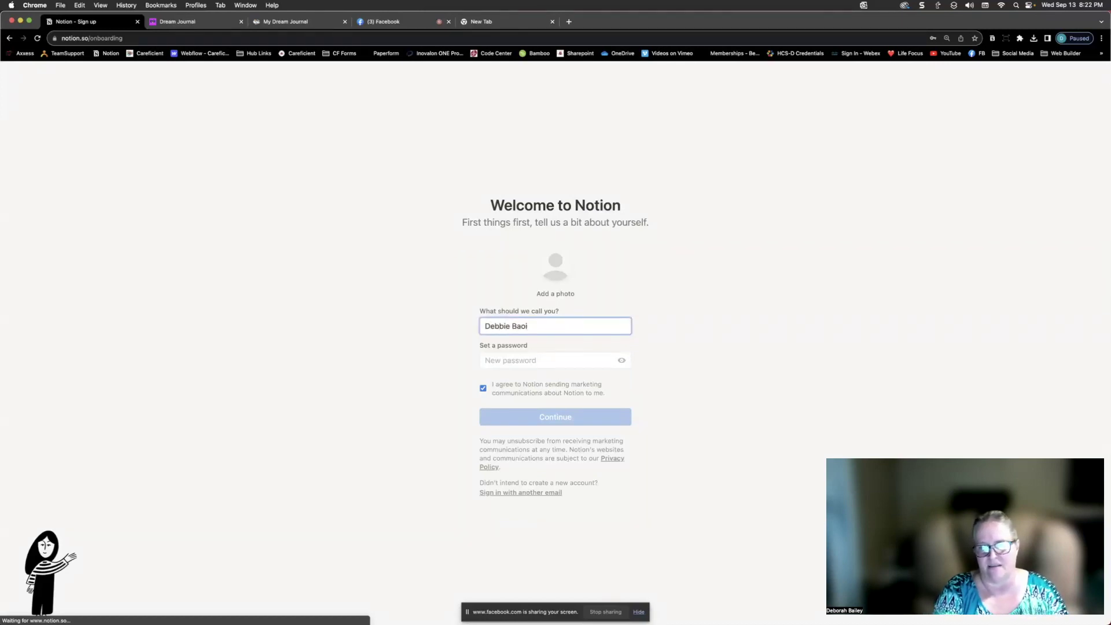
pyautogui.write('ley')
pyautogui.click(496, 360)
pyautogui.write('•••••••••••••••••')
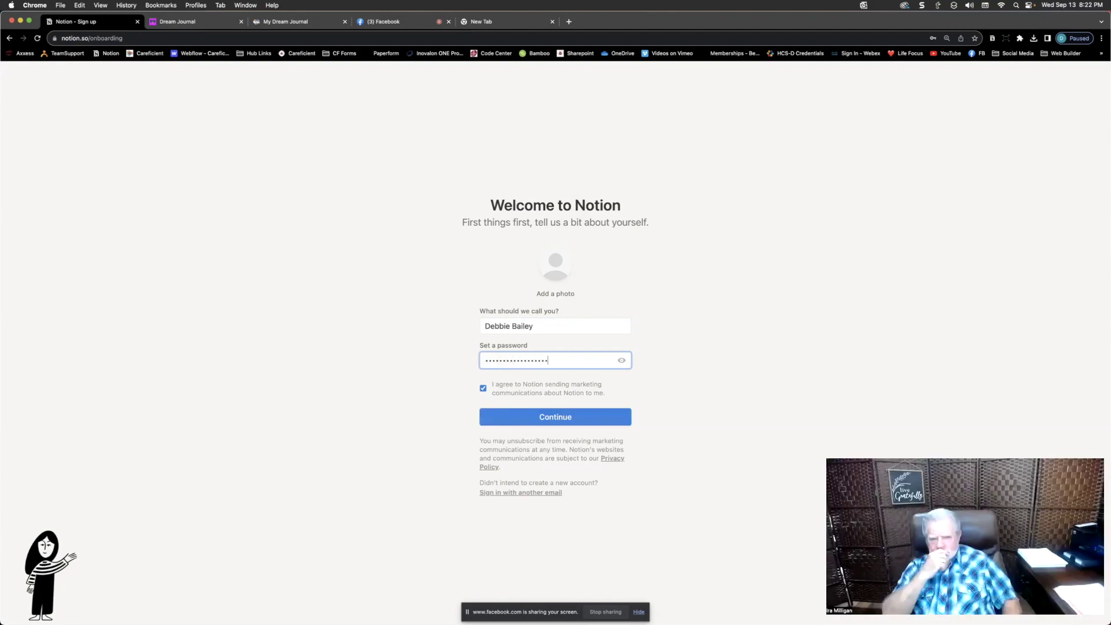
pyautogui.click(548, 422)
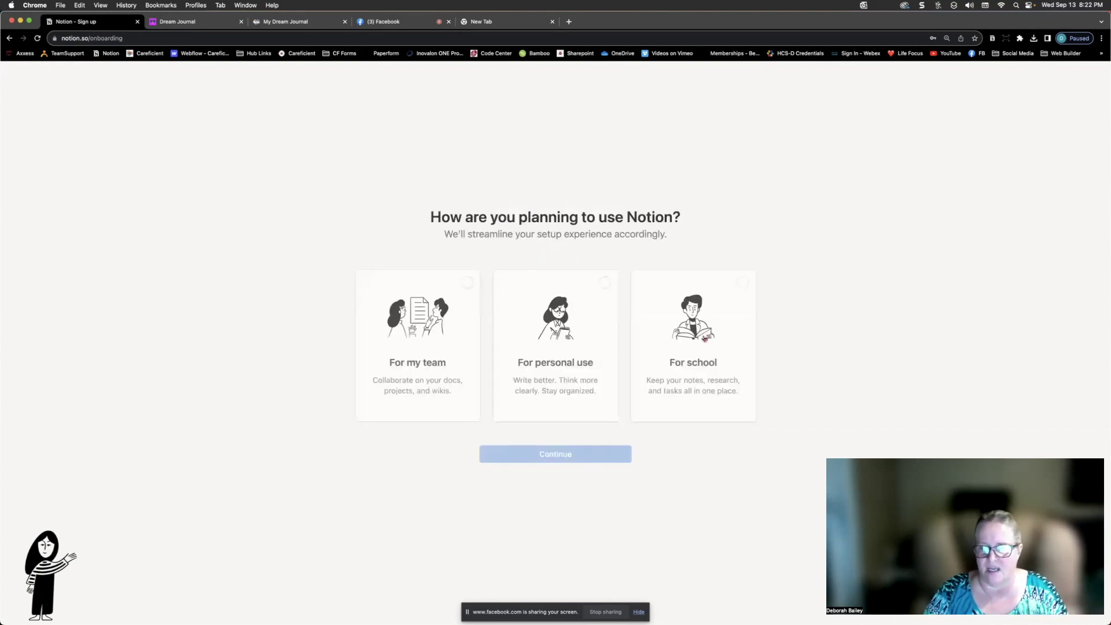
pyautogui.click(604, 287)
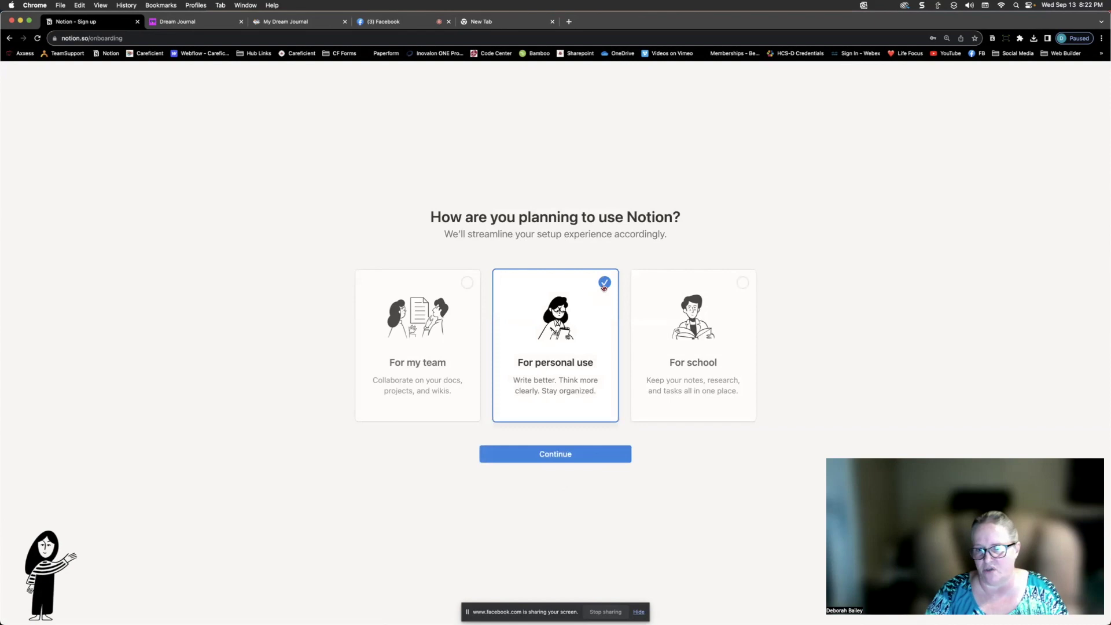
pyautogui.click(556, 459)
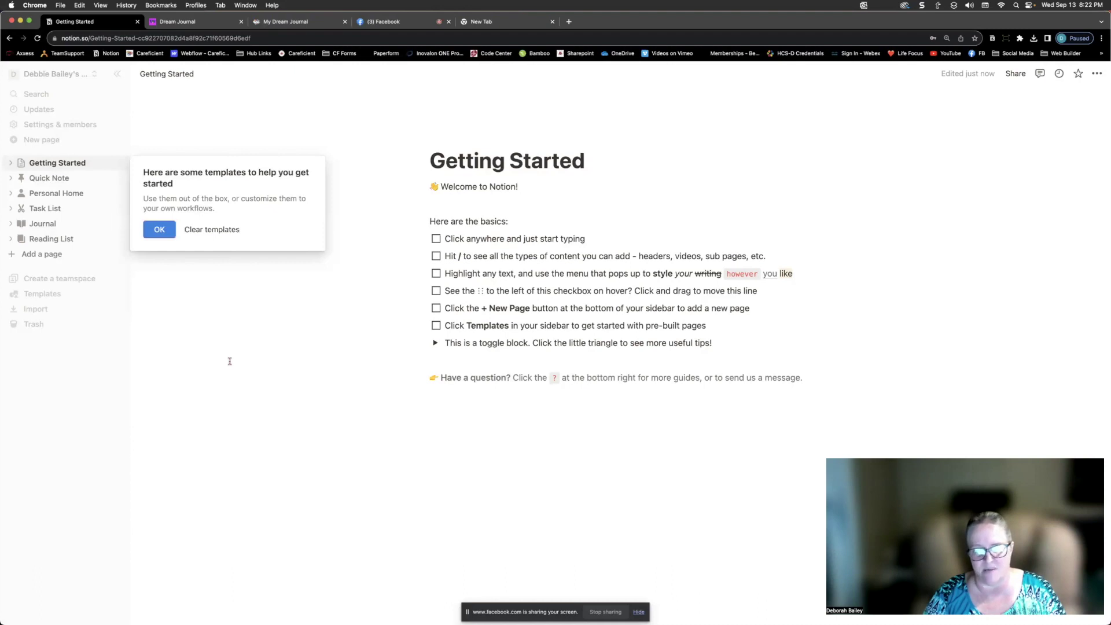
# Dismiss the templates tip and the stray context menu, then go to the Dream Journal template tab
pyautogui.click(157, 229)
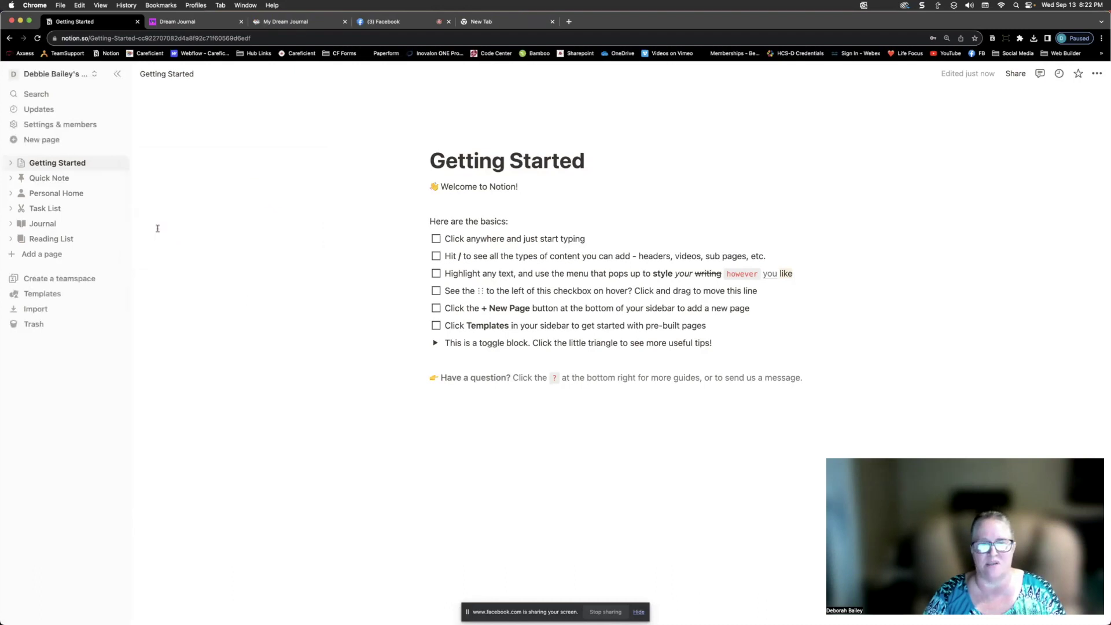
pyautogui.rightClick(318, 186)
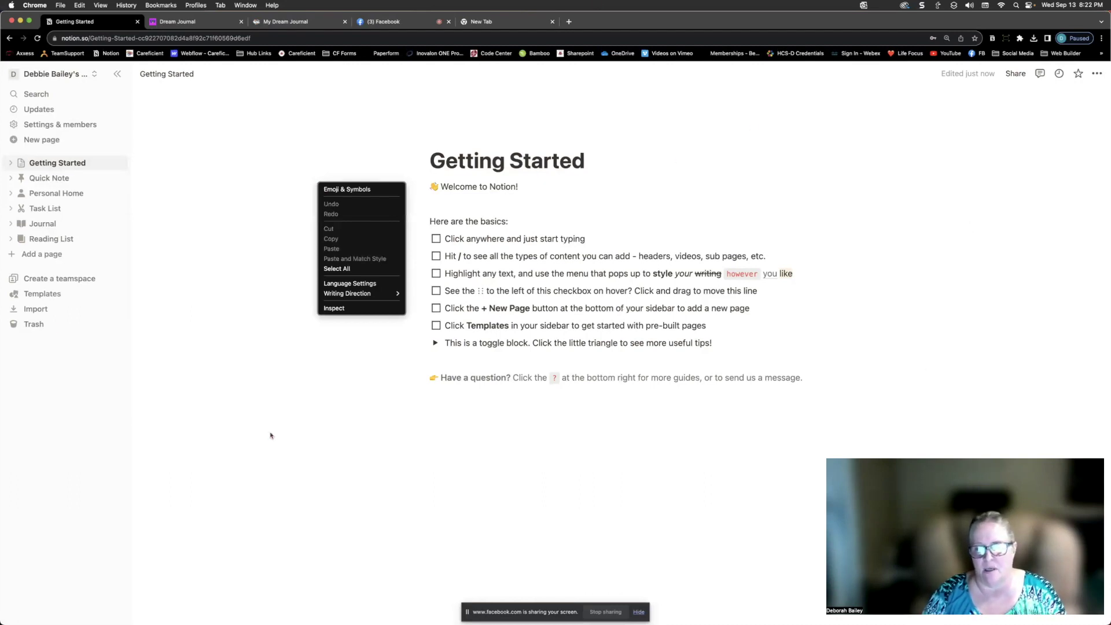
pyautogui.click(176, 26)
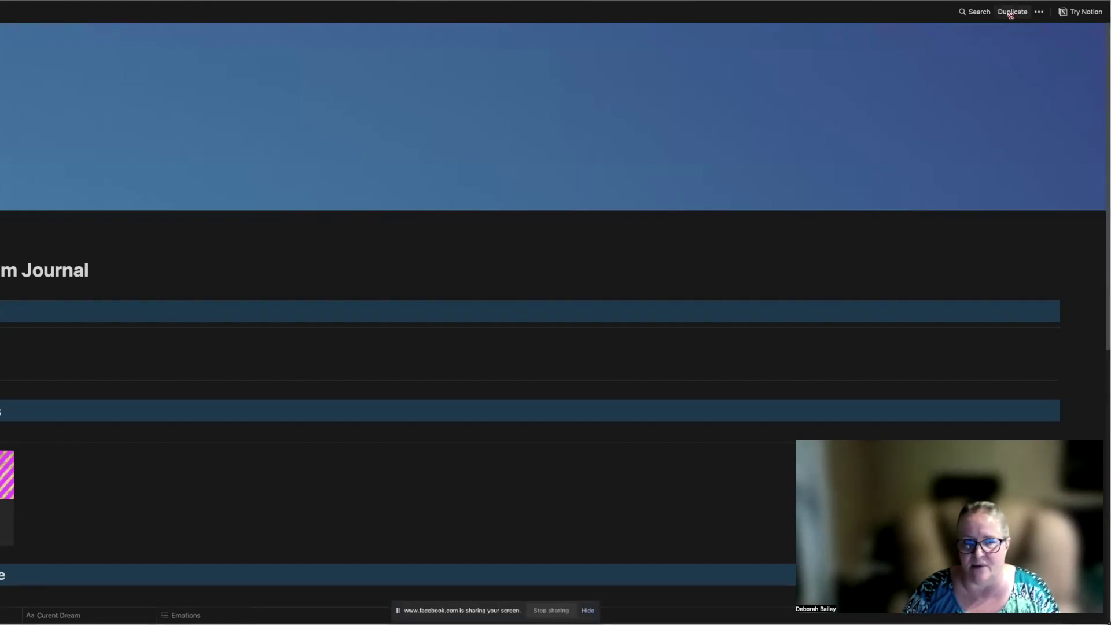
pyautogui.click(1011, 11)
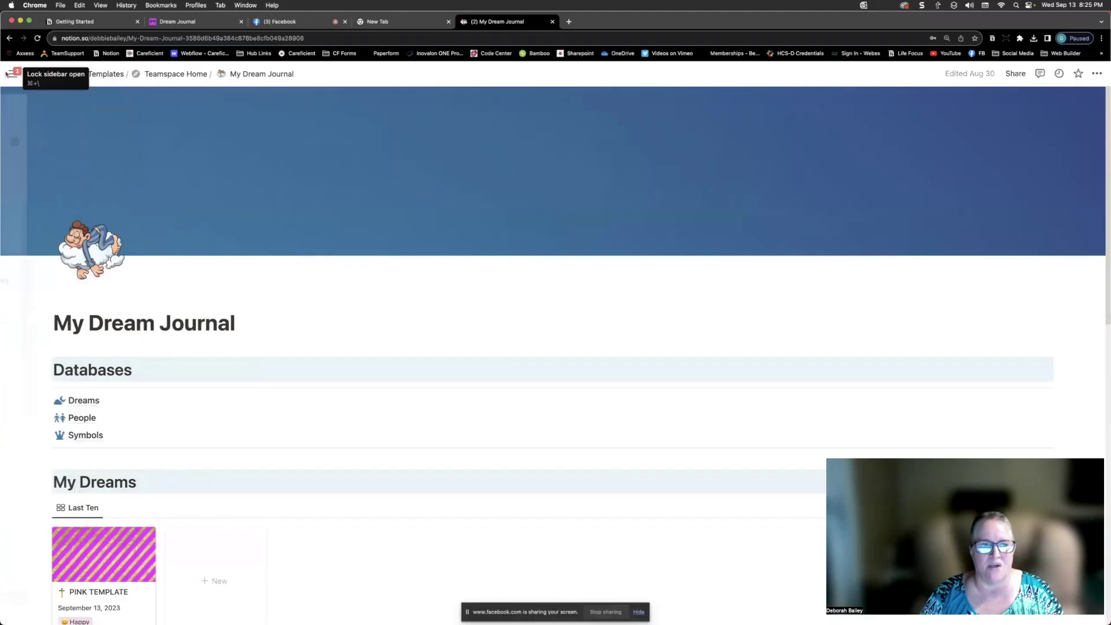
# Dock the sidebar page list open beside the duplicated My Dream Journal
pyautogui.moveTo(15, 76)
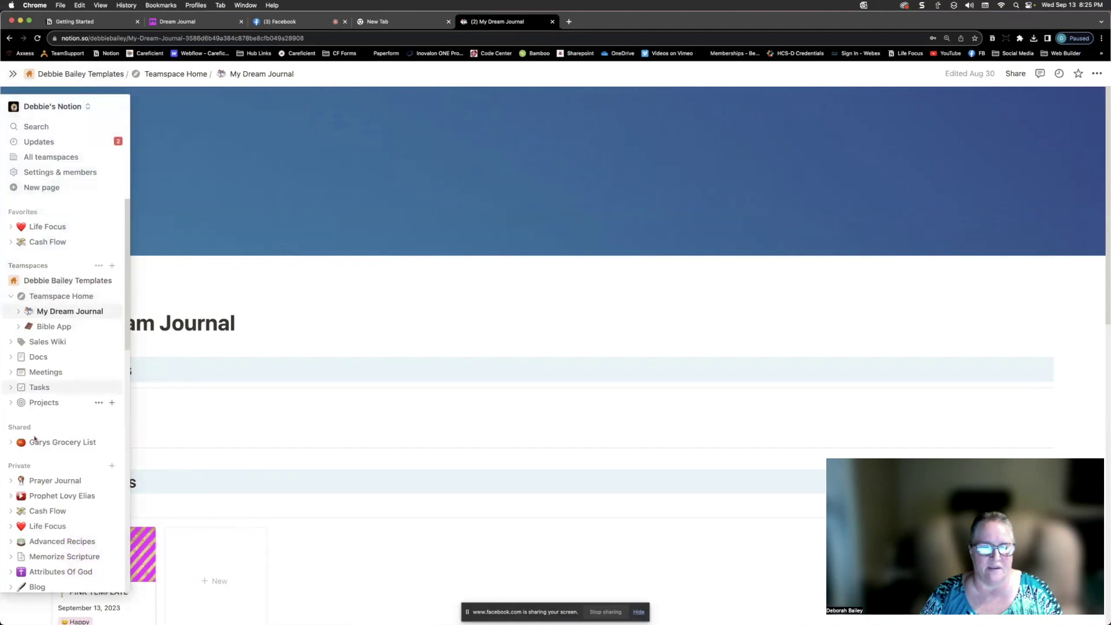
pyautogui.scroll(-10, 36, 553)
pyautogui.scroll(-5, 35, 552)
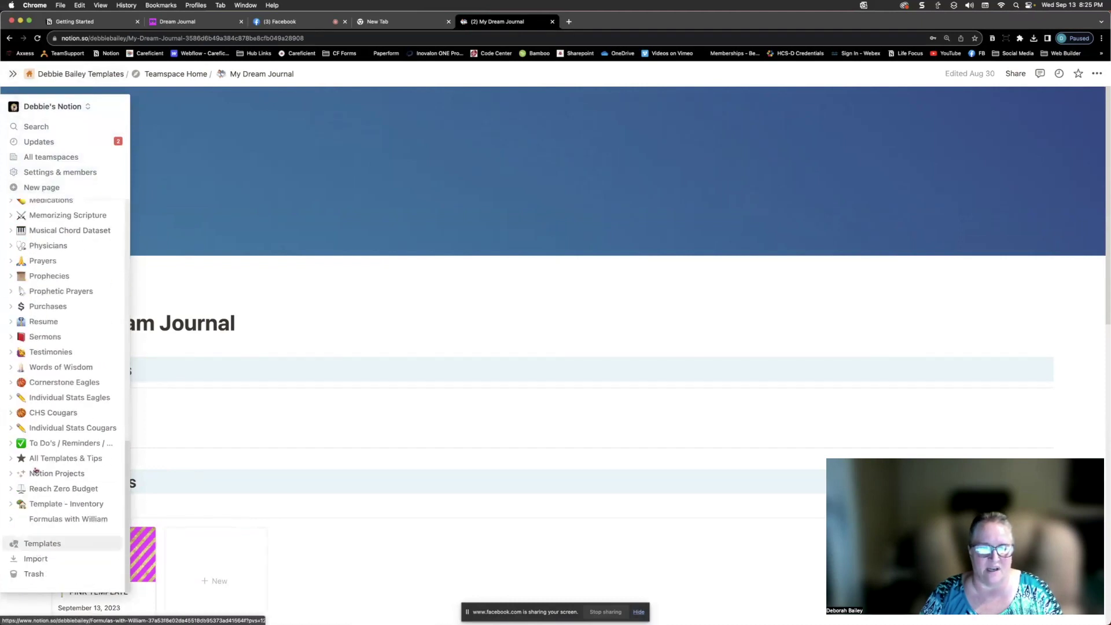
pyautogui.scroll(15, 45, 401)
pyautogui.moveTo(5, 179)
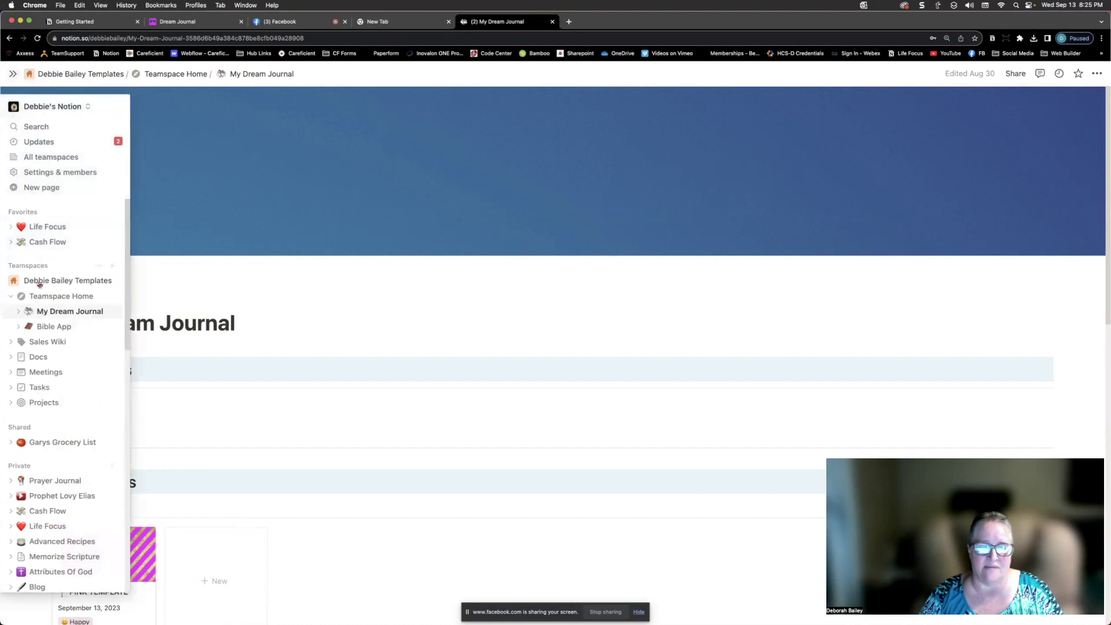
pyautogui.click(13, 75)
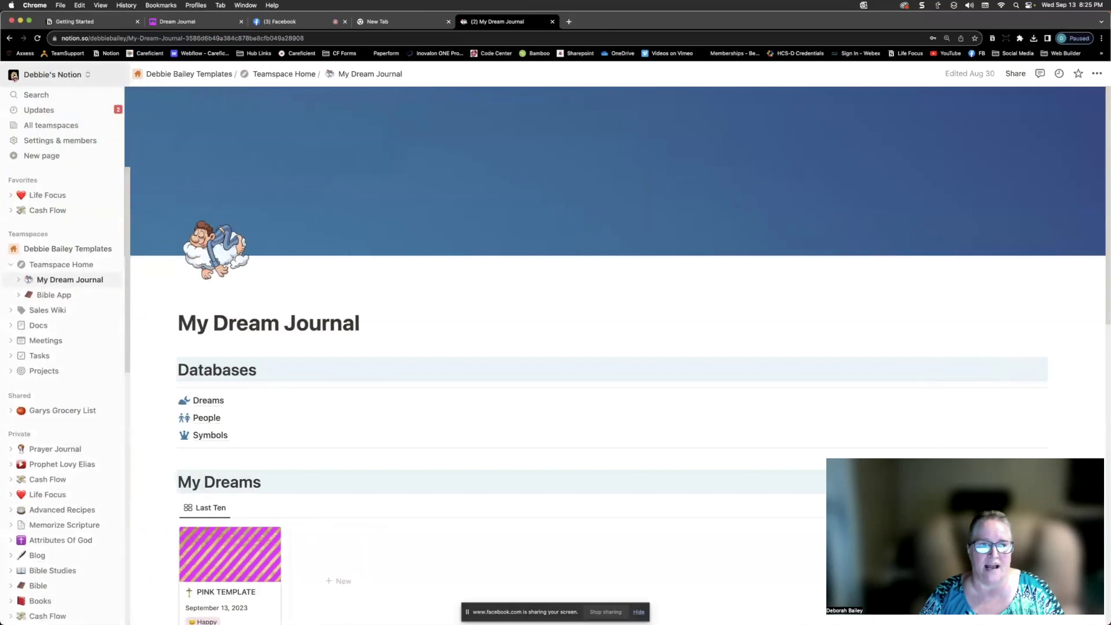
# Collapse the sidebar, scroll through My Dream Journal, and open the Dreams database gallery
pyautogui.click(118, 76)
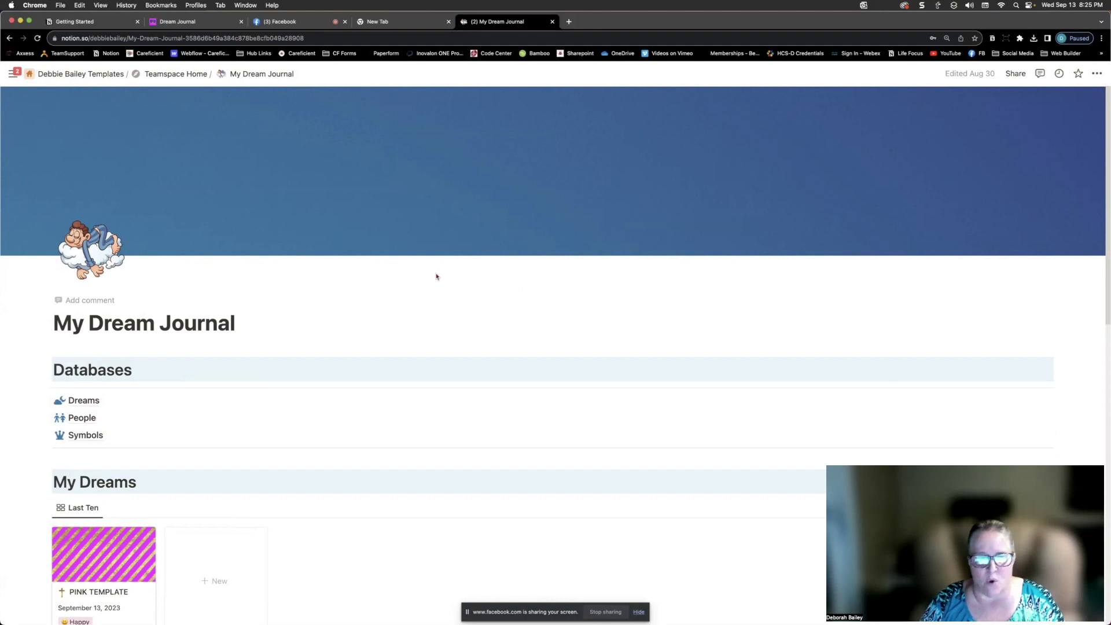
pyautogui.scroll(-2, 436, 276)
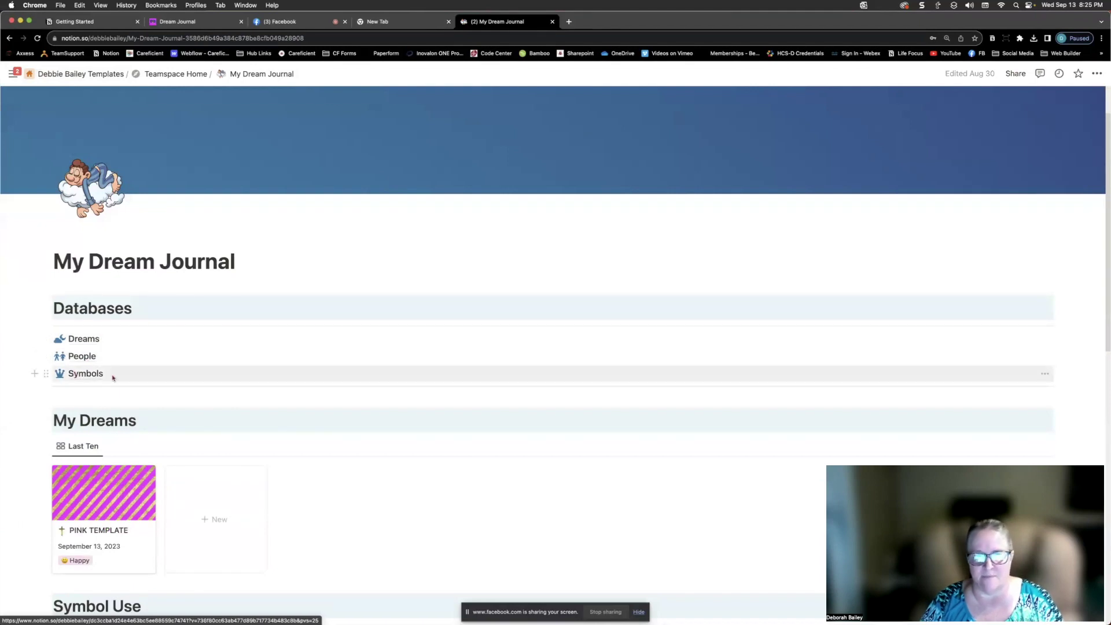
pyautogui.scroll(-3, 307, 412)
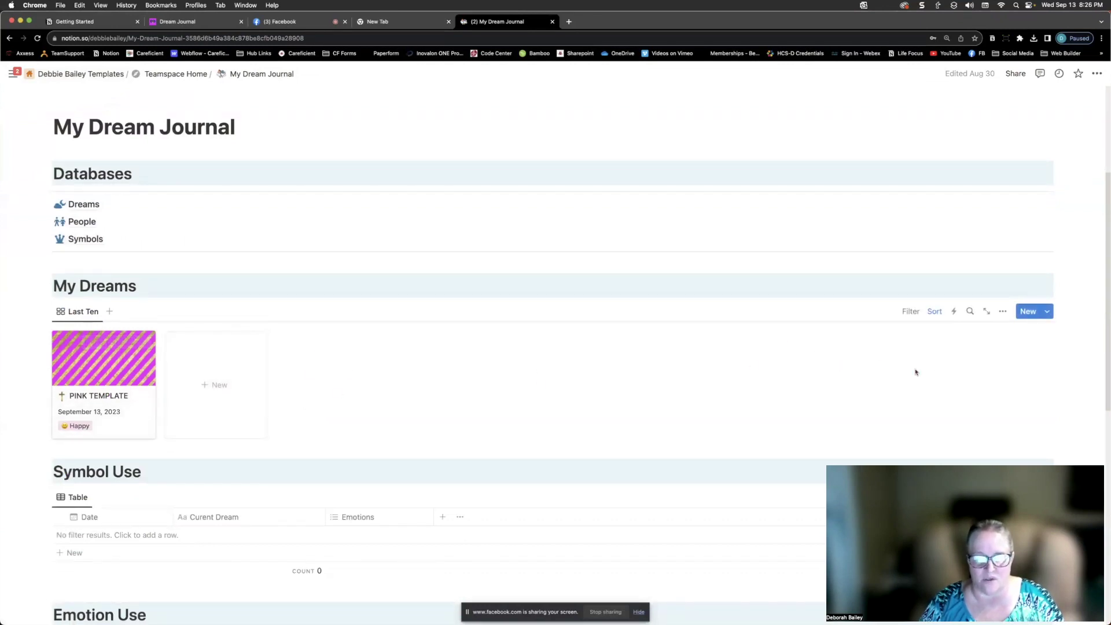
pyautogui.scroll(-1, 916, 372)
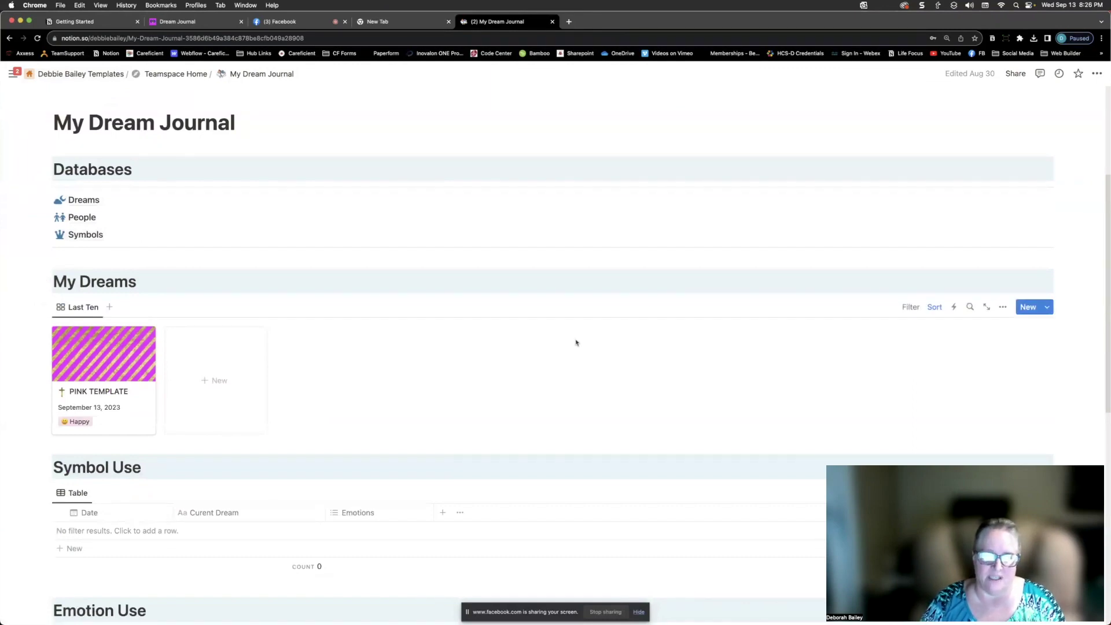
pyautogui.scroll(-5, 576, 342)
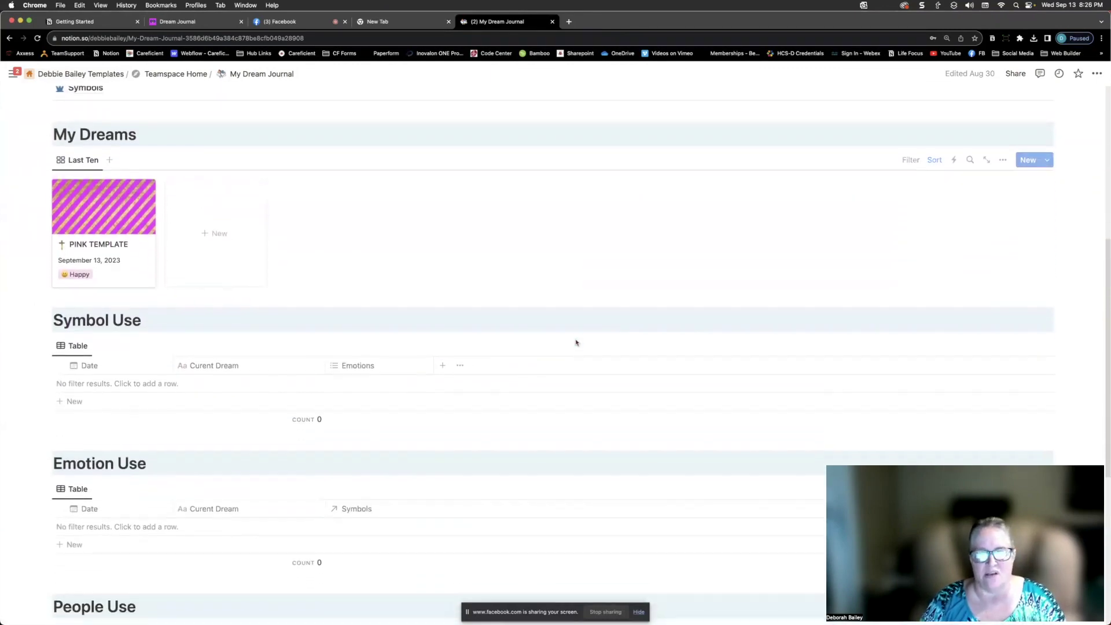
pyautogui.scroll(-2, 436, 418)
pyautogui.scroll(-6, 255, 523)
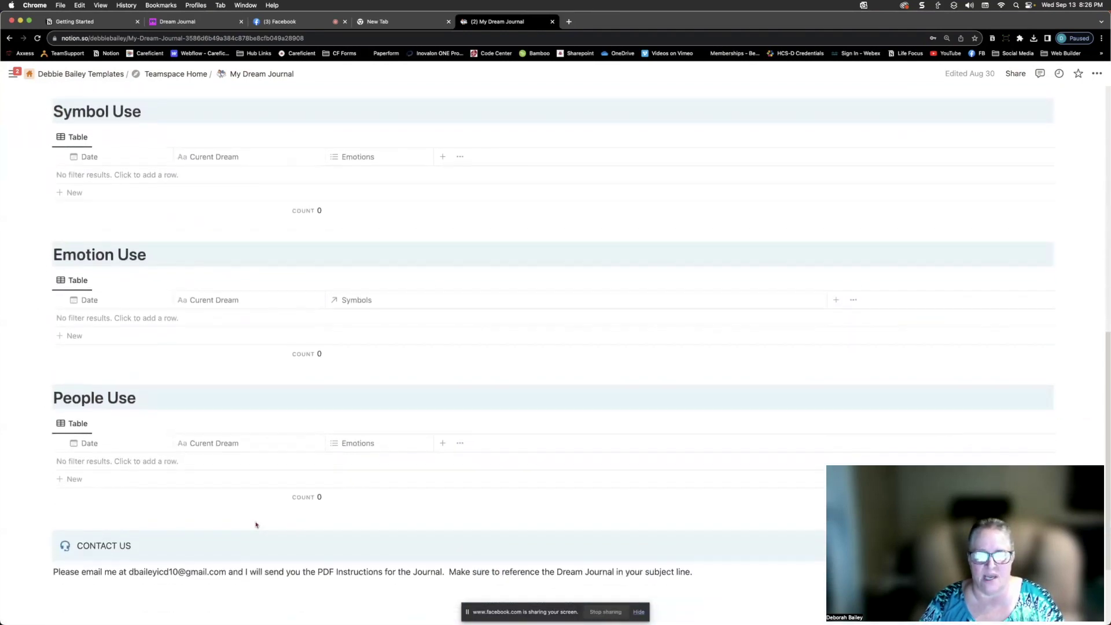
pyautogui.scroll(1, 255, 523)
pyautogui.scroll(5, 416, 357)
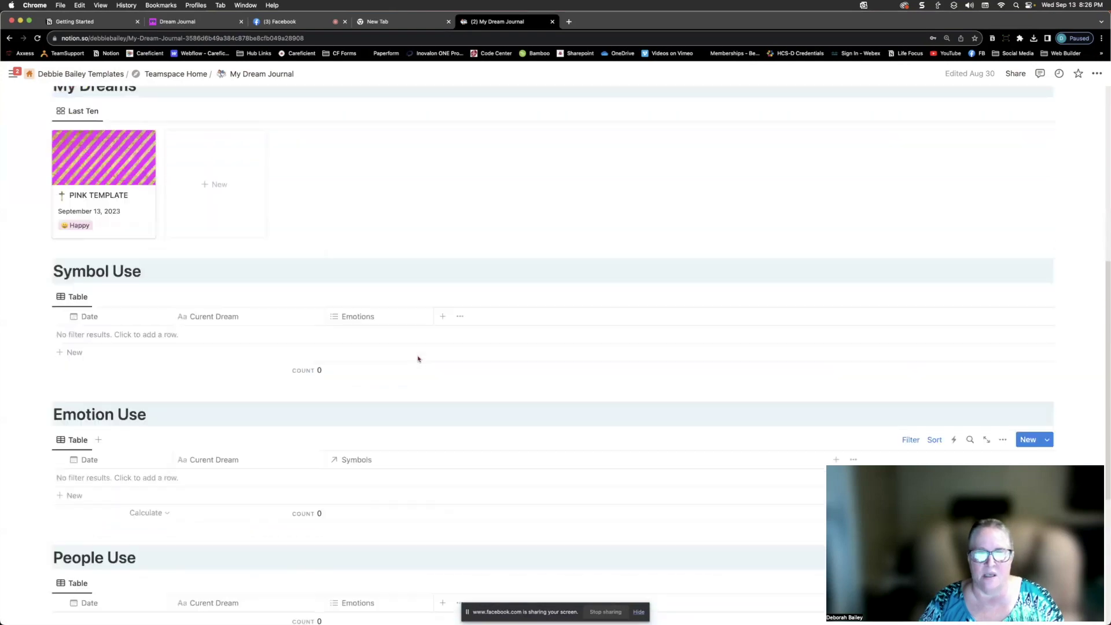
pyautogui.scroll(7, 418, 358)
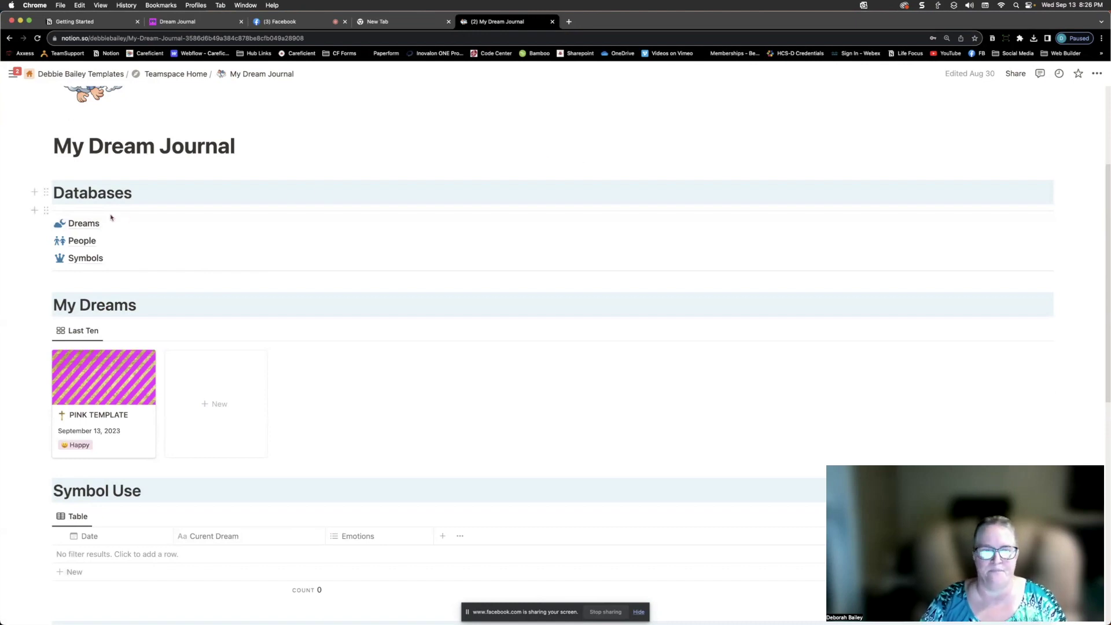
pyautogui.click(83, 225)
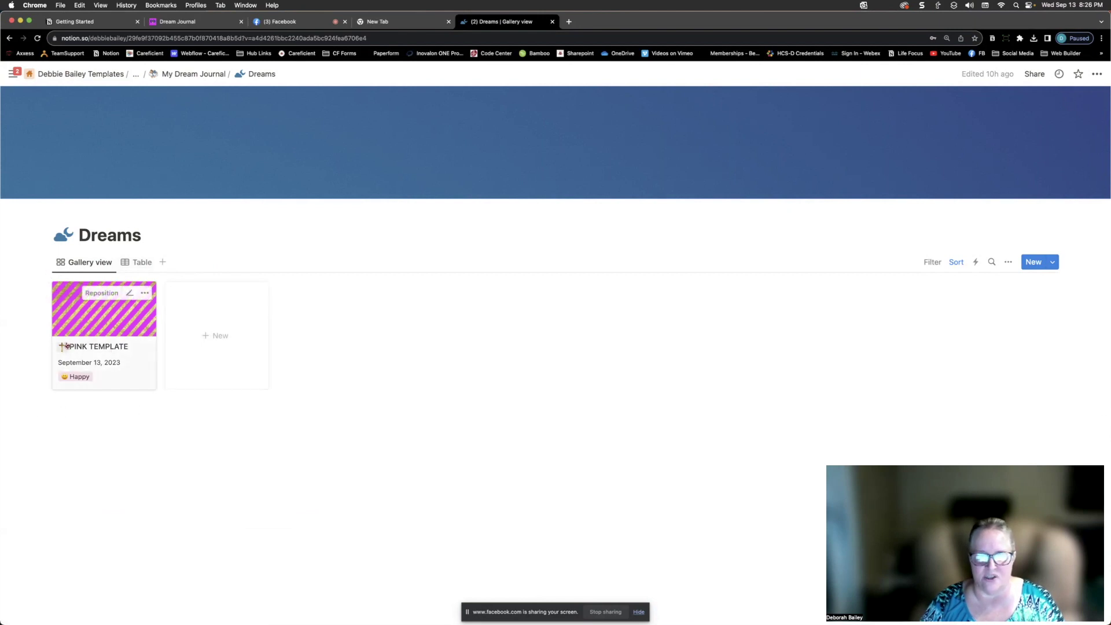
# Show the Dreams database as a table and list its colour templates for new dreams
pyautogui.rightClick(123, 345)
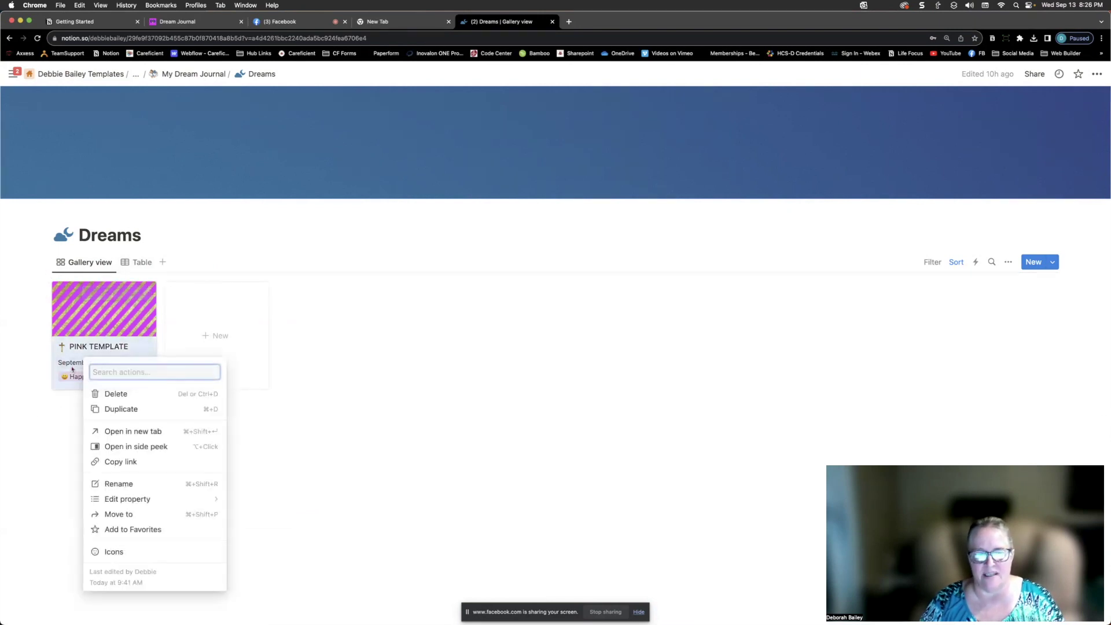
pyautogui.press('Escape')
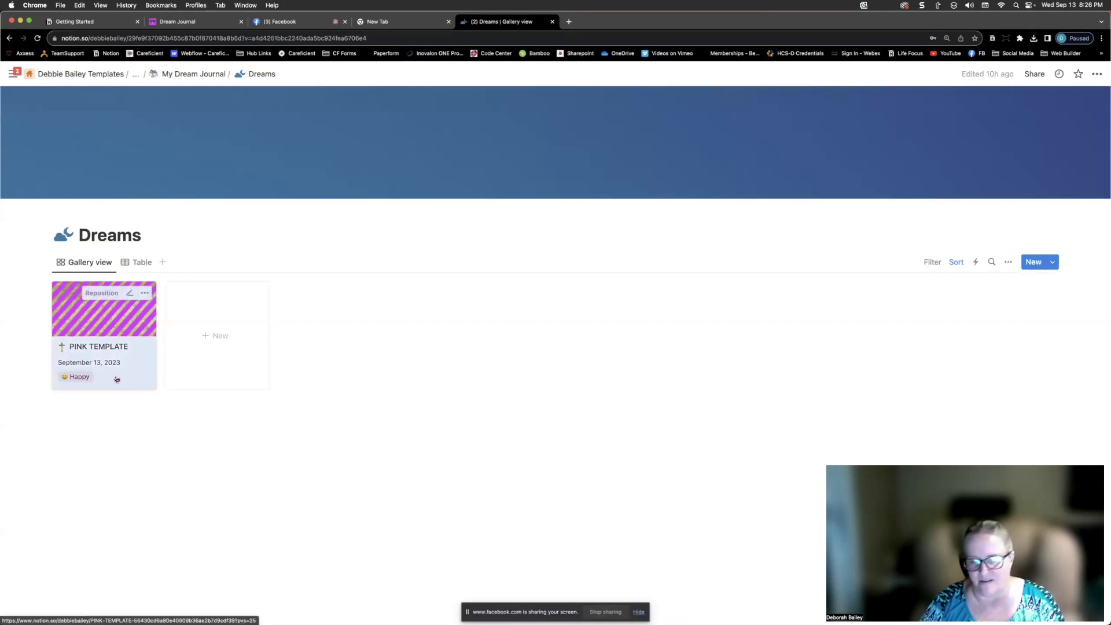
pyautogui.click(144, 262)
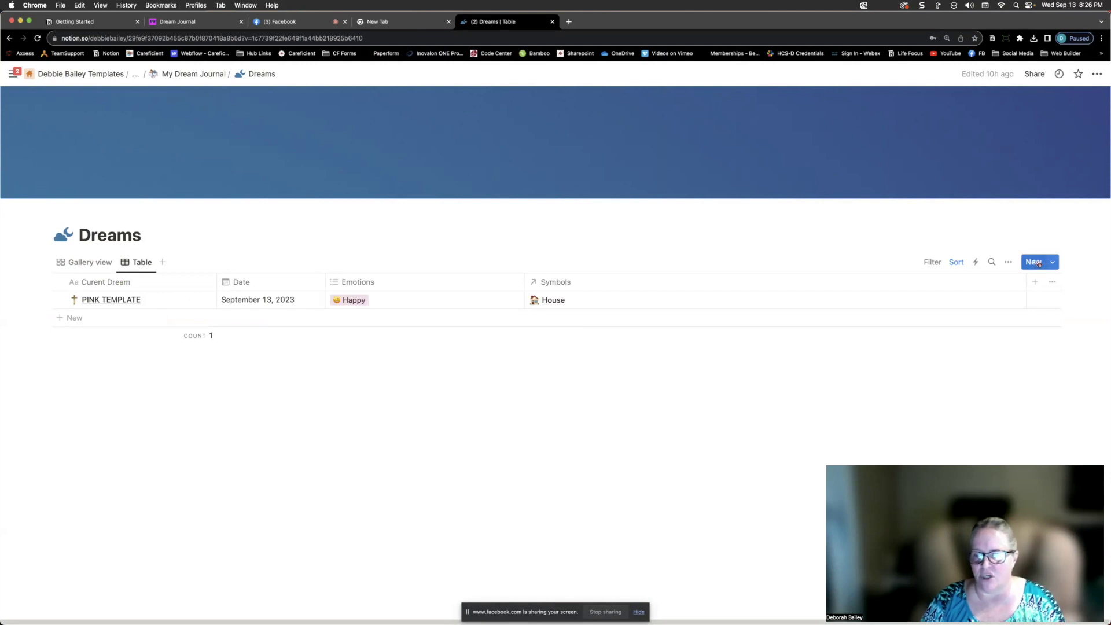
pyautogui.click(1053, 262)
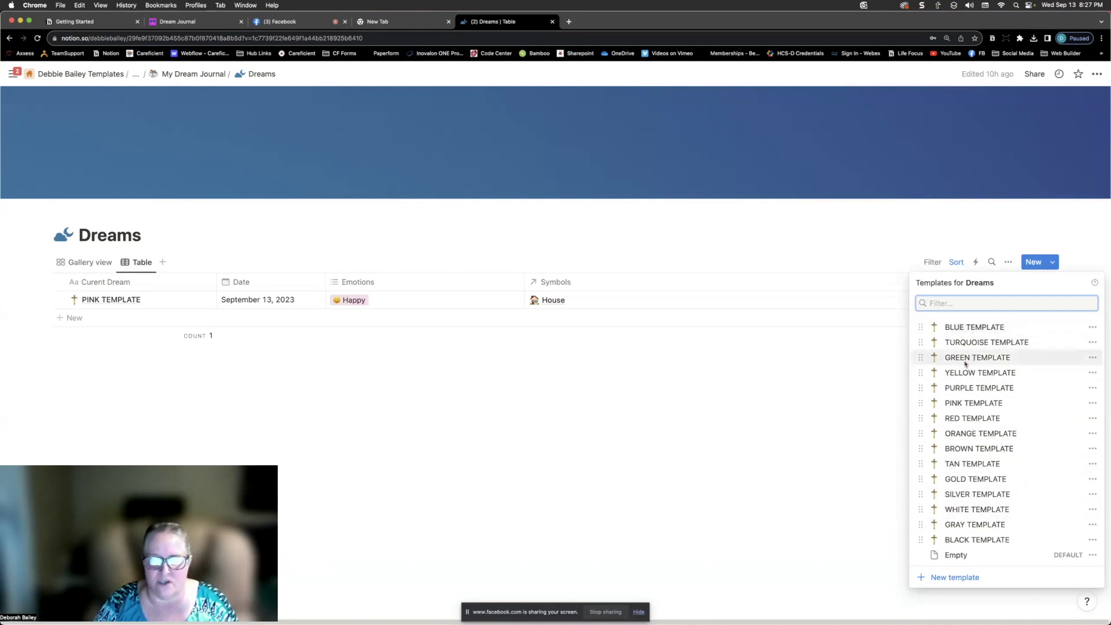
# Create a TURQUOISE TEMPLATE dream and set the existing sample dreamer as its Dreamer
pyautogui.click(963, 342)
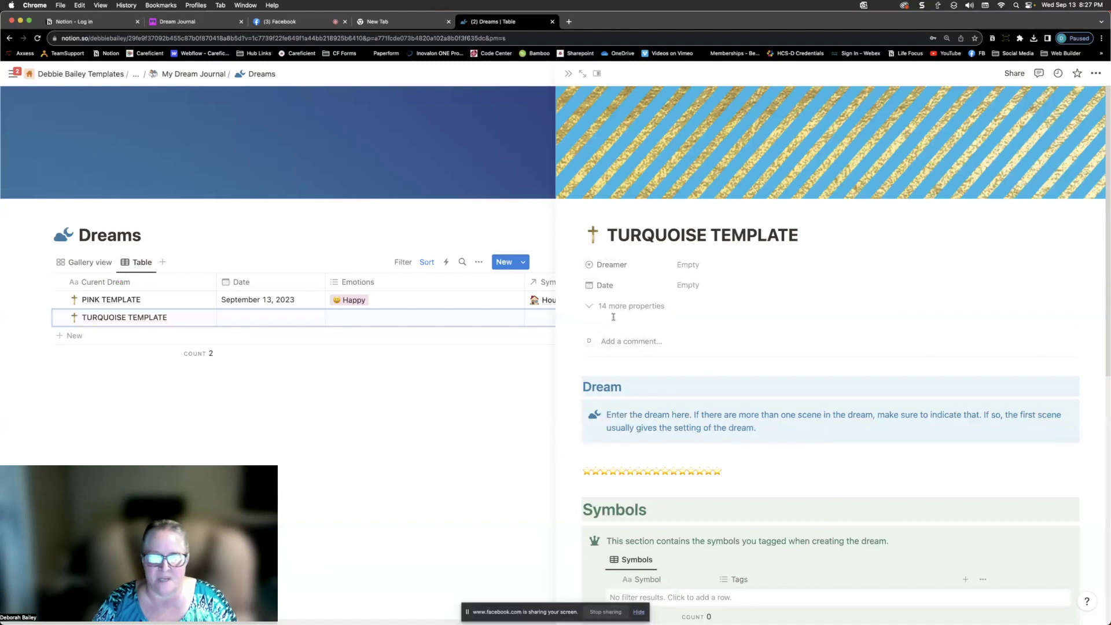
pyautogui.click(590, 306)
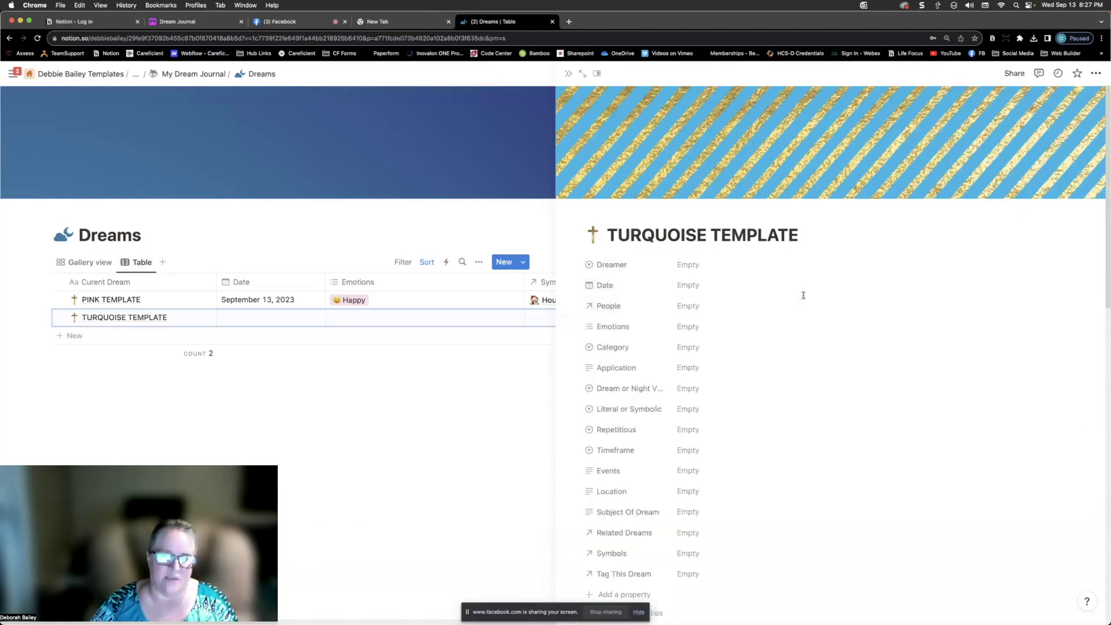
pyautogui.click(686, 264)
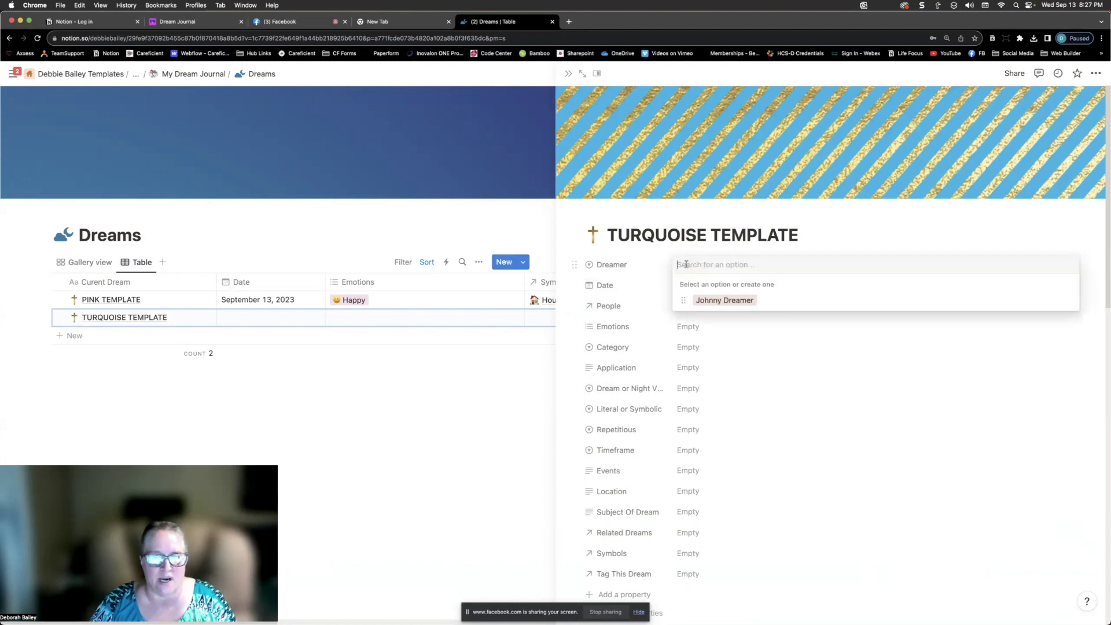
pyautogui.click(740, 300)
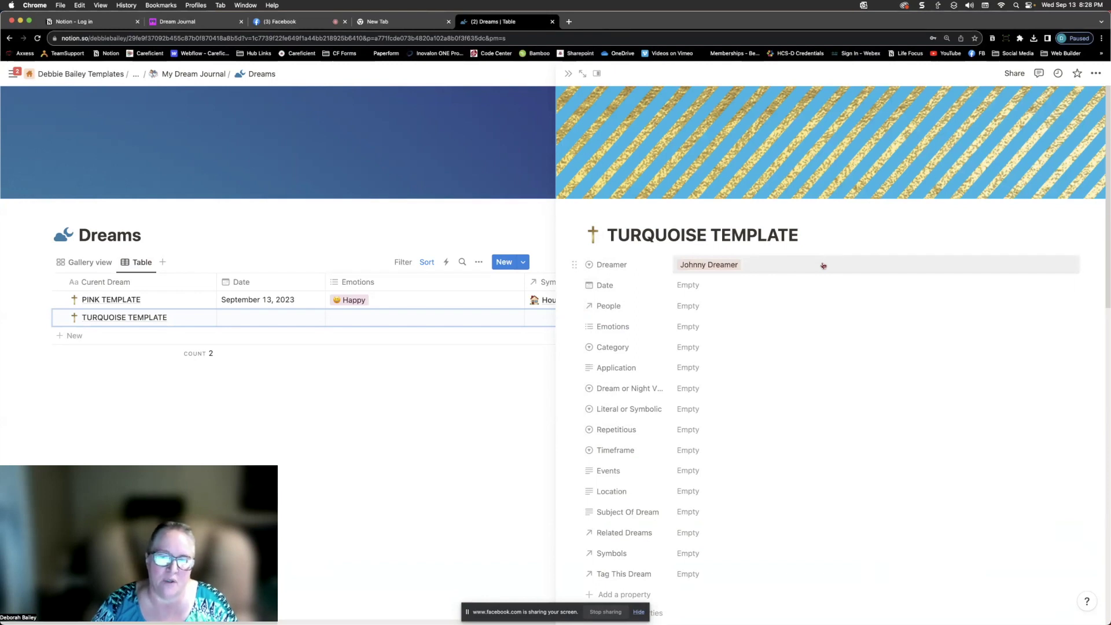
pyautogui.click(756, 263)
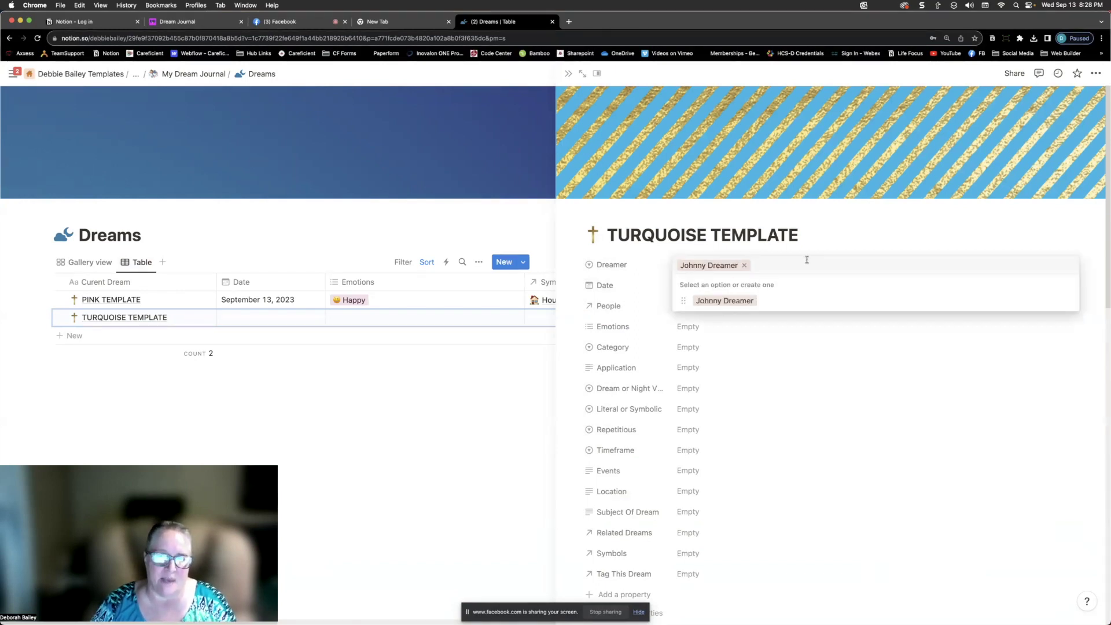
pyautogui.write('Debbie Bailey')
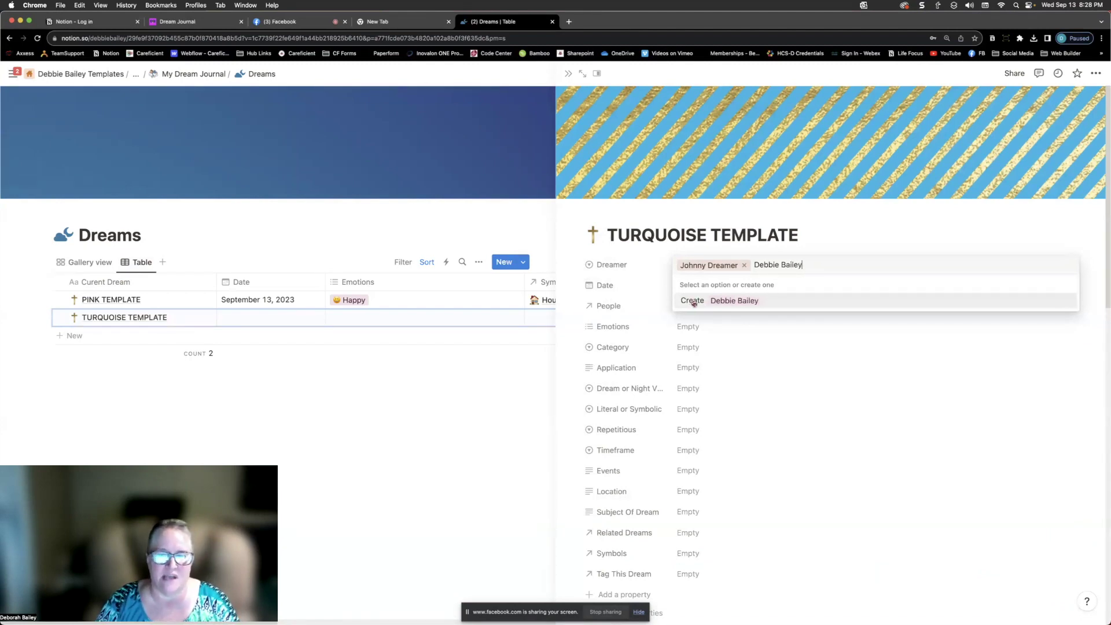
pyautogui.click(836, 236)
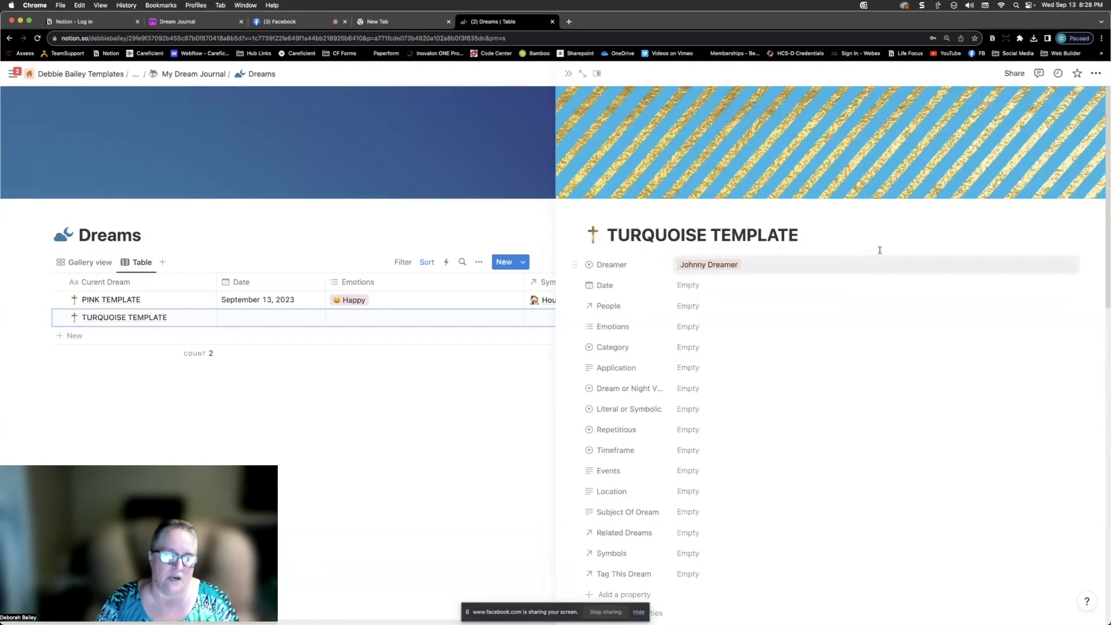
# Set the dream's Date to September 13, 2023
pyautogui.click(688, 285)
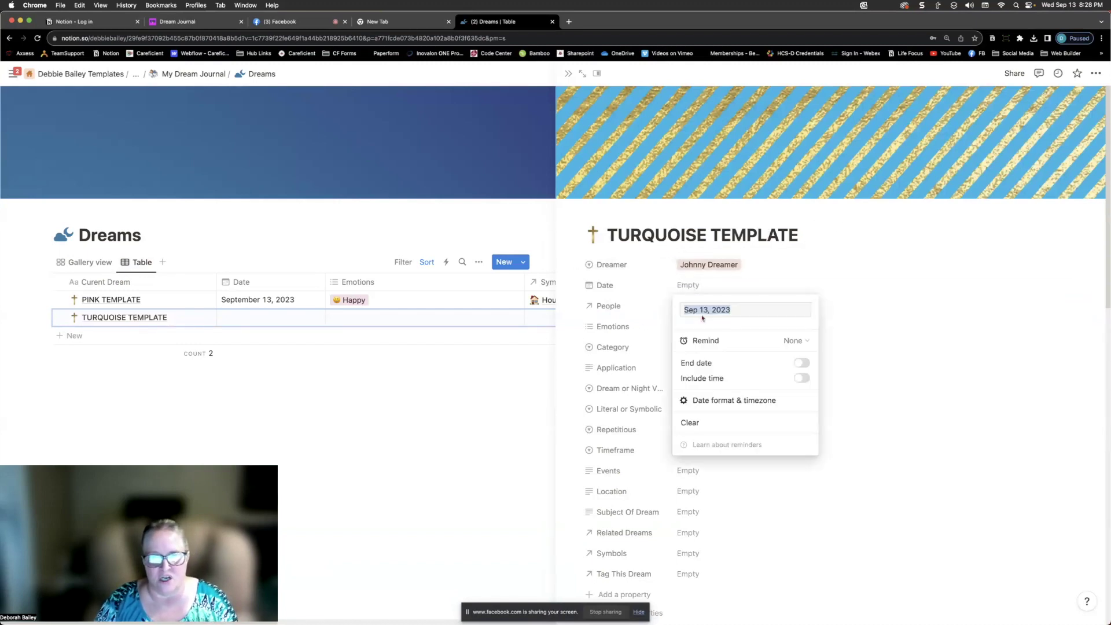
pyautogui.click(745, 398)
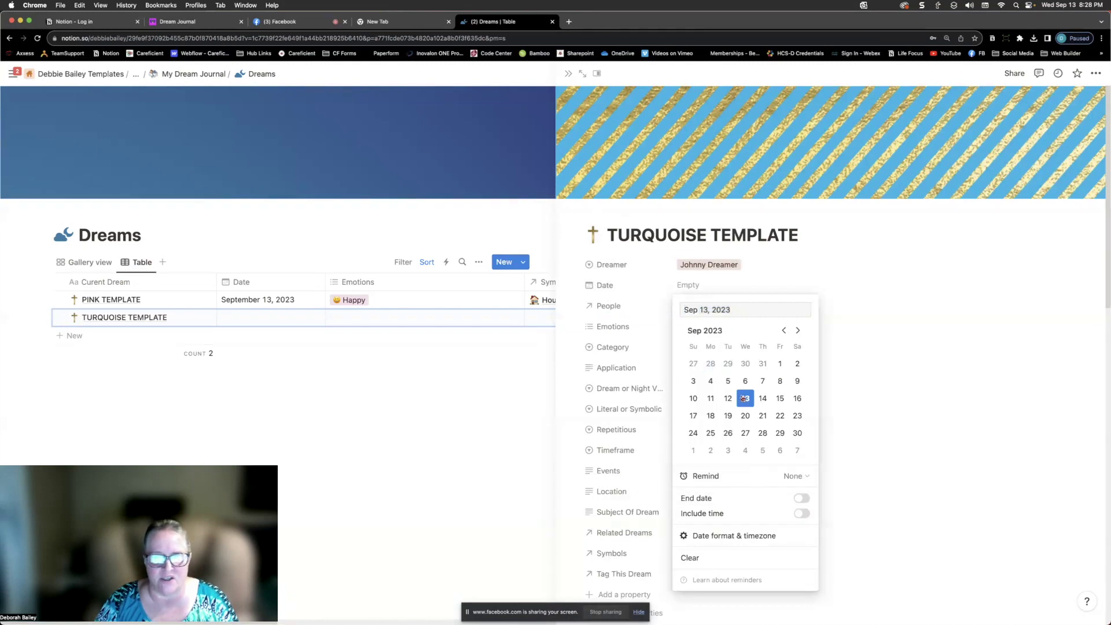
pyautogui.click(771, 261)
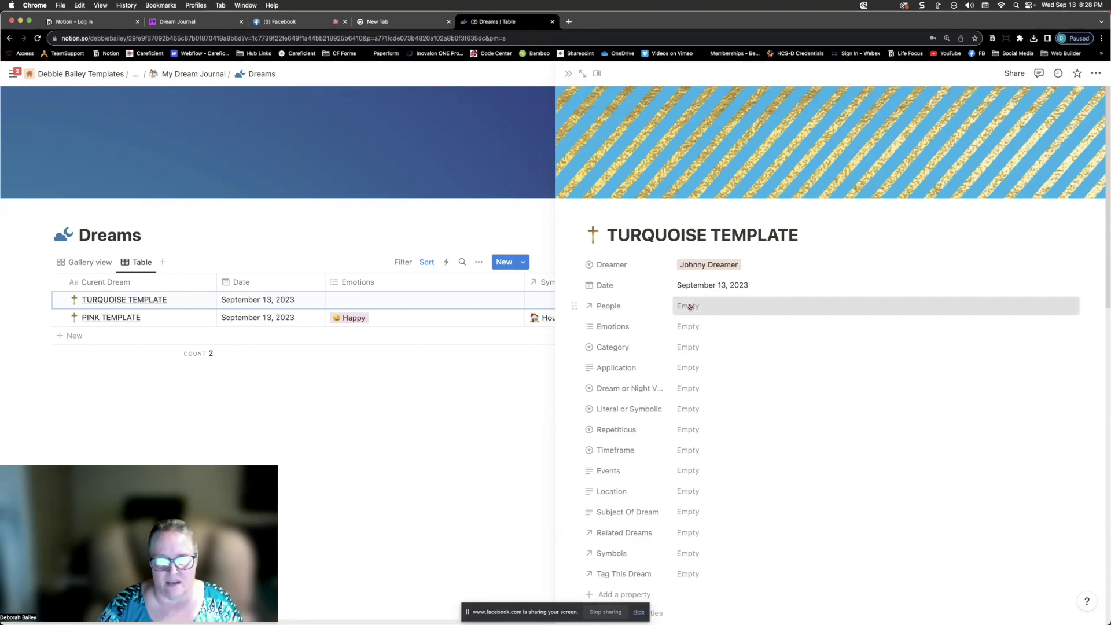
pyautogui.click(689, 306)
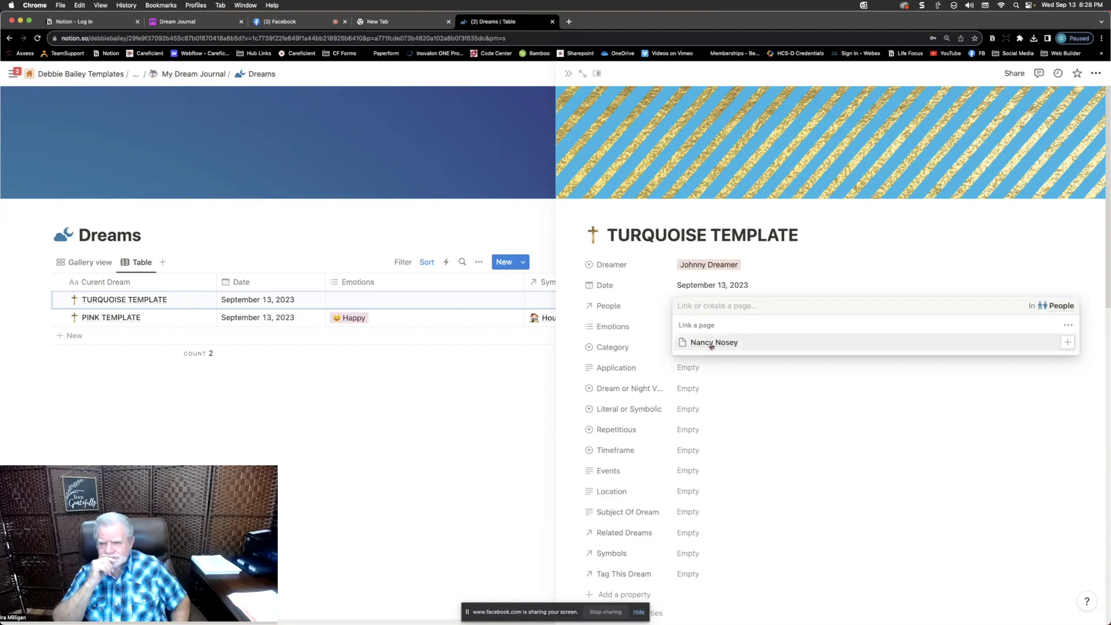
# Create a new person page by name and link it in the dream's People property
pyautogui.click(707, 305)
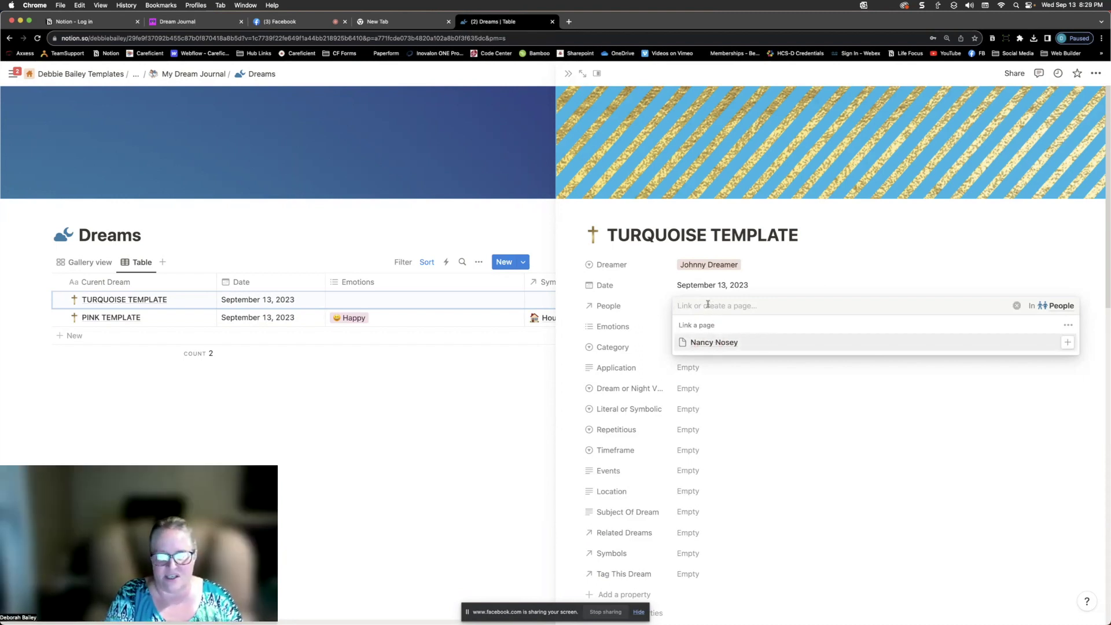
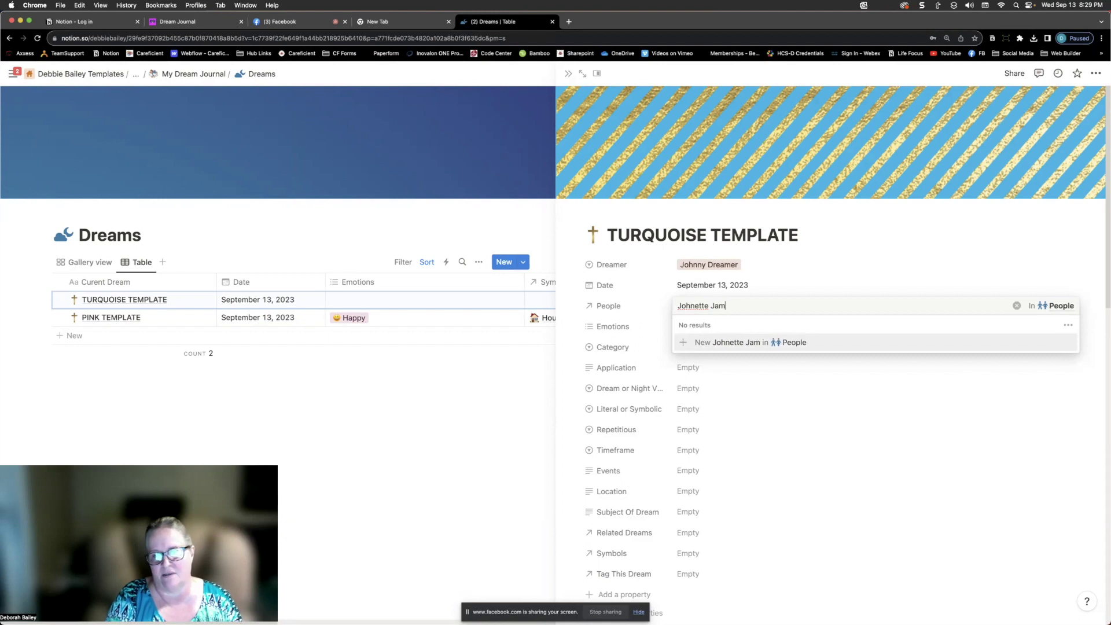
pyautogui.click(732, 342)
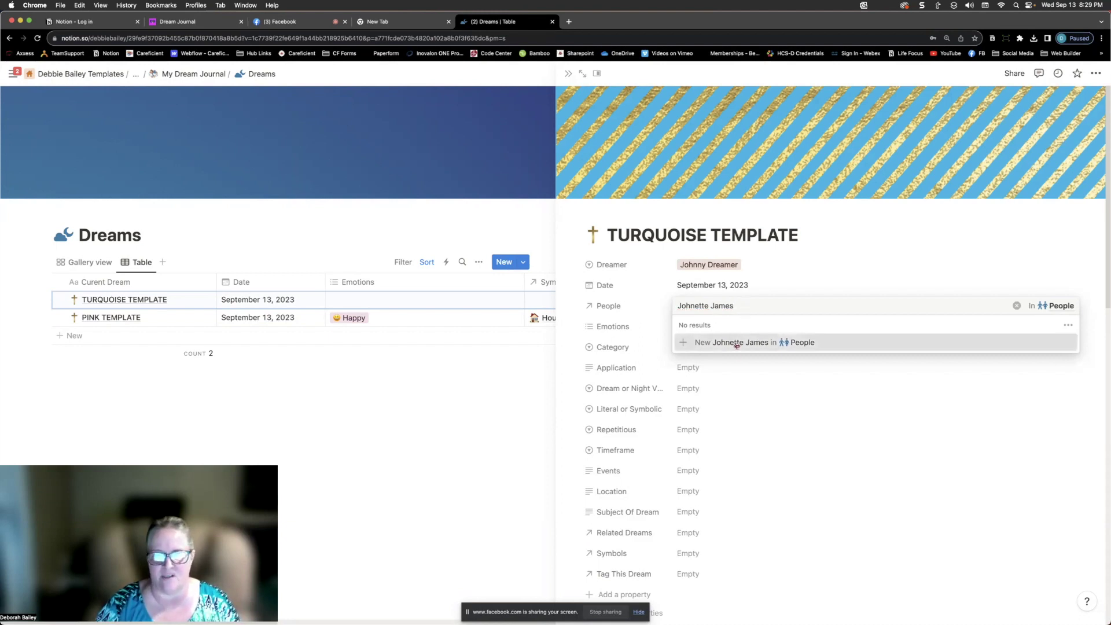
pyautogui.click(835, 253)
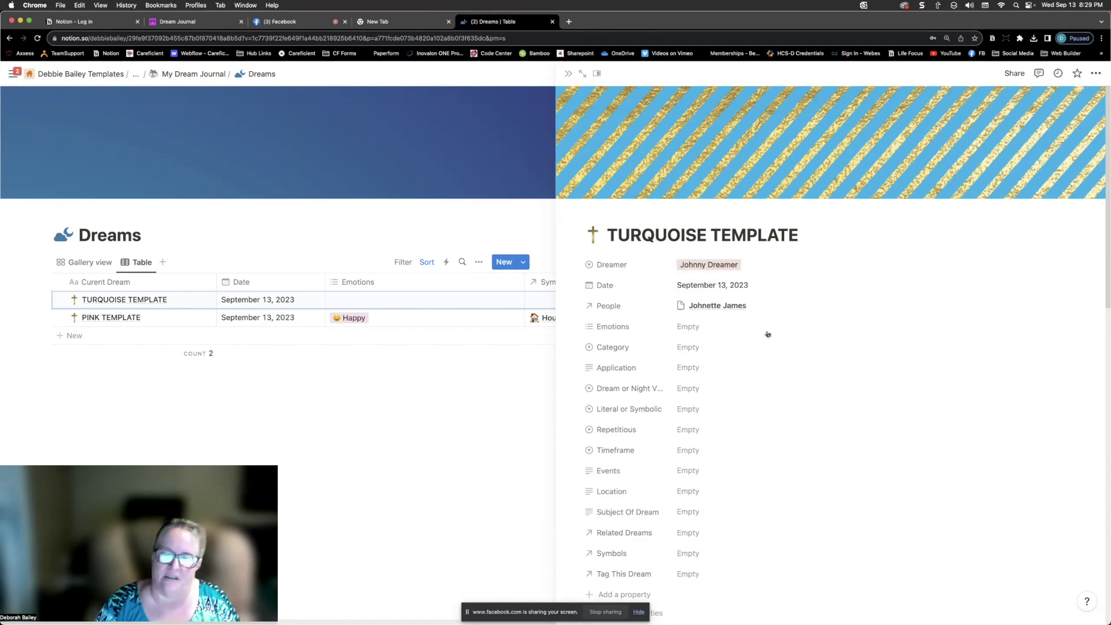
pyautogui.click(689, 327)
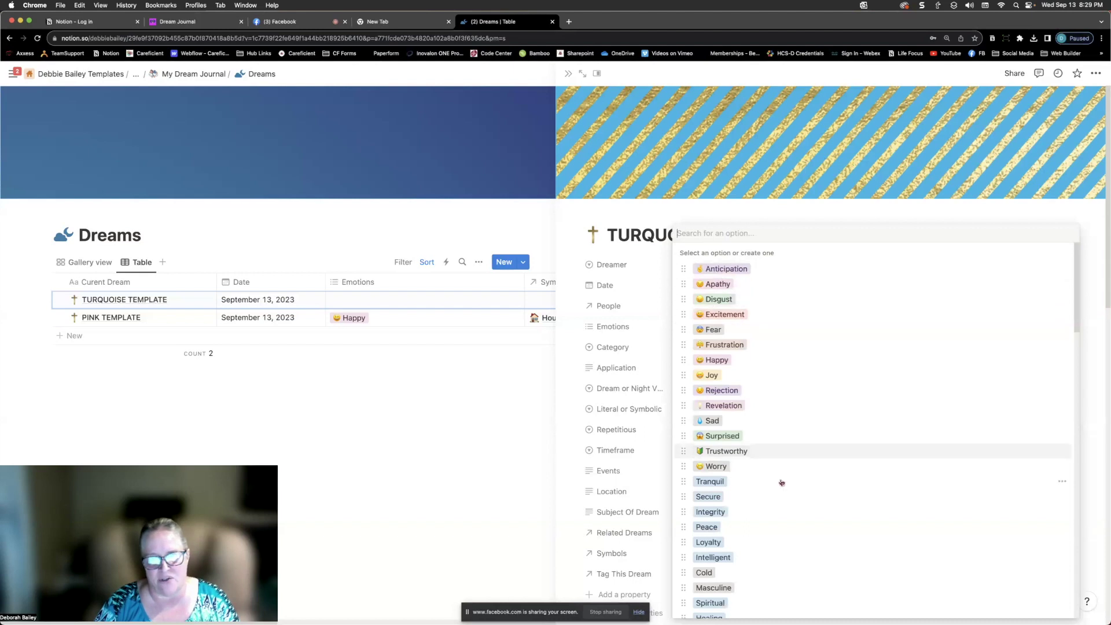
# Tag the dream's Emotions with Peace and Protected
pyautogui.scroll(-10, 781, 483)
pyautogui.scroll(8, 781, 482)
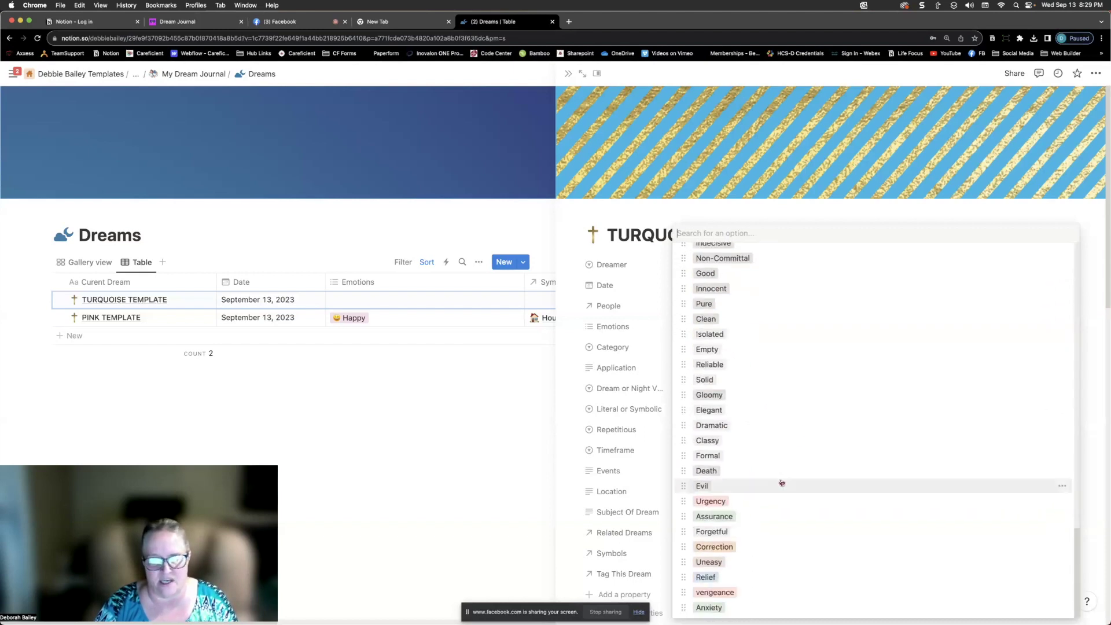
pyautogui.scroll(10, 780, 437)
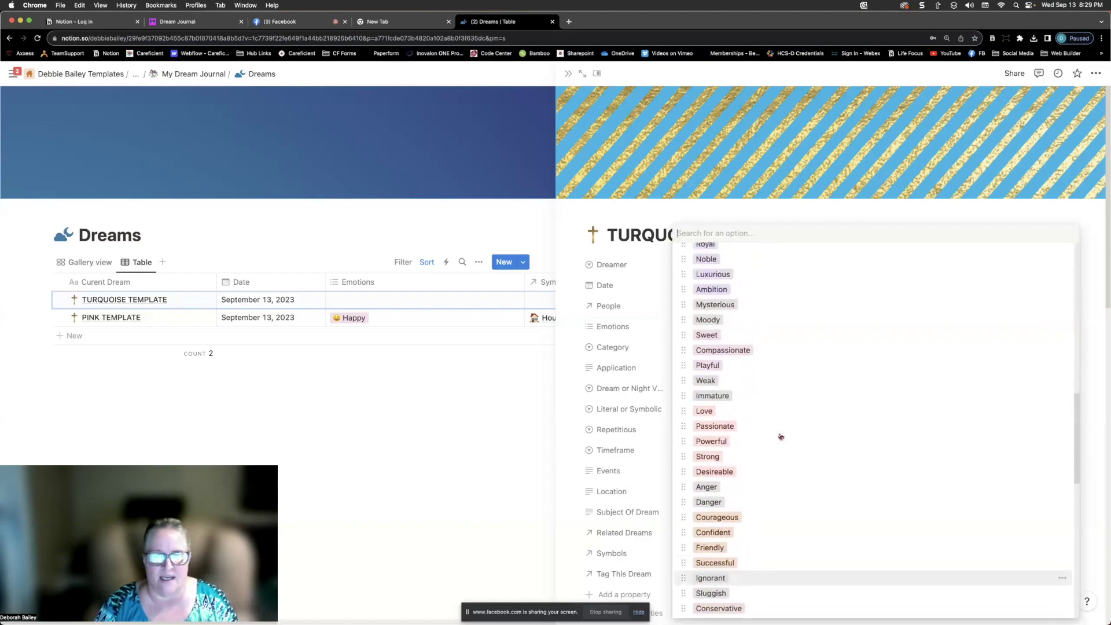
pyautogui.scroll(2, 781, 437)
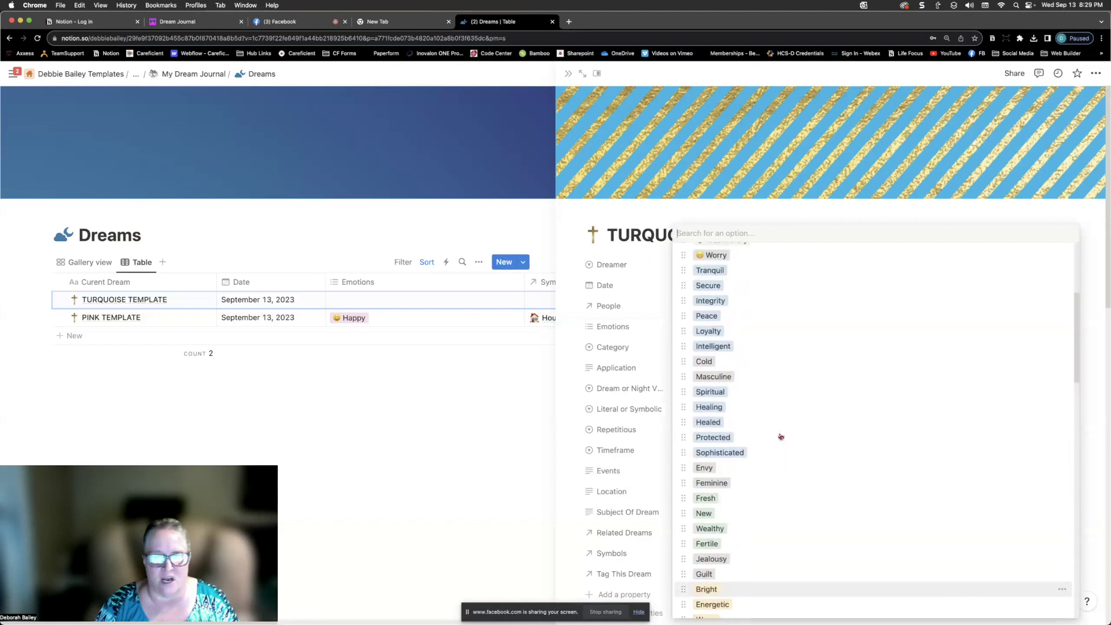
pyautogui.click(700, 316)
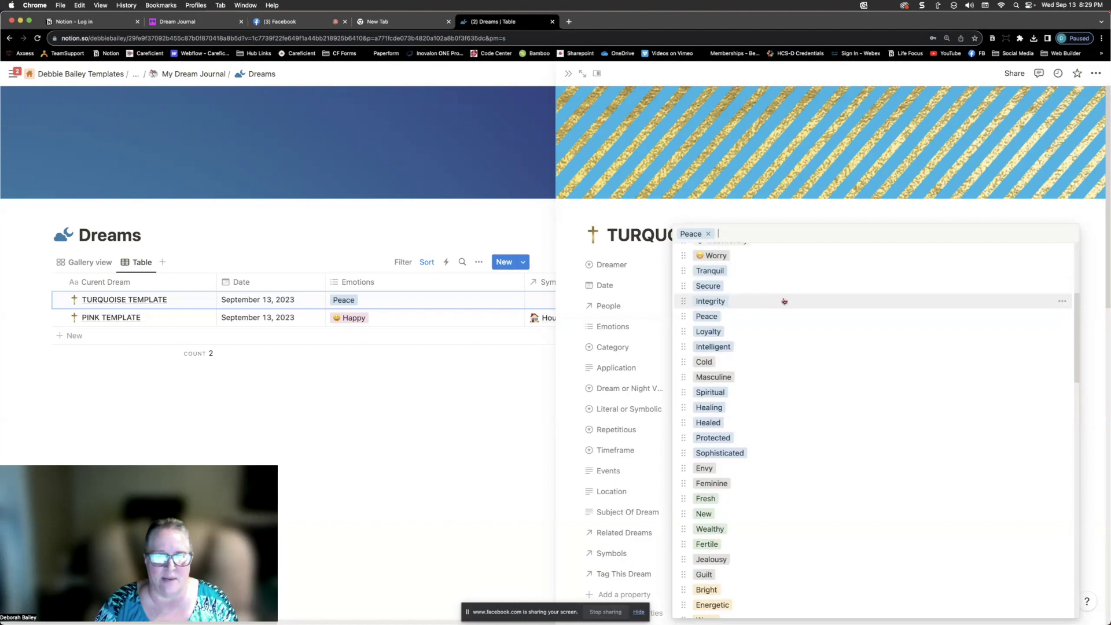
pyautogui.scroll(-1, 769, 372)
pyautogui.click(746, 425)
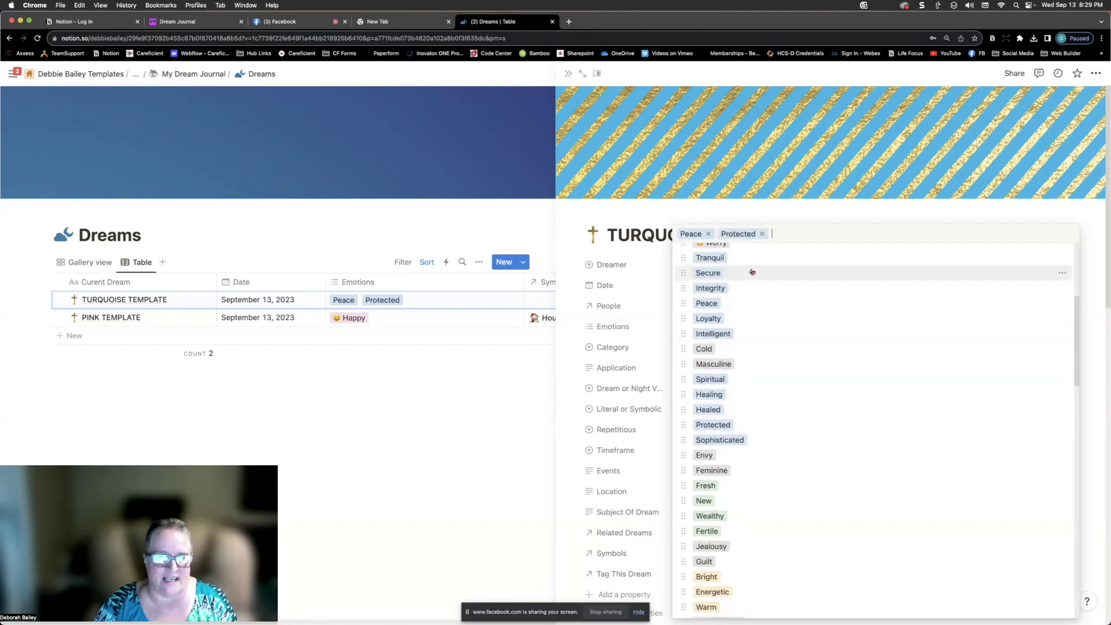
pyautogui.click(712, 211)
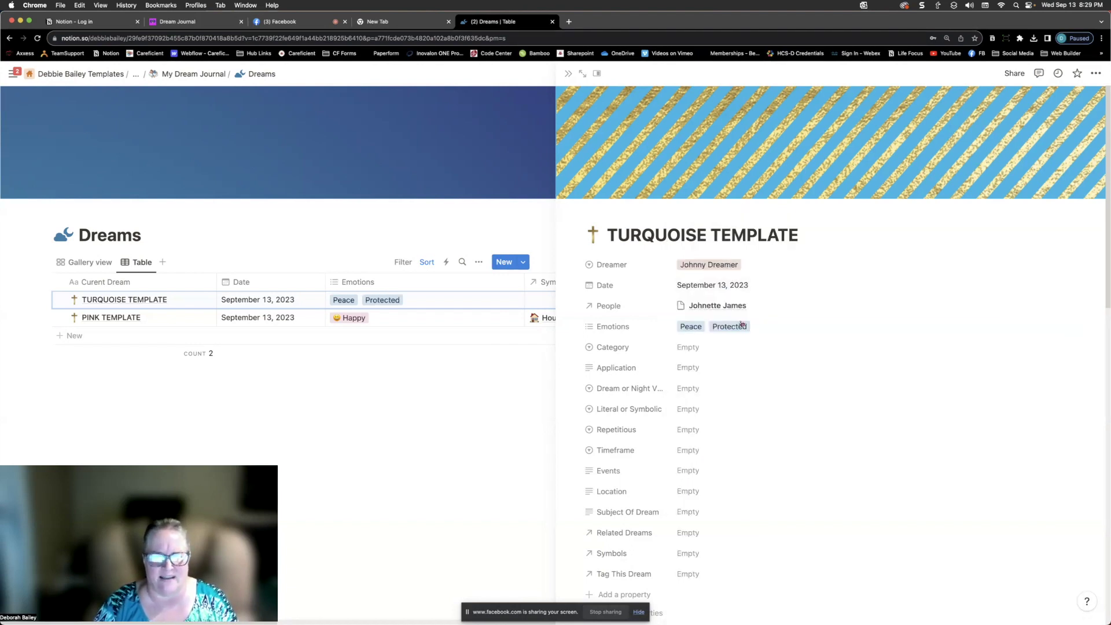
# Set the dream's Category to Dream
pyautogui.click(678, 347)
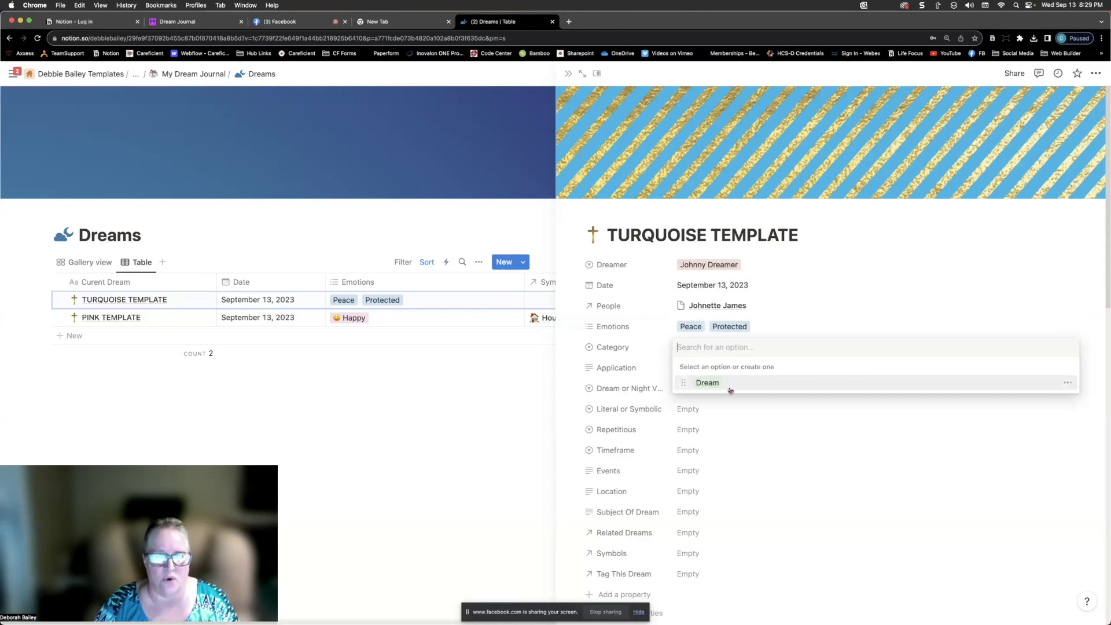
pyautogui.click(706, 385)
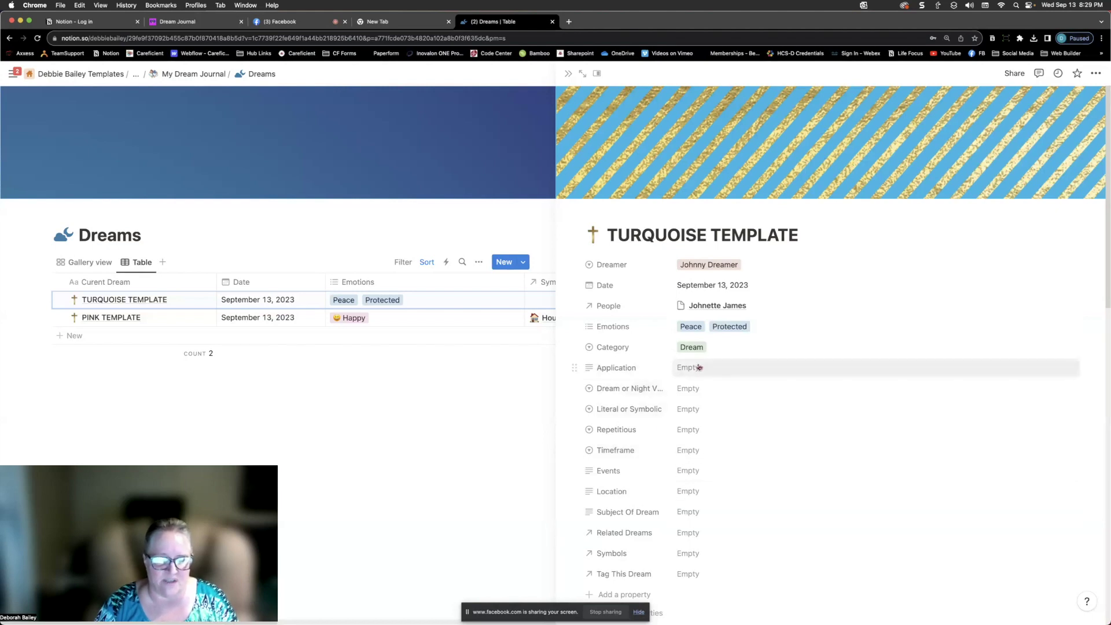
pyautogui.click(690, 390)
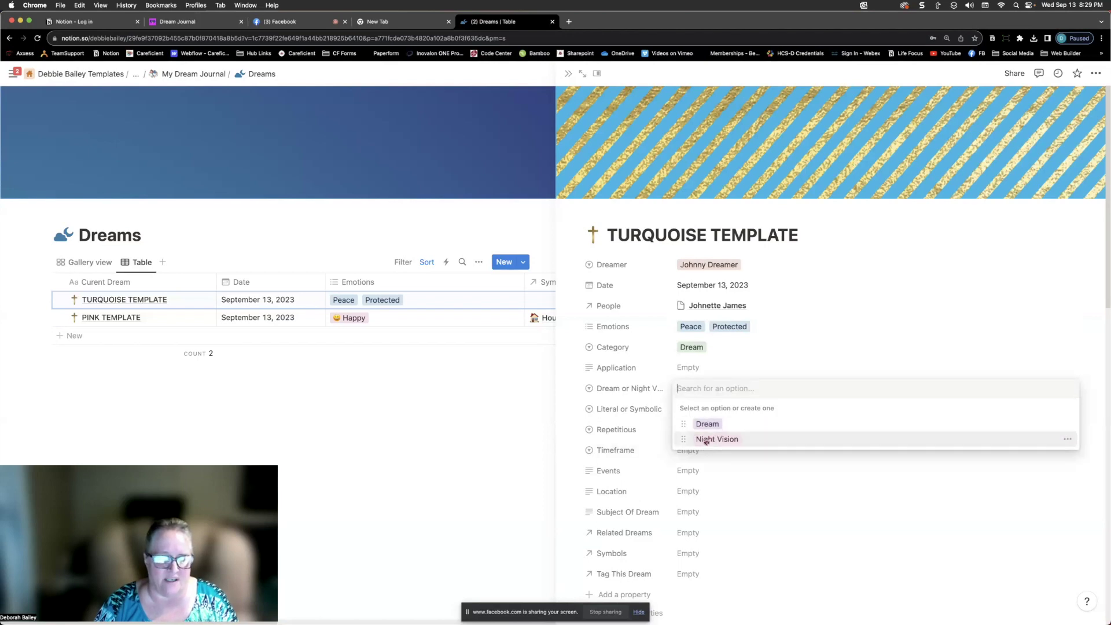
# Classify the TURQUOISE TEMPLATE dream as a Dream, Symbolic, and Repetitious: No
pyautogui.click(704, 424)
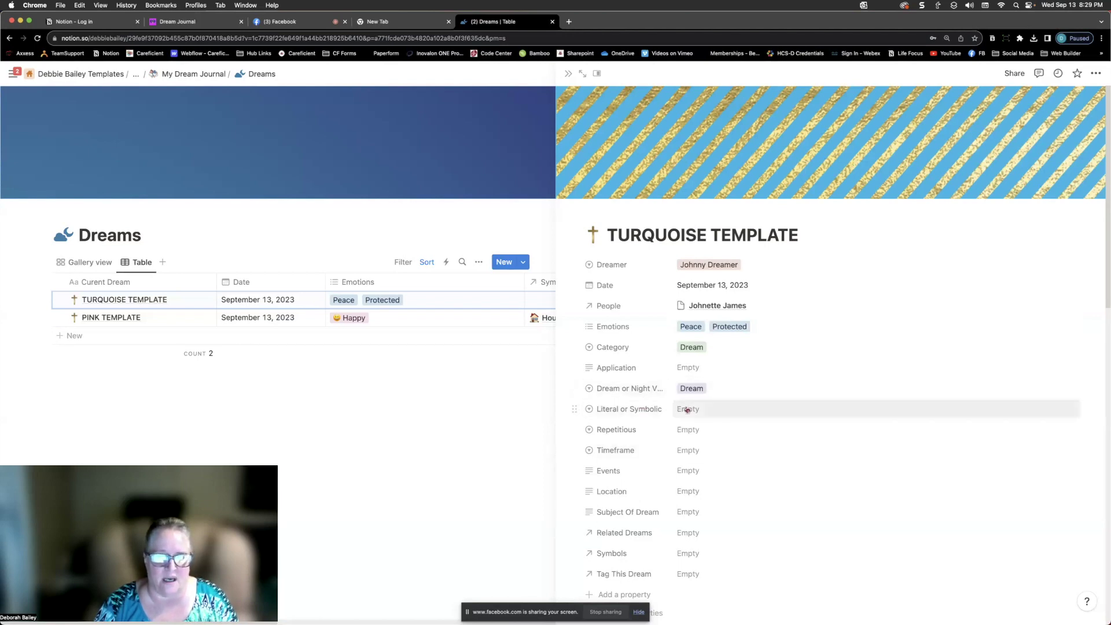
pyautogui.click(687, 410)
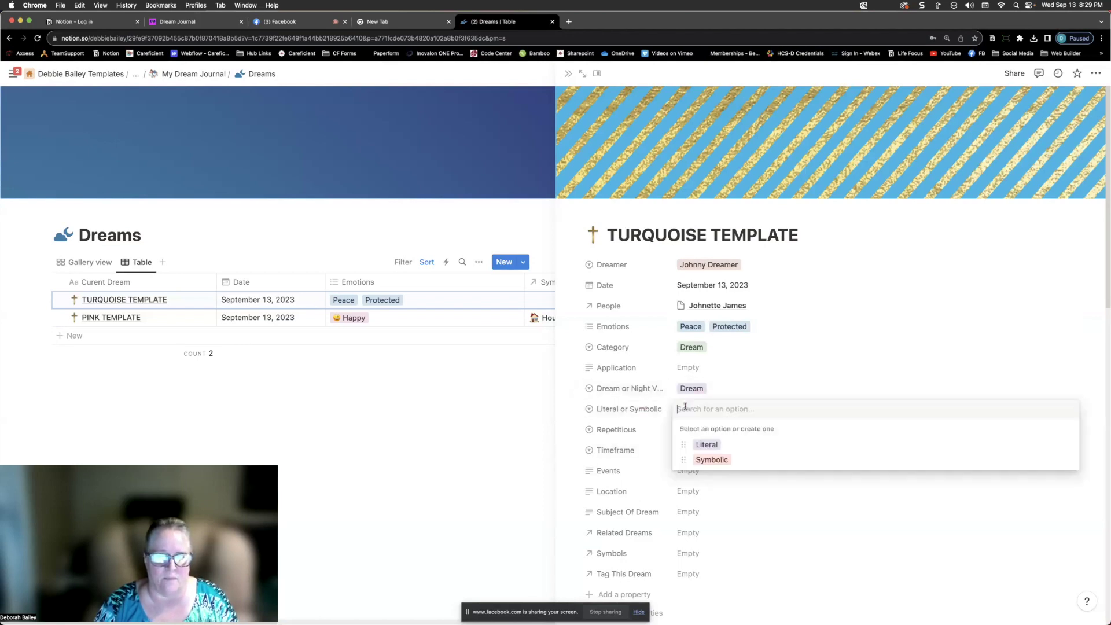
pyautogui.click(713, 459)
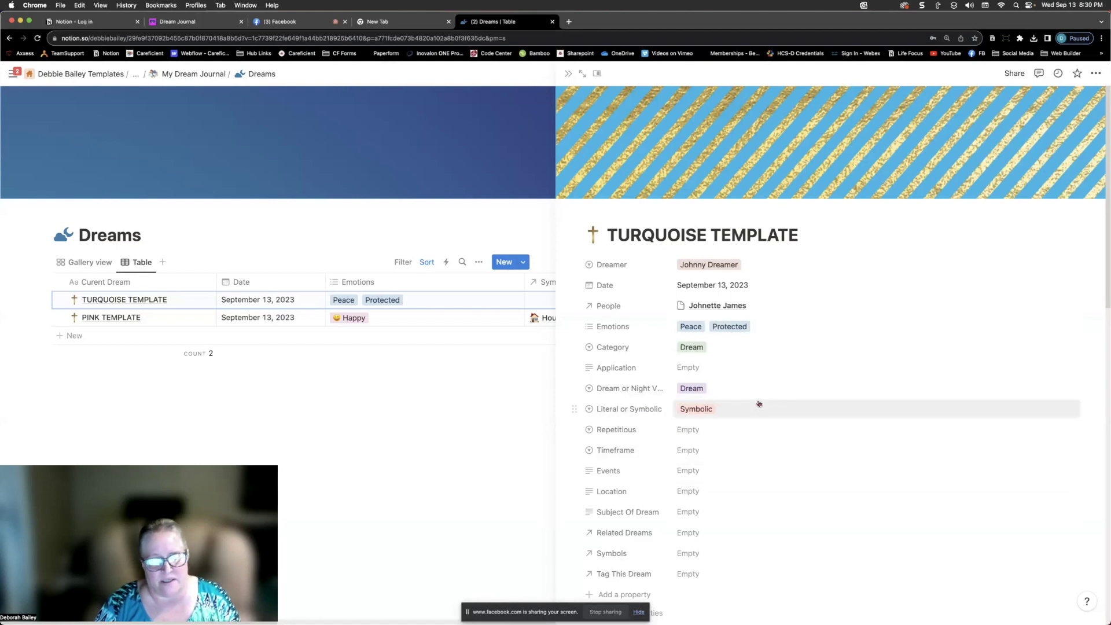
pyautogui.scroll(-1, 759, 403)
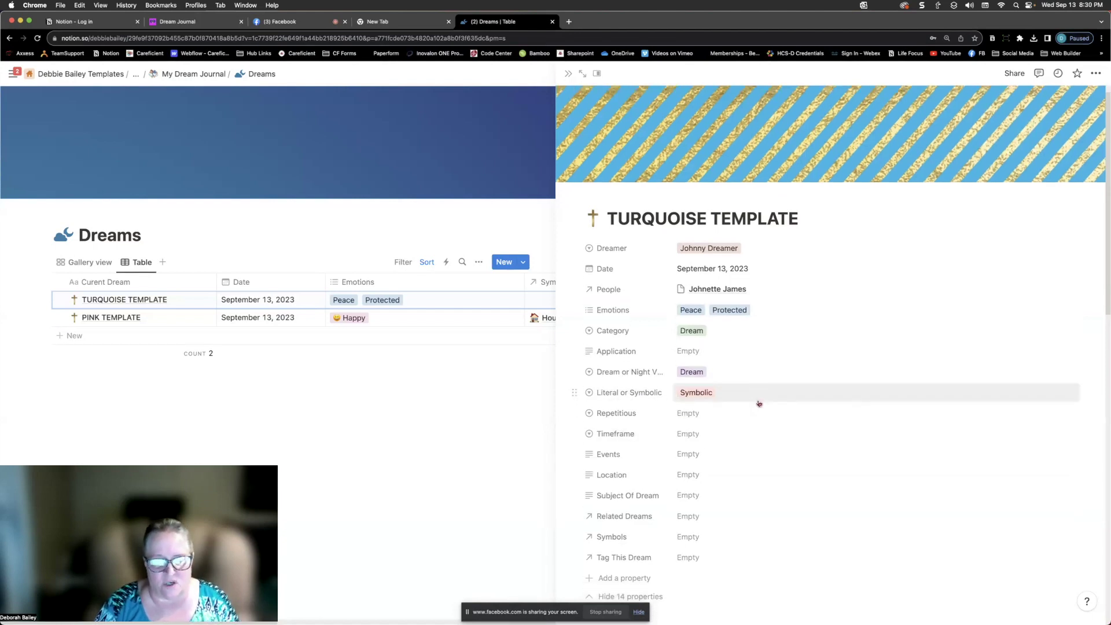
pyautogui.click(687, 413)
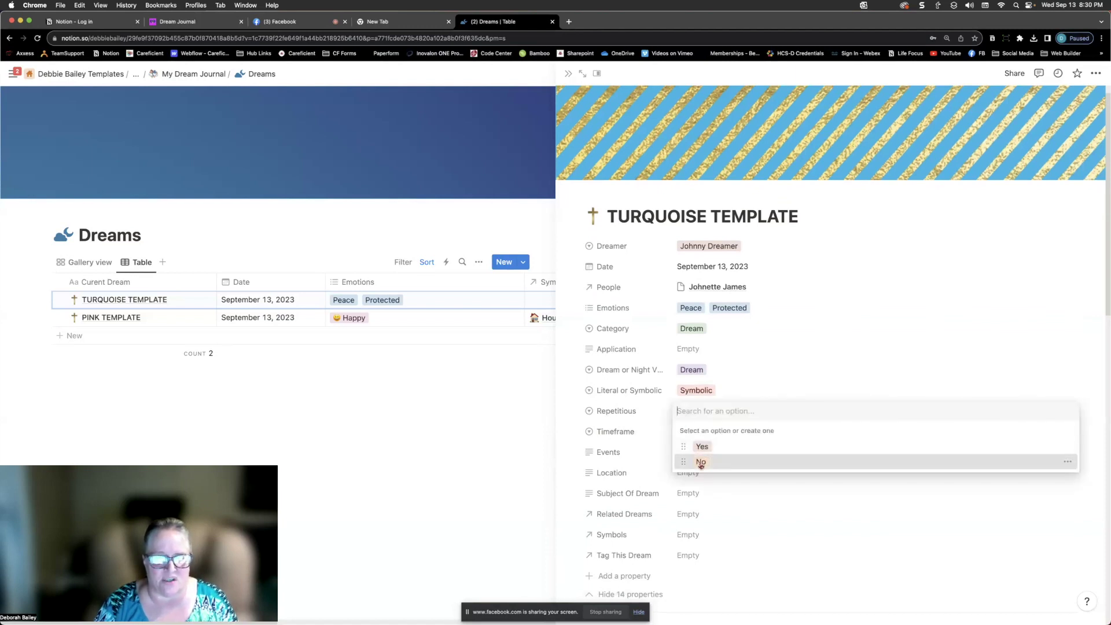
pyautogui.click(701, 461)
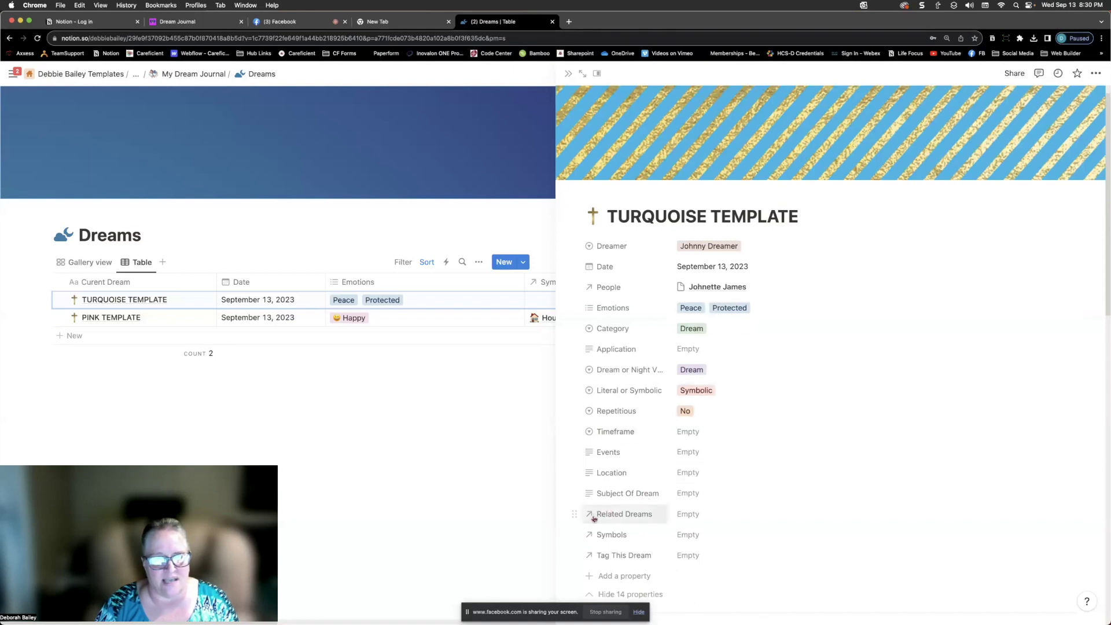
# Leave Related Dreams unlinked and set the Timeframe to Present
pyautogui.click(689, 515)
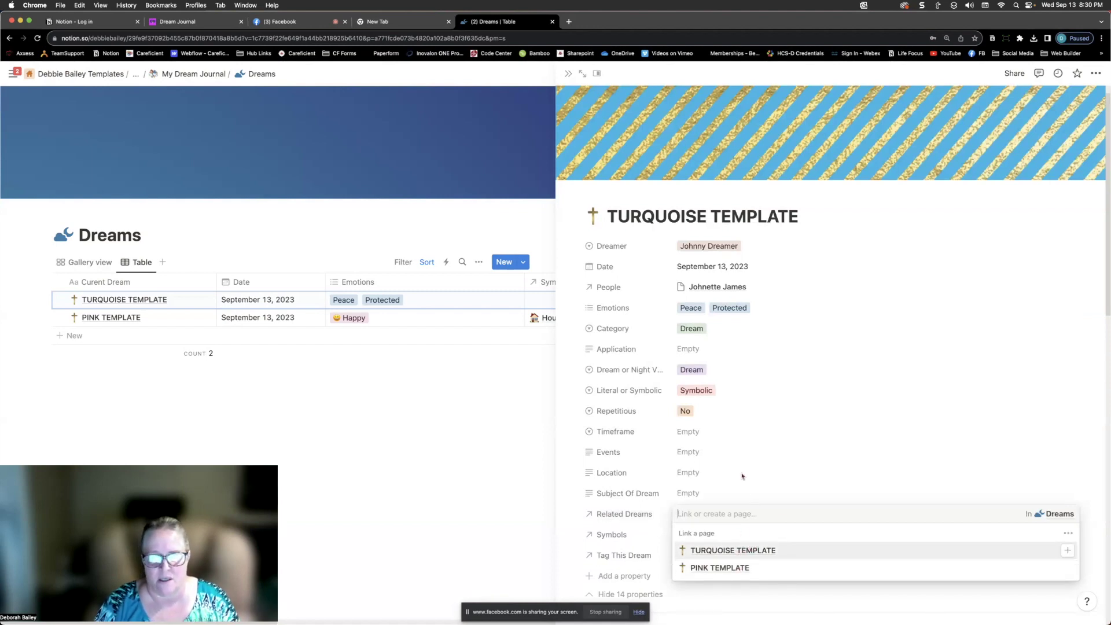
pyautogui.click(755, 455)
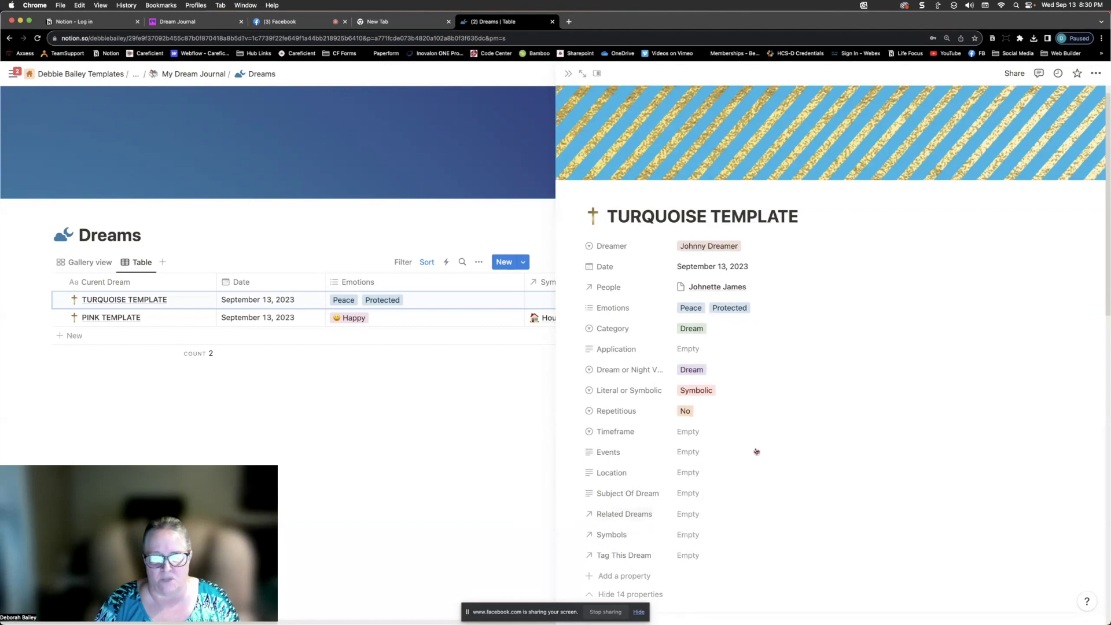
pyautogui.click(689, 432)
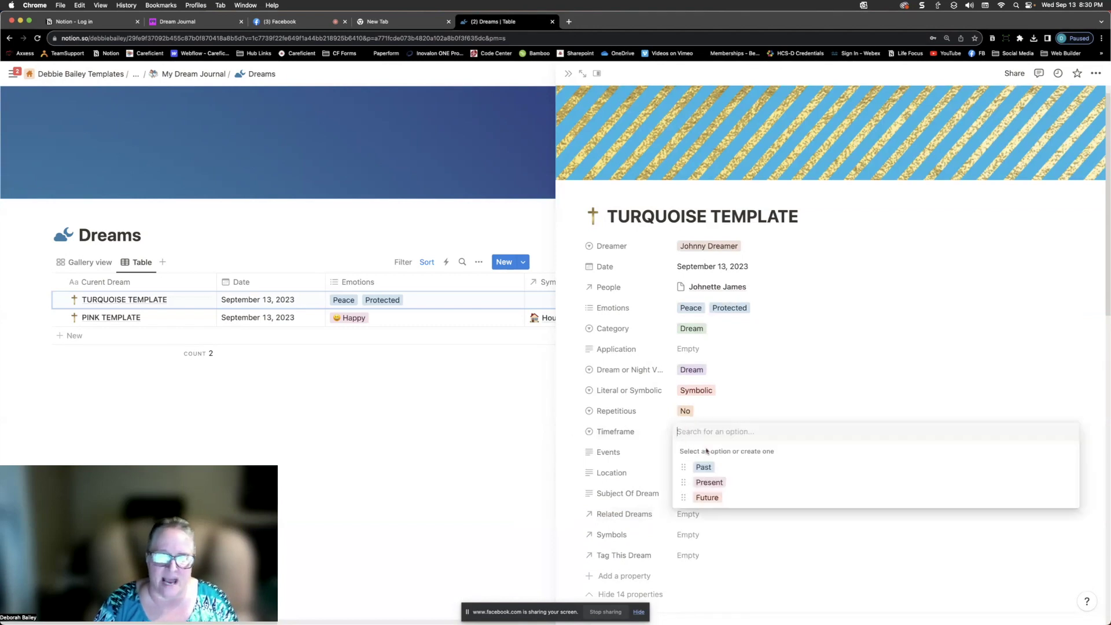
pyautogui.click(708, 482)
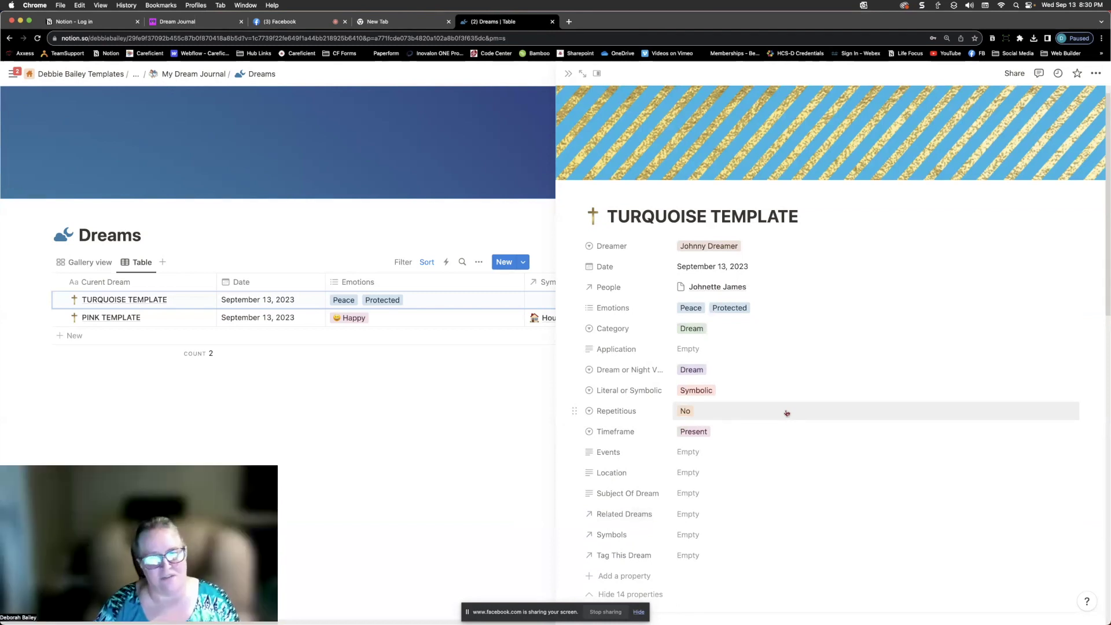
pyautogui.scroll(-2, 733, 409)
pyautogui.scroll(-2, 736, 410)
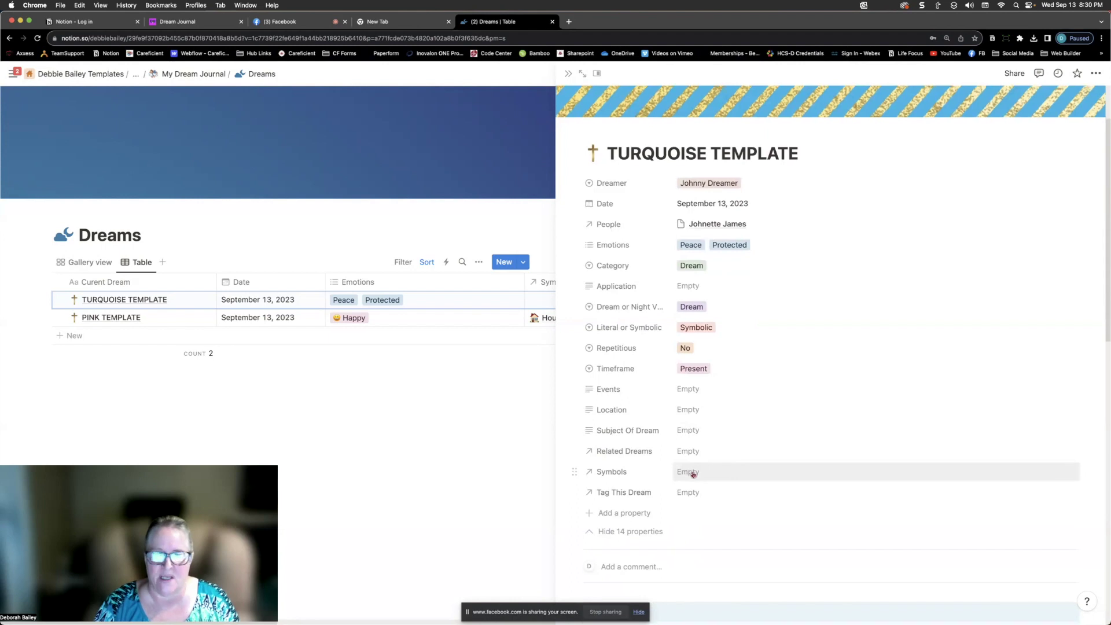
pyautogui.scroll(-5, 689, 475)
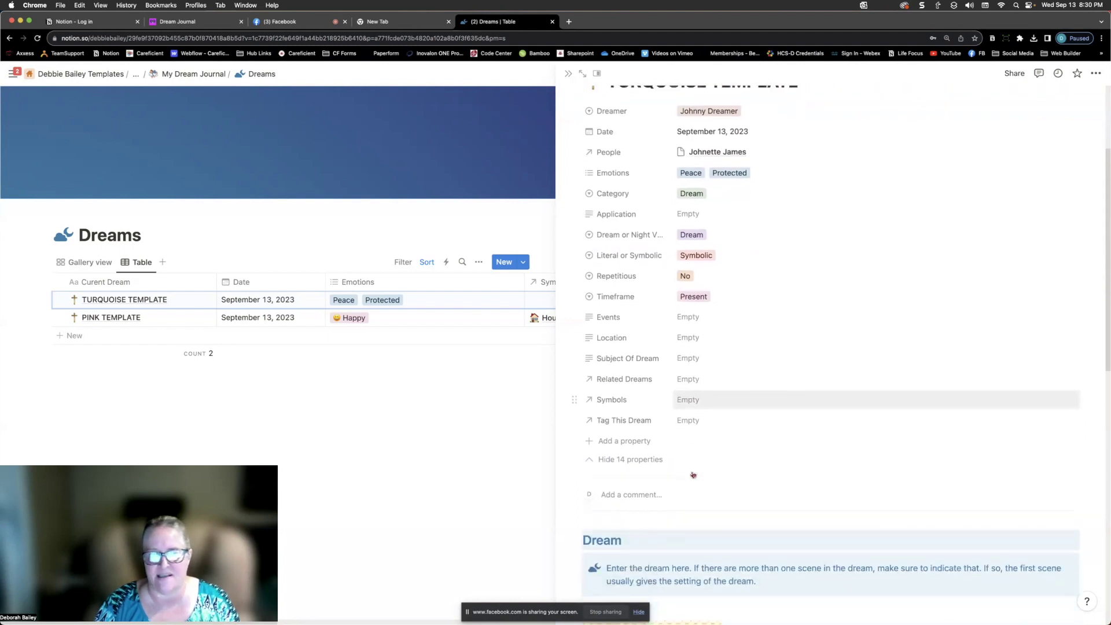
# Link Car and, after searching 'Wreck', Auto Wreck in the dream's Symbols relation
pyautogui.click(689, 399)
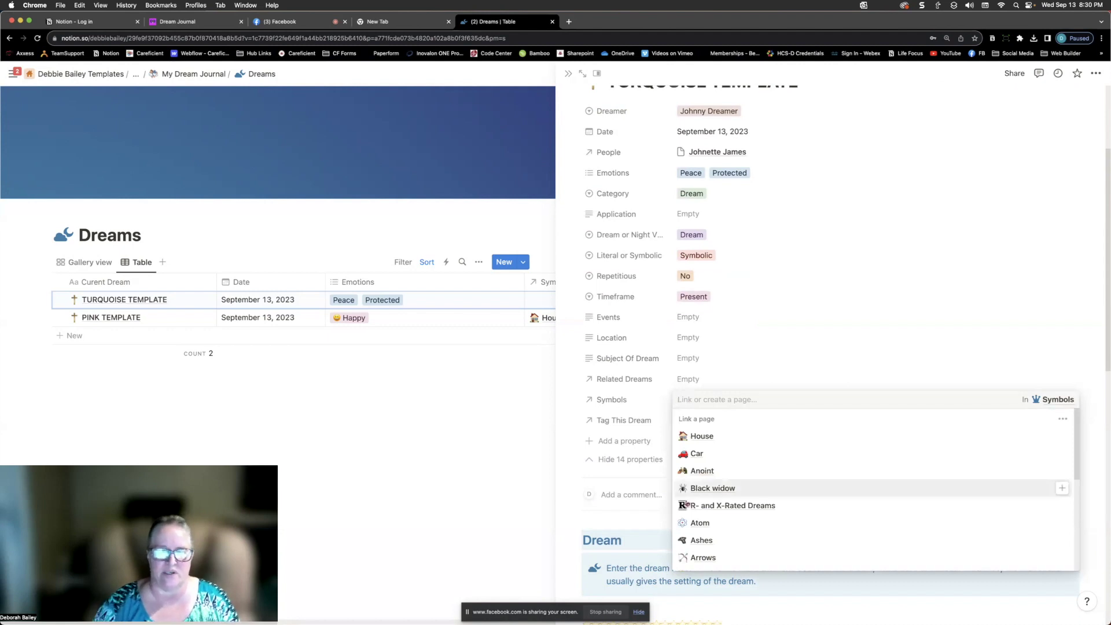
pyautogui.click(697, 455)
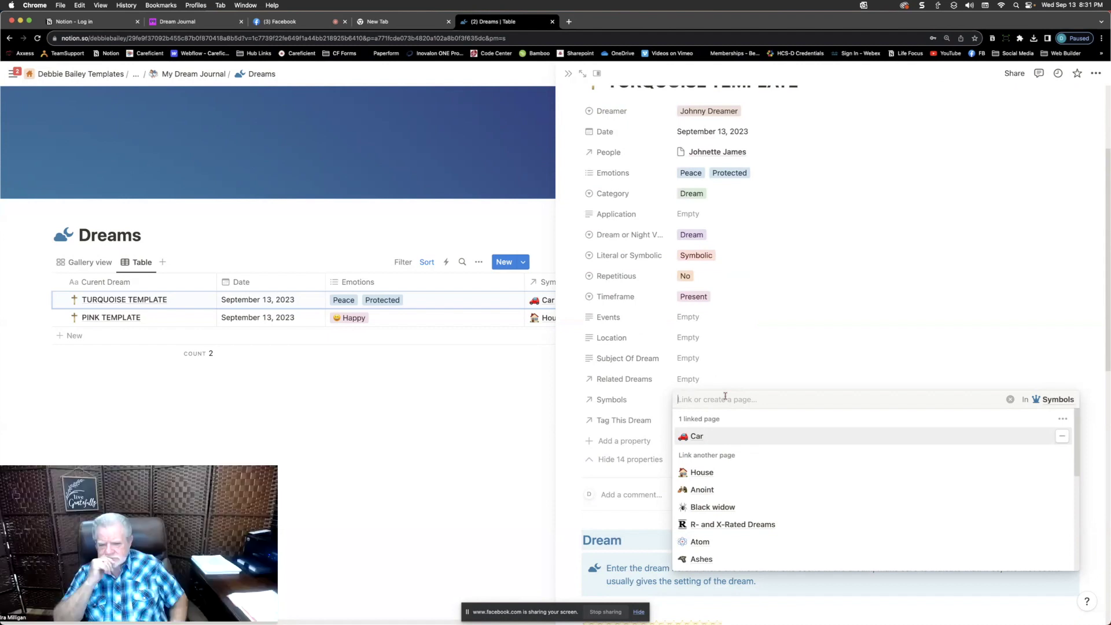
pyautogui.write('church')
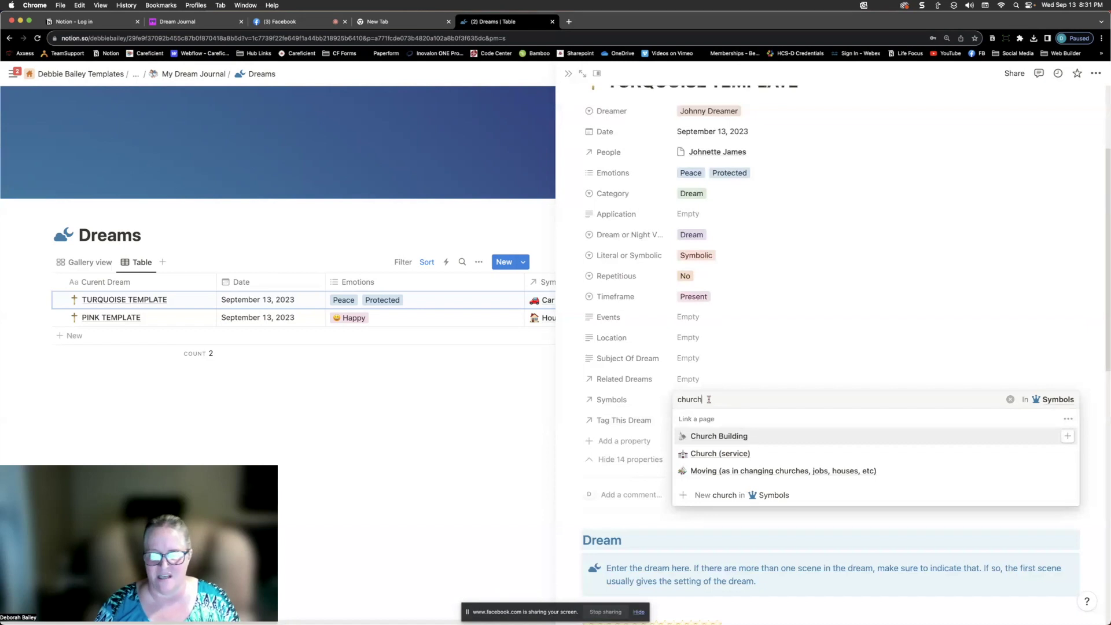
pyautogui.moveTo(707, 400); pyautogui.dragTo(678, 398)
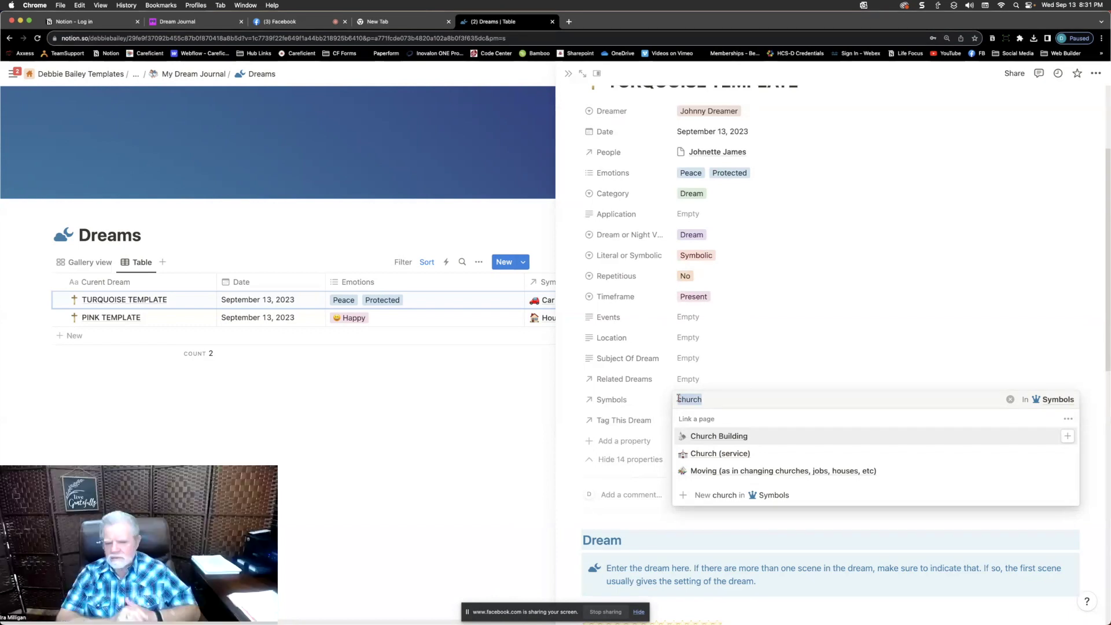
pyautogui.write('Wrci')
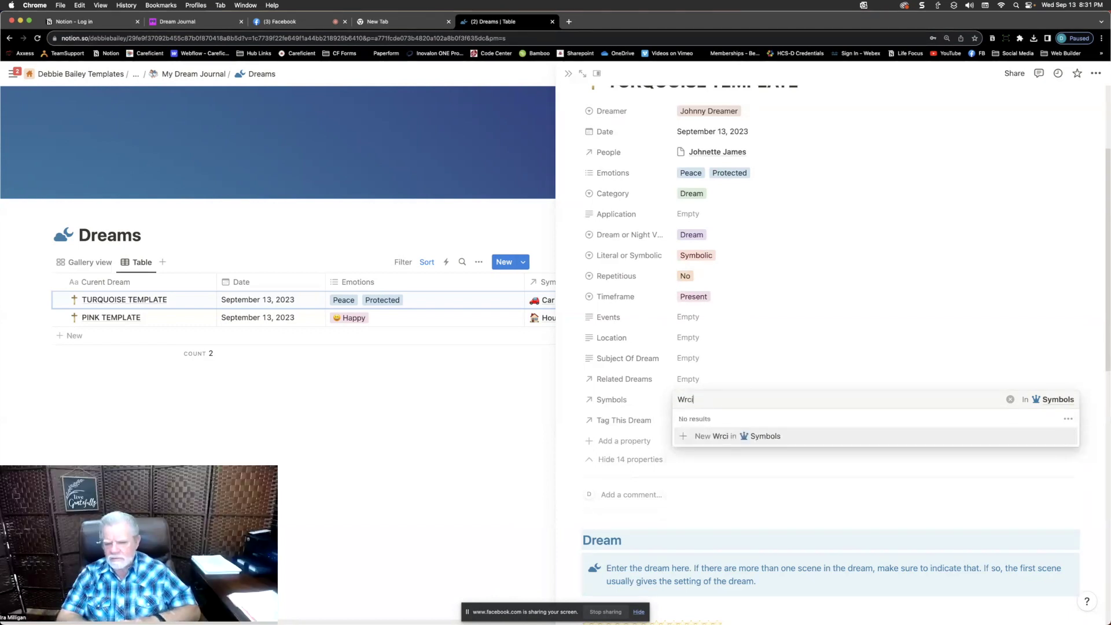
pyautogui.write('ck')
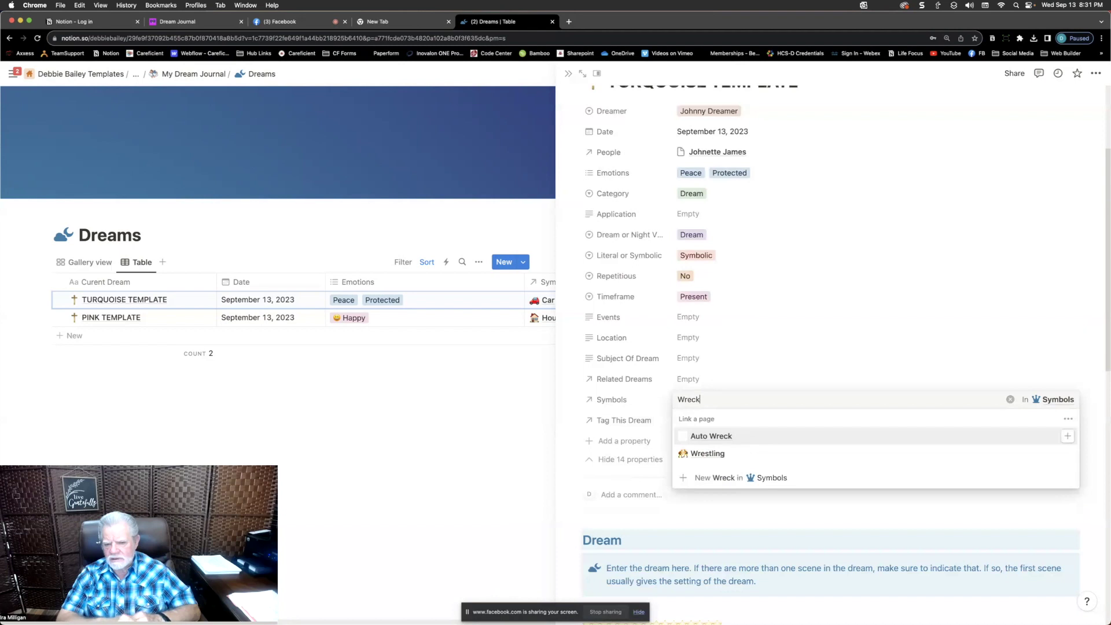
pyautogui.click(723, 438)
pyautogui.moveTo(707, 400); pyautogui.dragTo(672, 404)
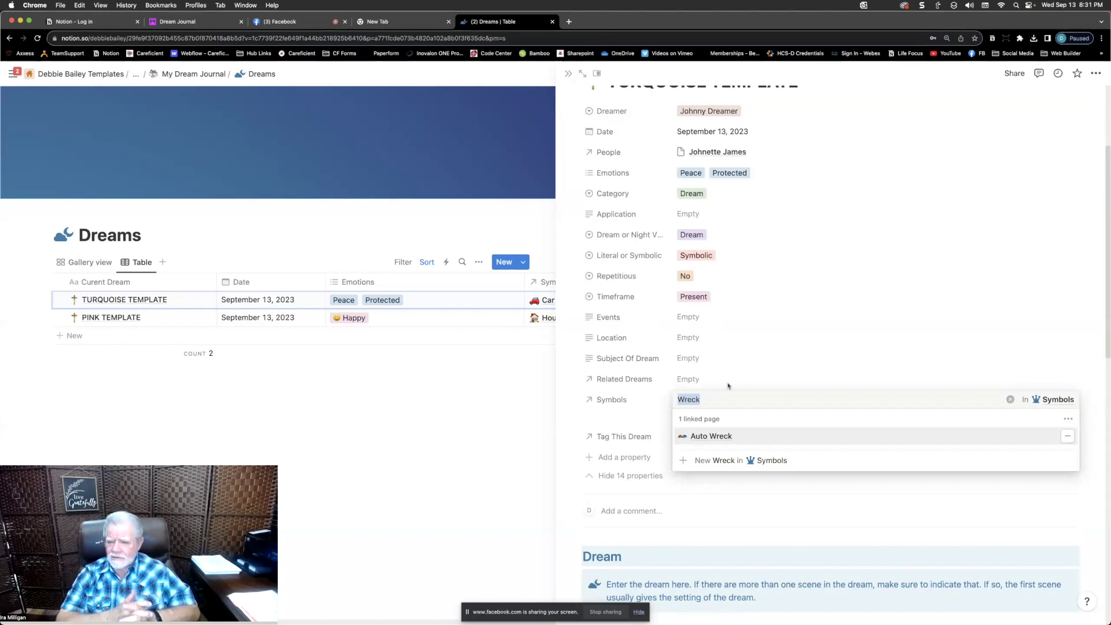
pyautogui.click(795, 375)
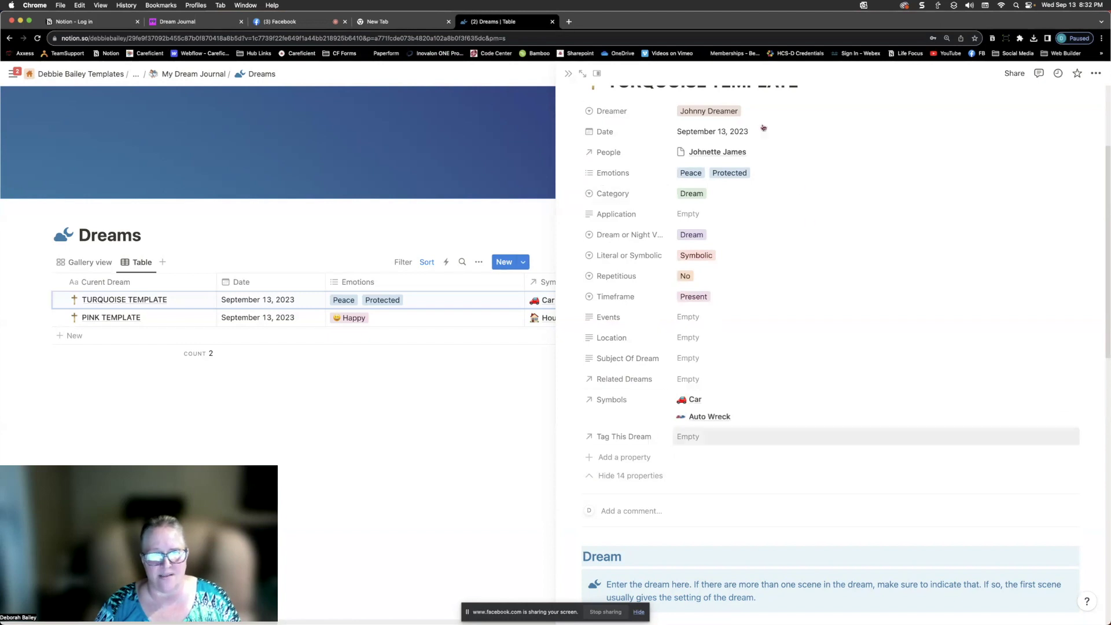
pyautogui.scroll(3, 689, 176)
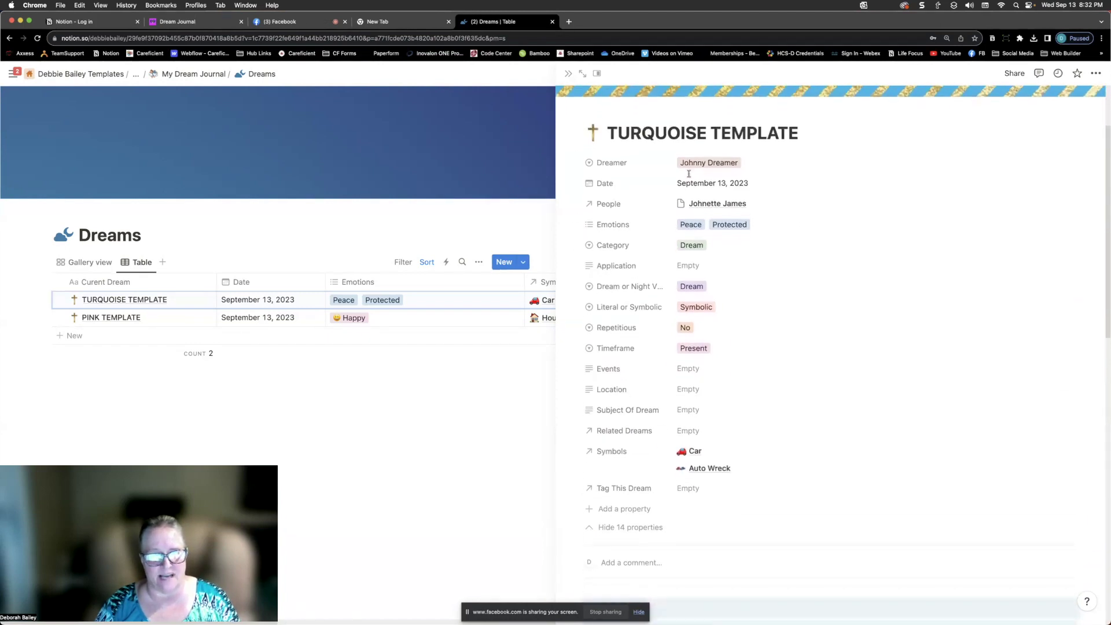
pyautogui.scroll(-2, 725, 382)
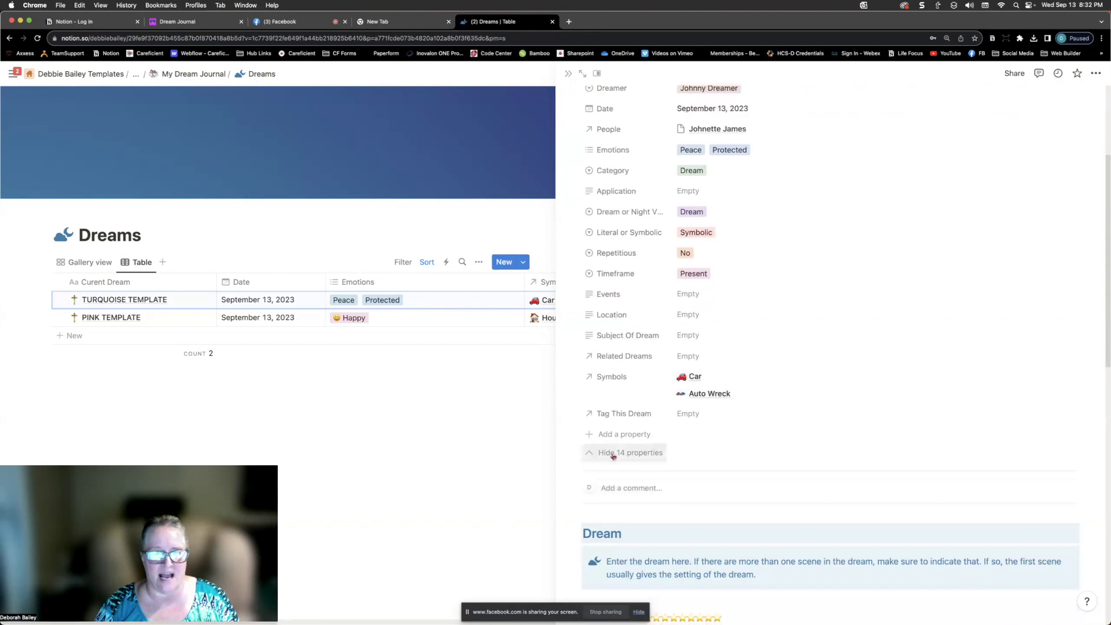
pyautogui.click(611, 455)
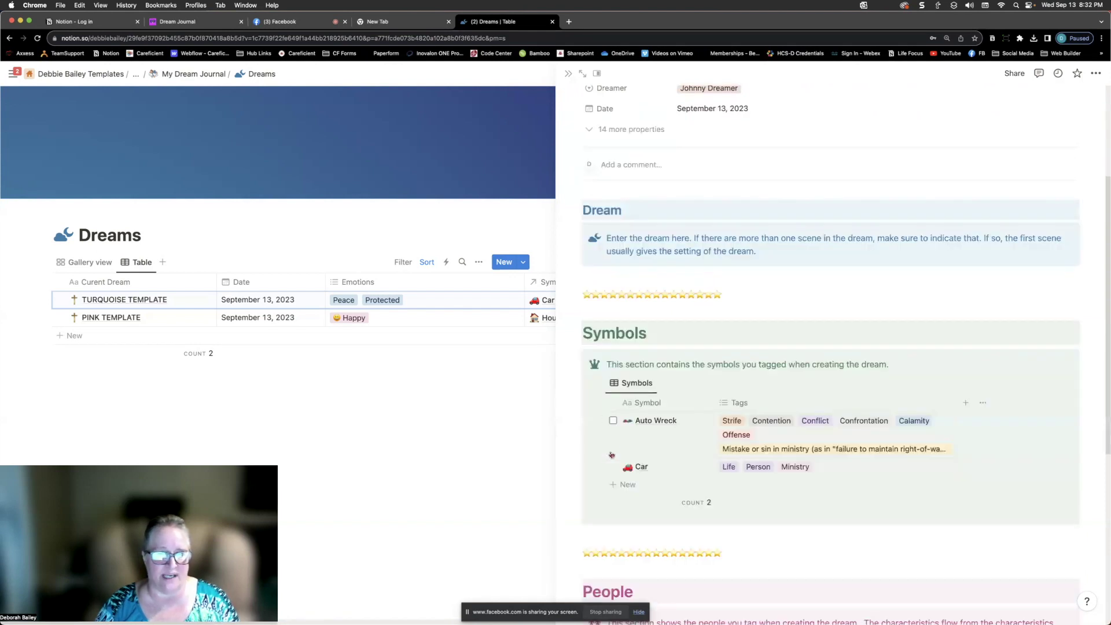
pyautogui.scroll(-5, 627, 441)
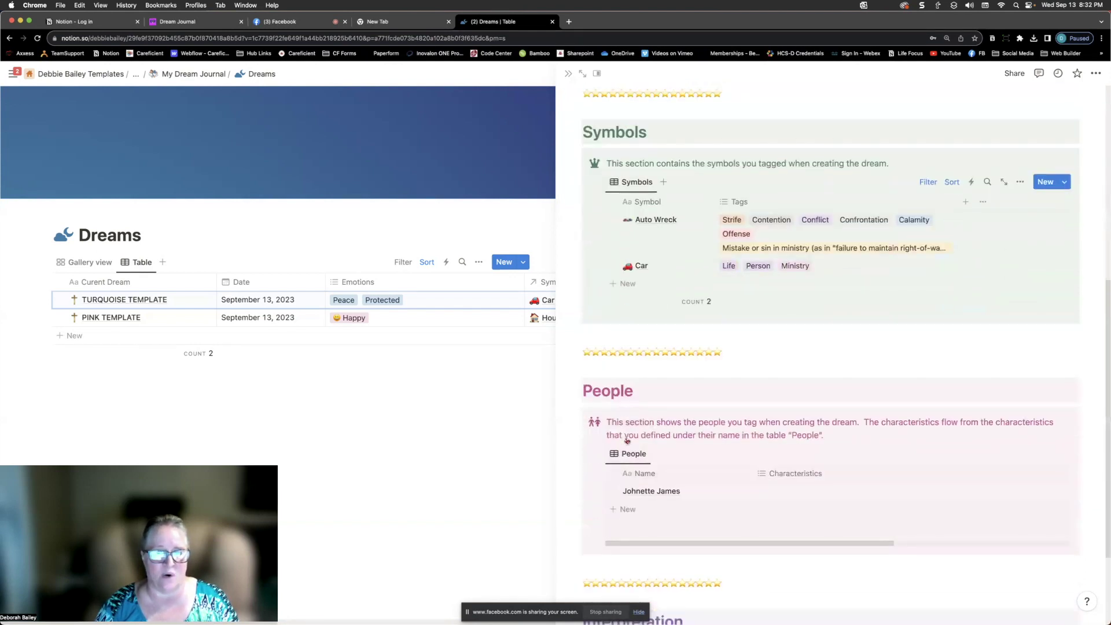
pyautogui.scroll(-3, 627, 441)
pyautogui.scroll(8, 734, 392)
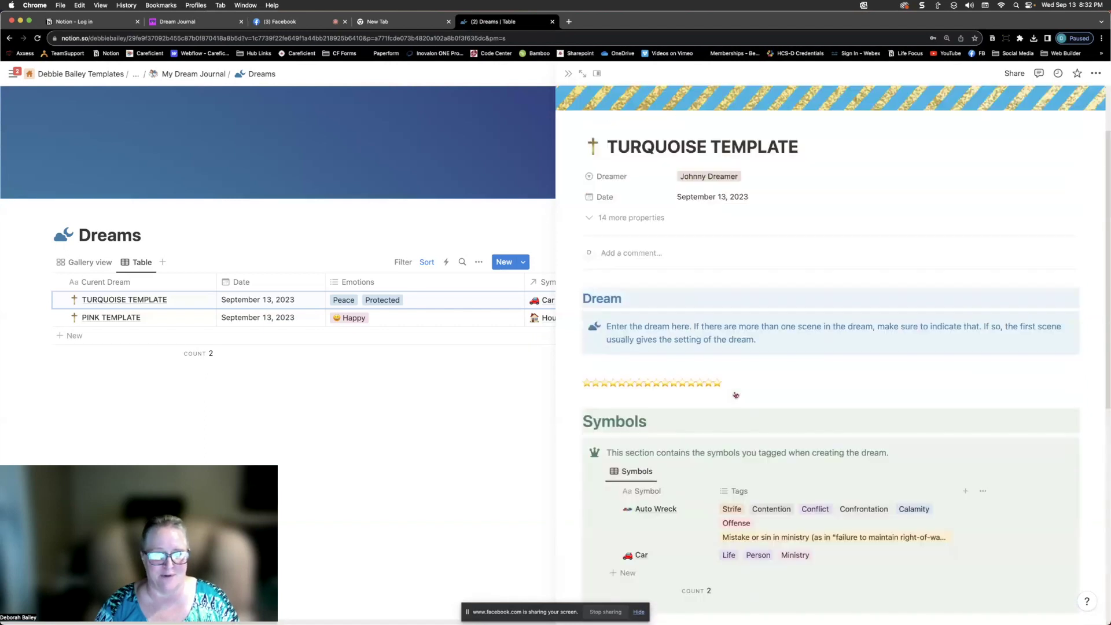
pyautogui.scroll(-1, 737, 376)
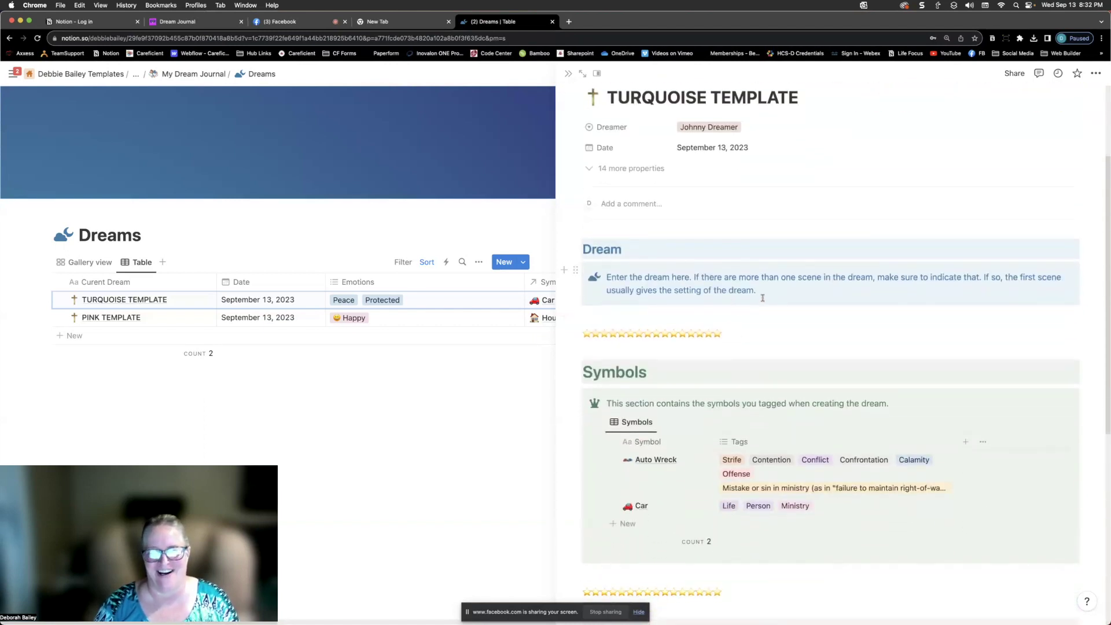
pyautogui.moveTo(605, 278); pyautogui.dragTo(787, 288)
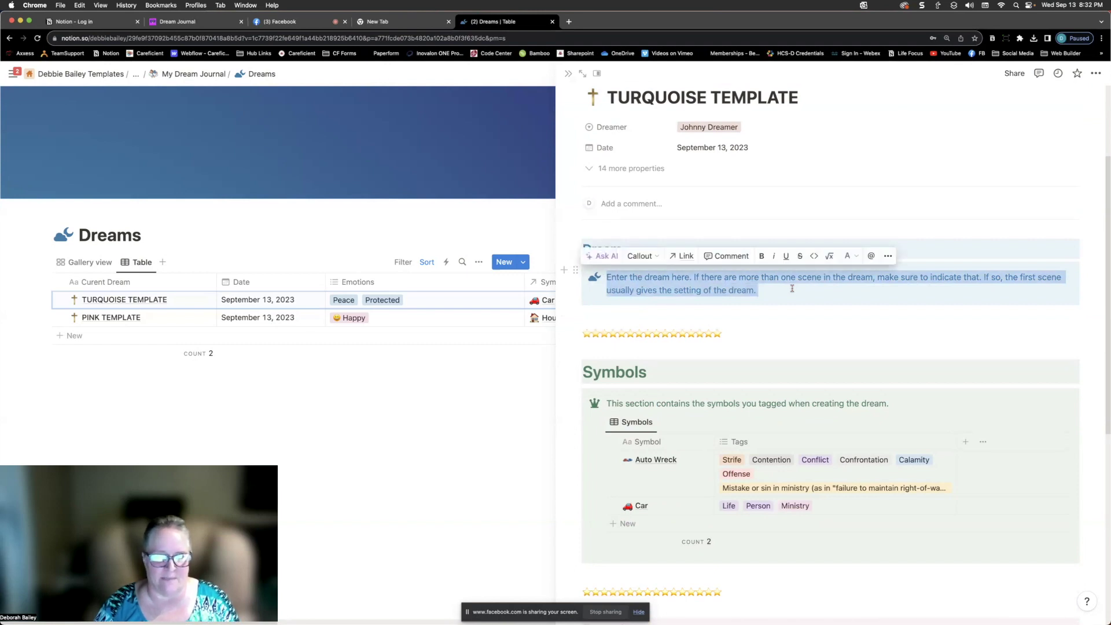
pyautogui.click(777, 288)
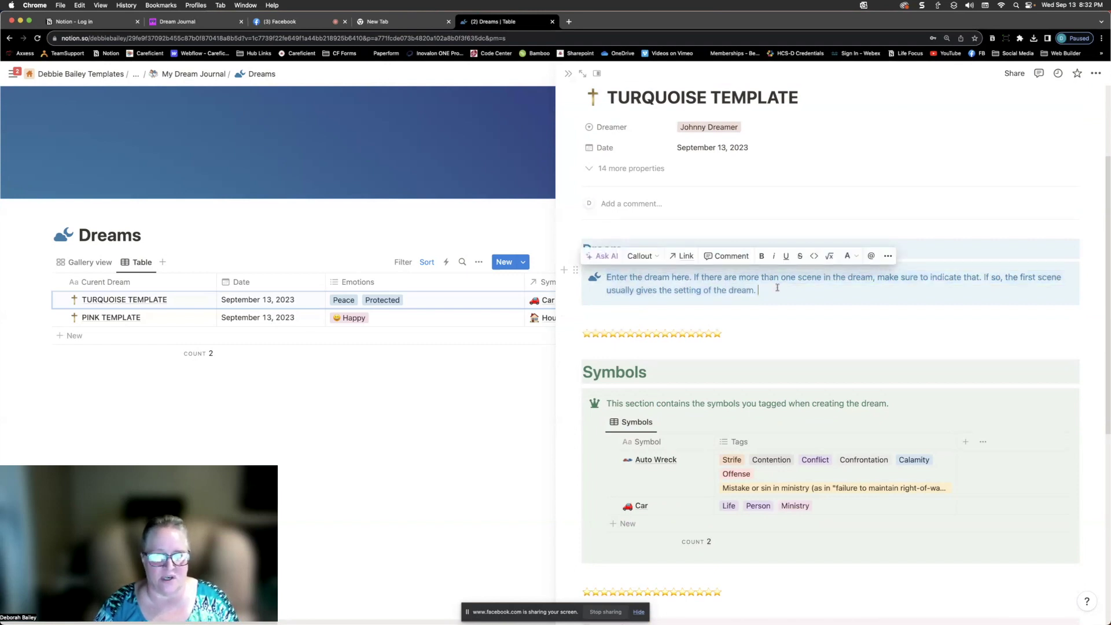
pyautogui.scroll(-1, 776, 287)
pyautogui.moveTo(758, 258); pyautogui.dragTo(605, 245)
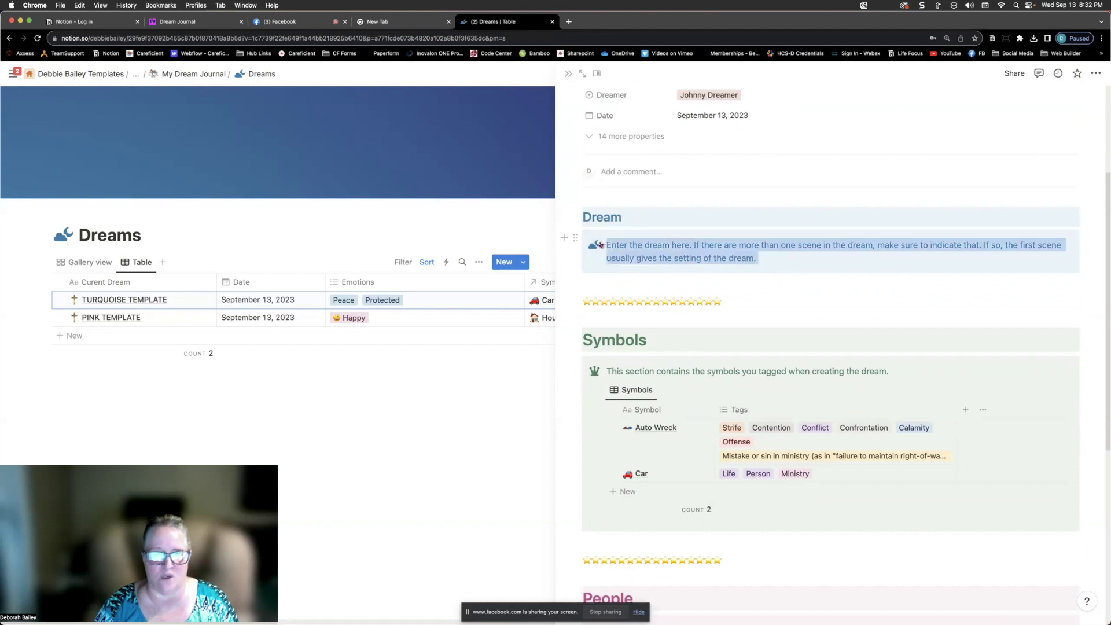
pyautogui.click(799, 308)
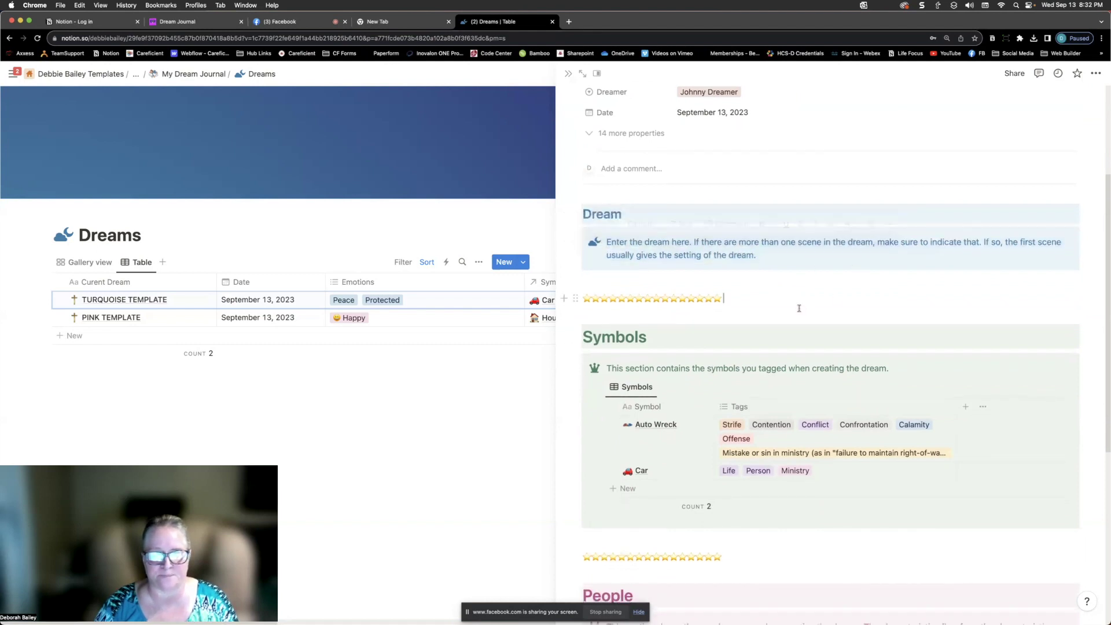
pyautogui.scroll(-5, 921, 256)
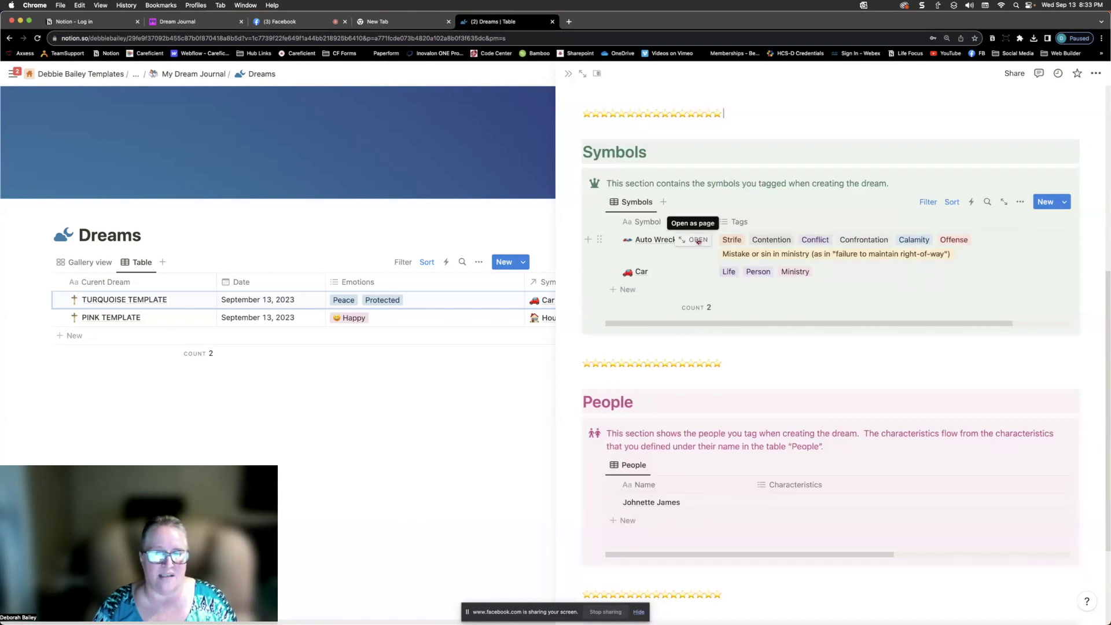
pyautogui.click(698, 240)
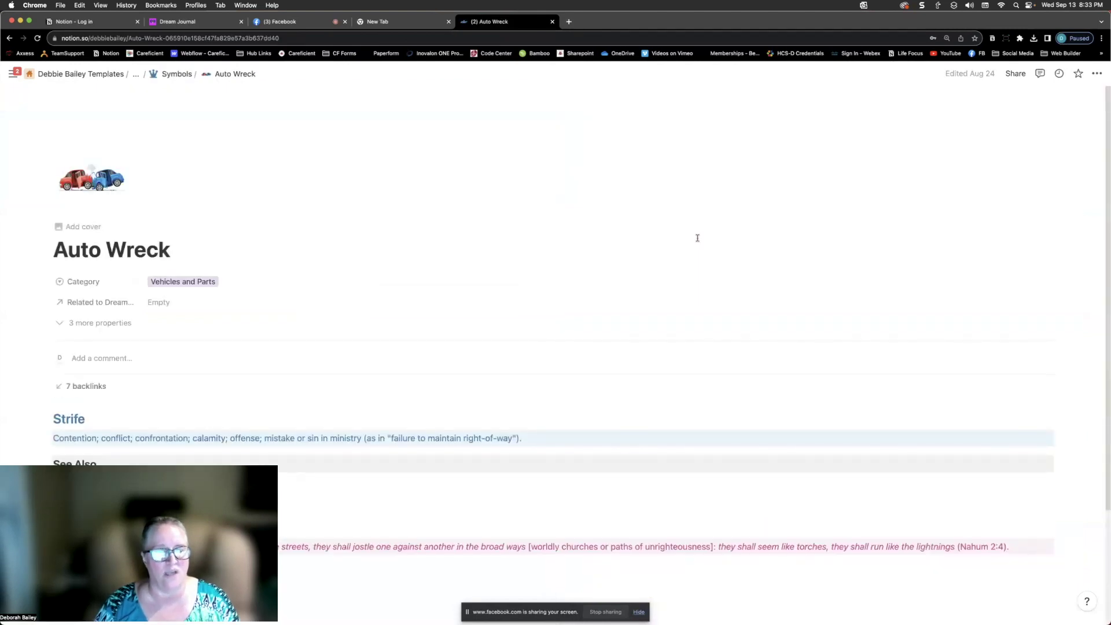
# Reveal the three hidden Auto Wreck properties, then return to the Dreams page
pyautogui.scroll(-2, 697, 237)
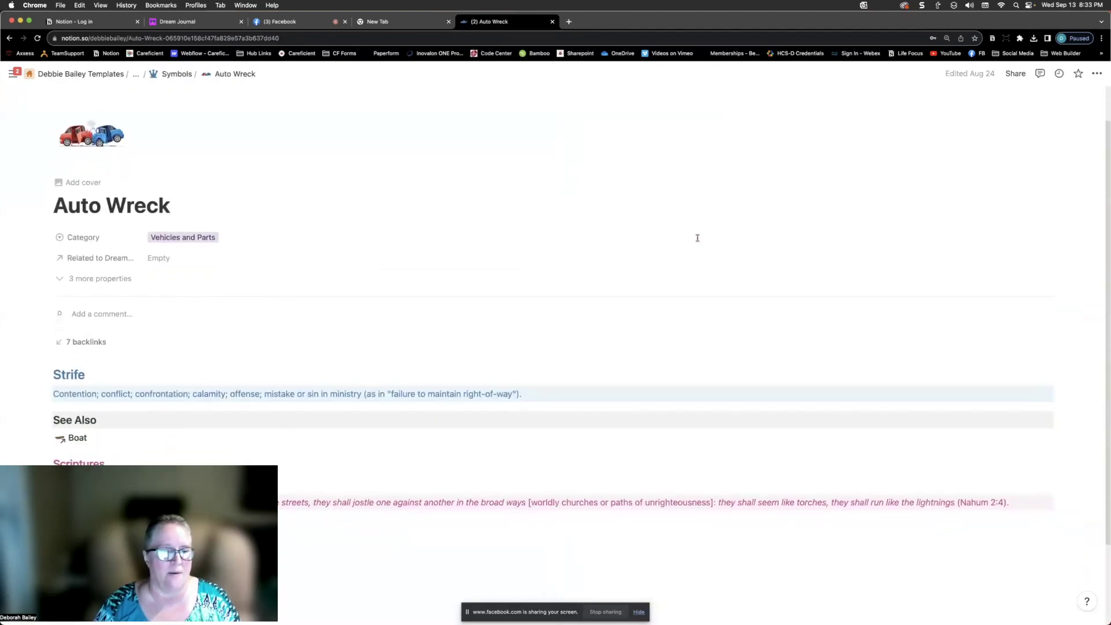
pyautogui.scroll(-2, 699, 241)
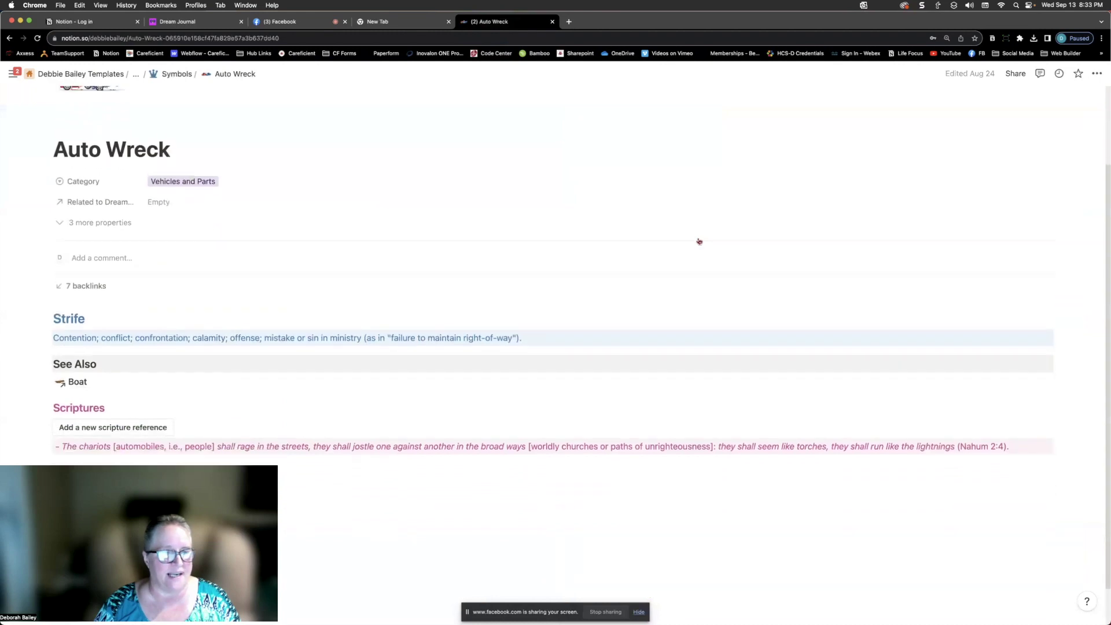
pyautogui.click(67, 218)
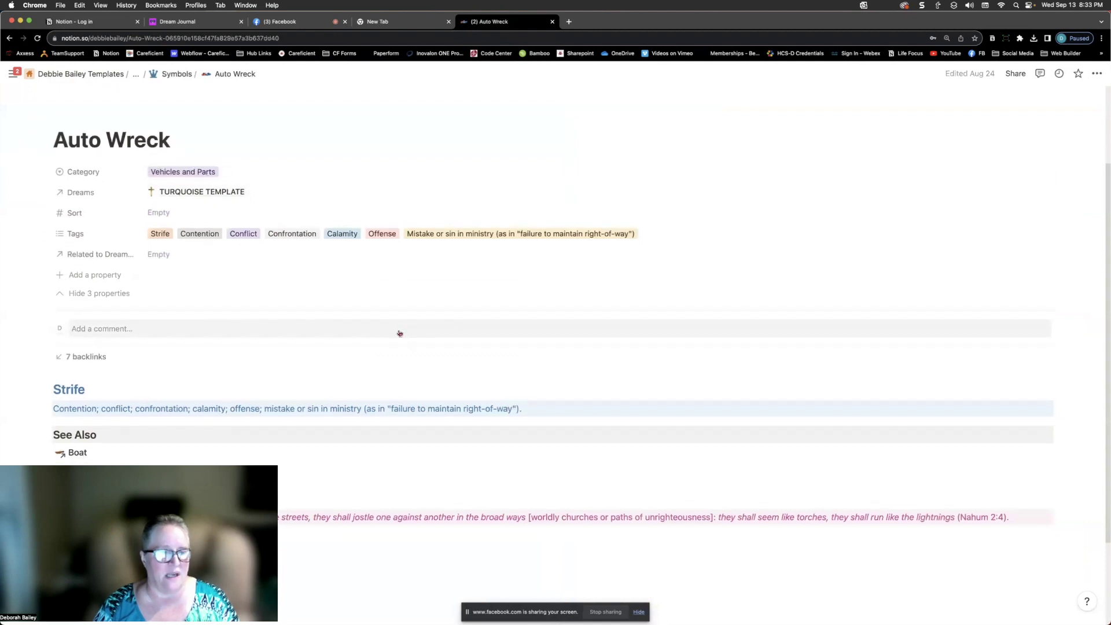
pyautogui.scroll(-3, 398, 332)
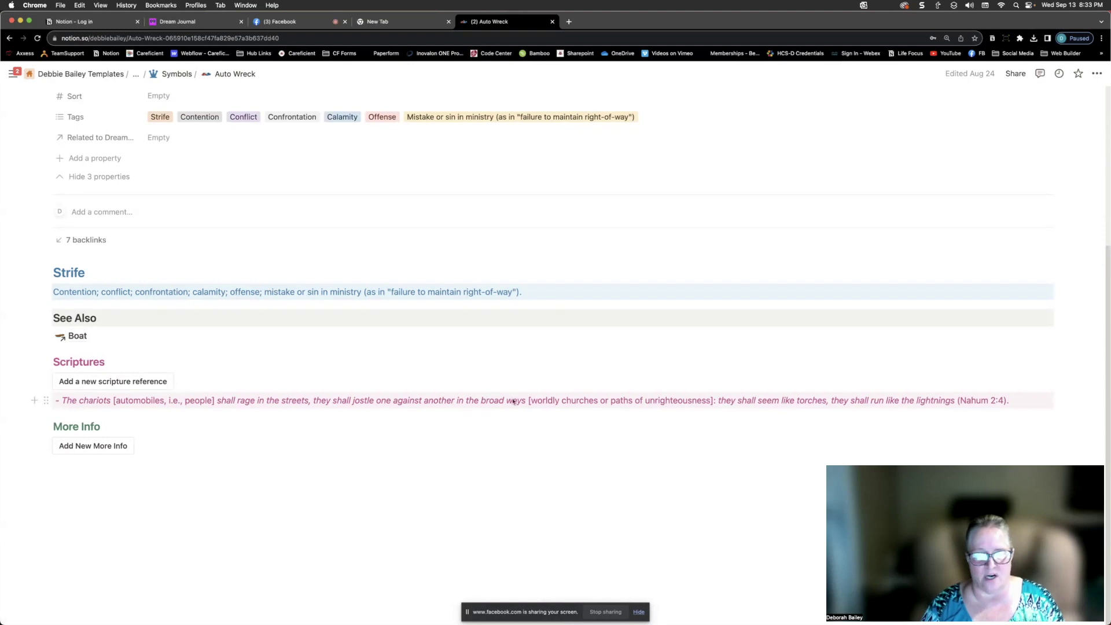
pyautogui.press('super+bracketleft')
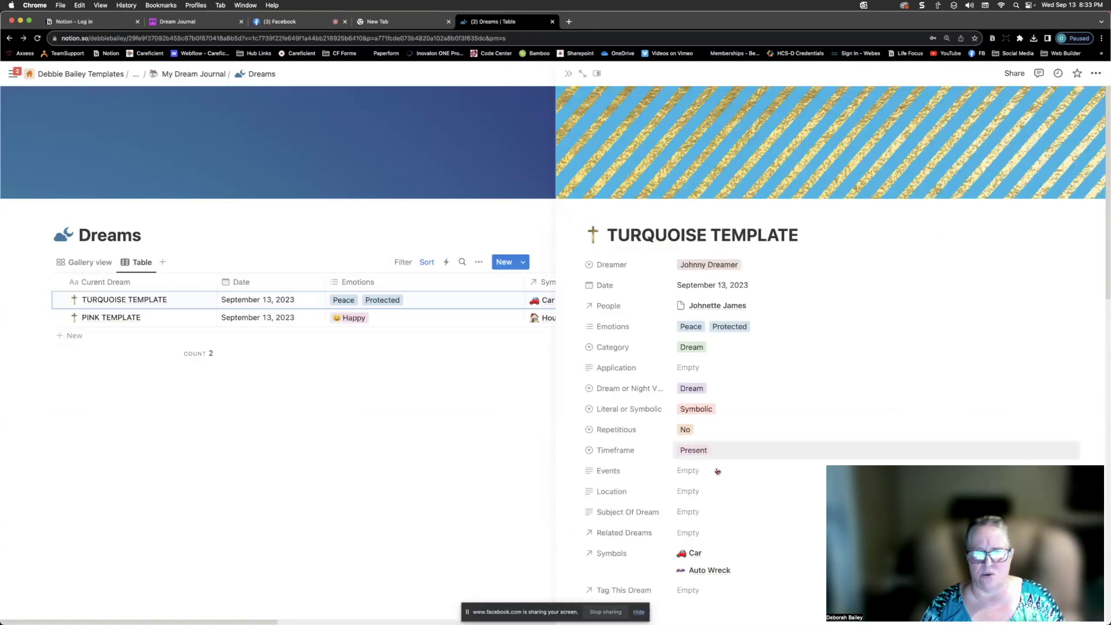
# Preview the linked Auto Wreck symbol page and close the preview
pyautogui.click(713, 570)
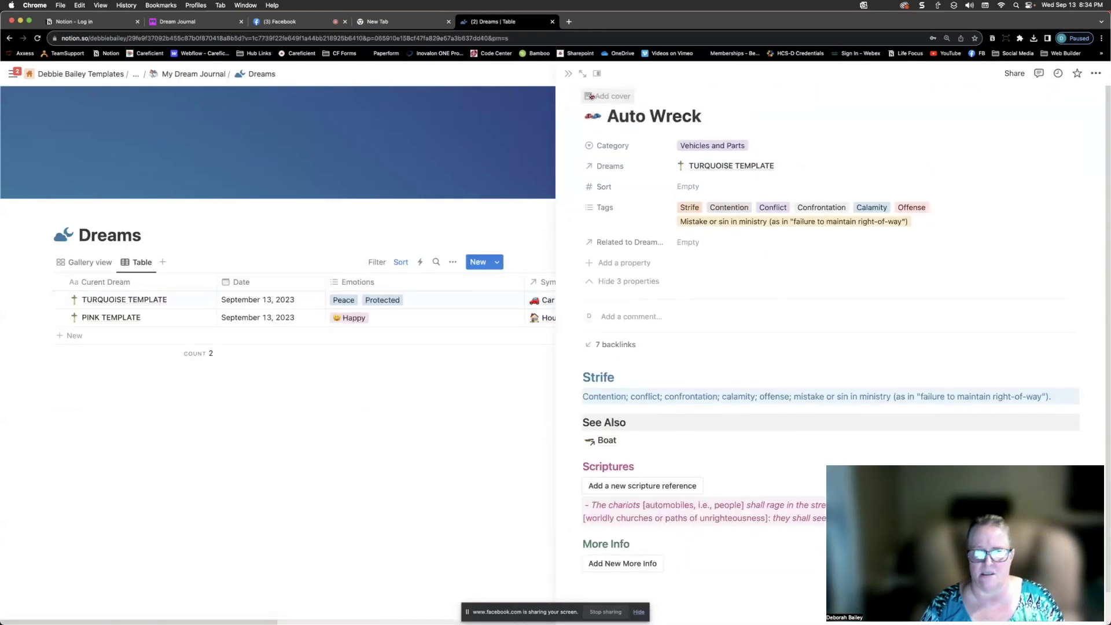
pyautogui.scroll(-1, 661, 298)
pyautogui.scroll(1, 661, 298)
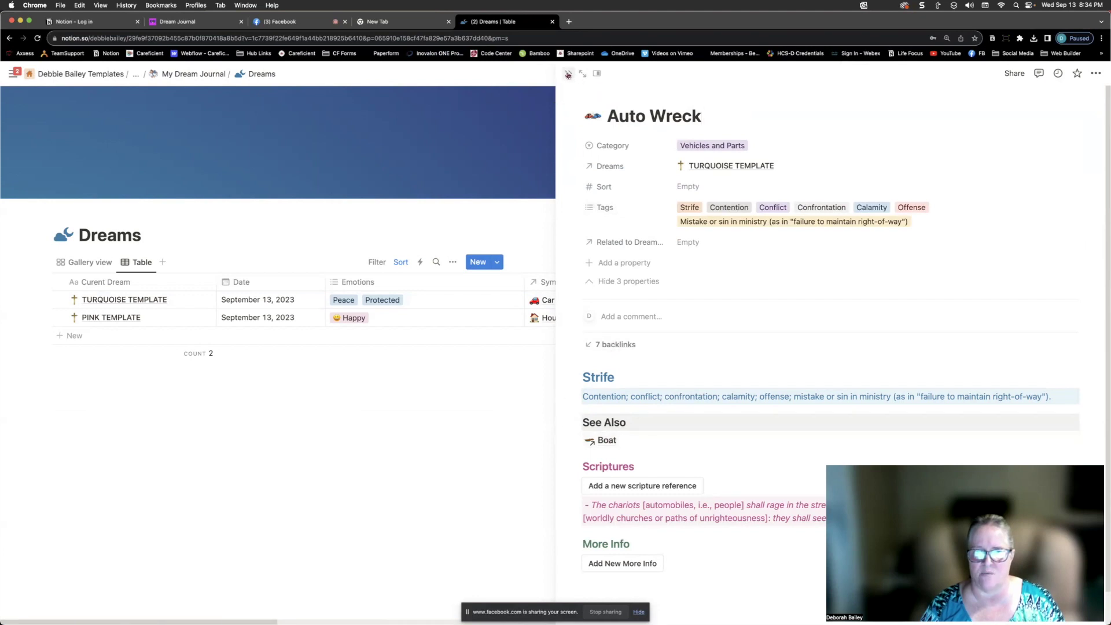
pyautogui.click(567, 74)
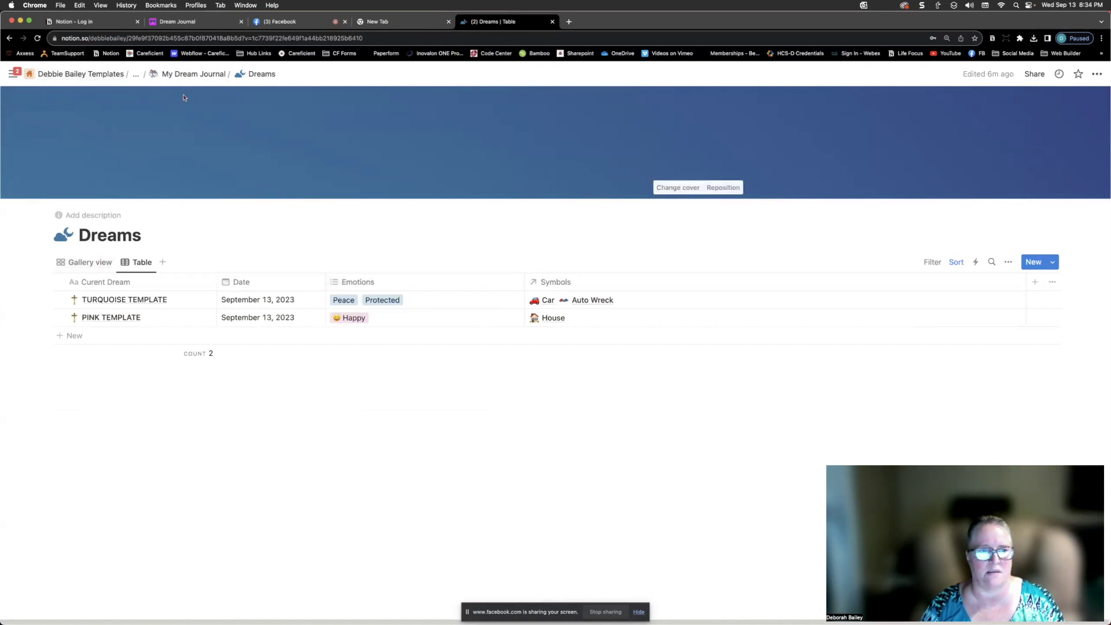
# Show Dreams as a Gallery, open the TURQUOISE TEMPLATE card, and open its Car symbol
pyautogui.click(95, 262)
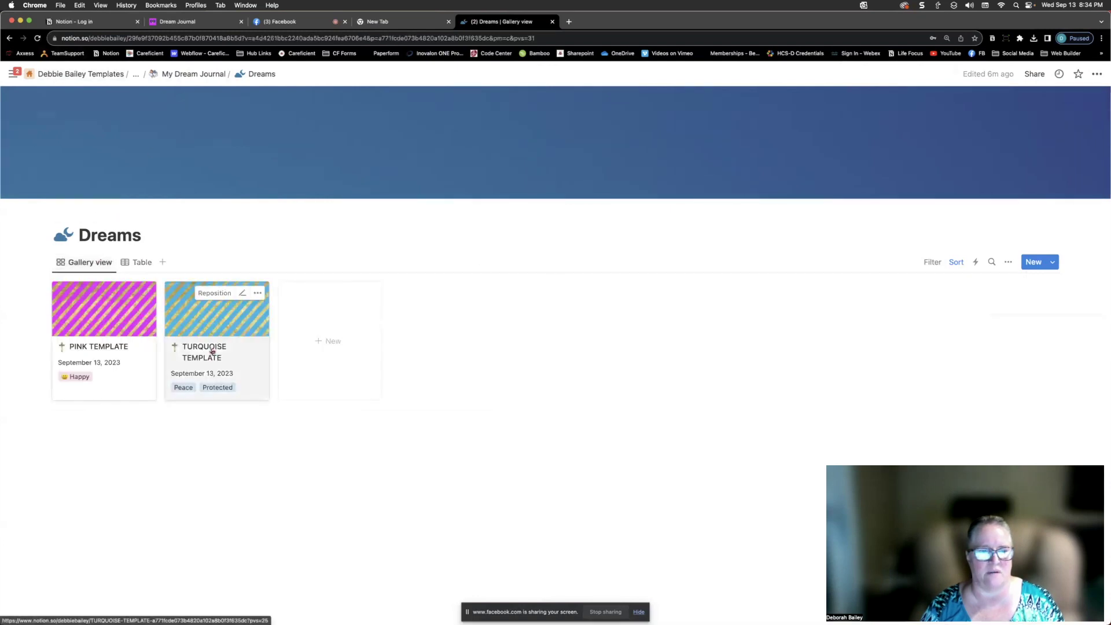
pyautogui.click(212, 351)
pyautogui.scroll(-10, 588, 364)
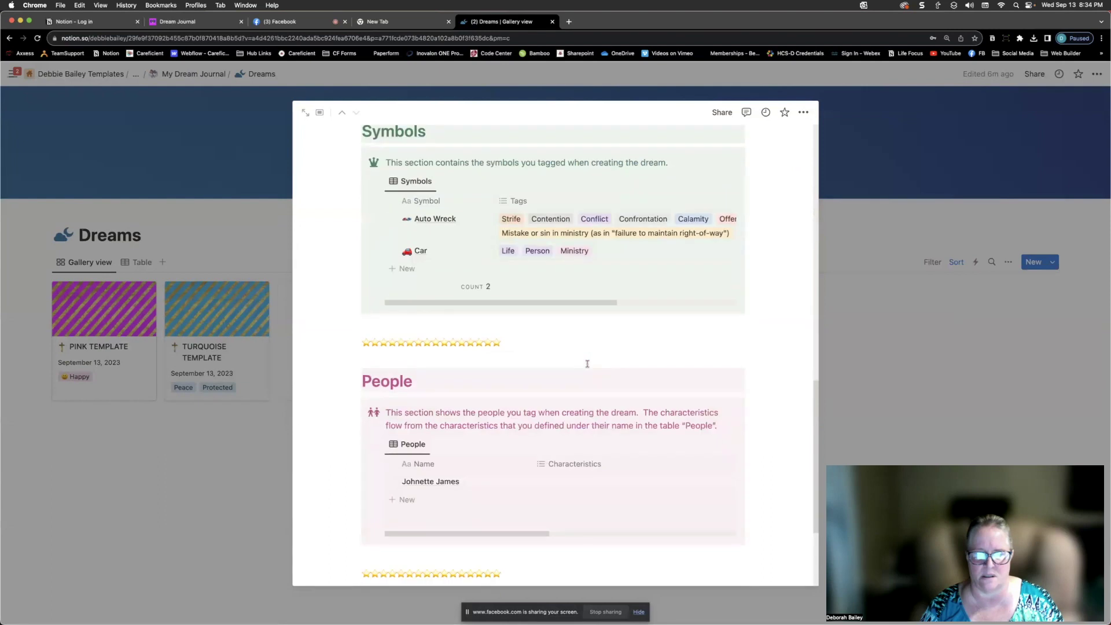
pyautogui.click(477, 251)
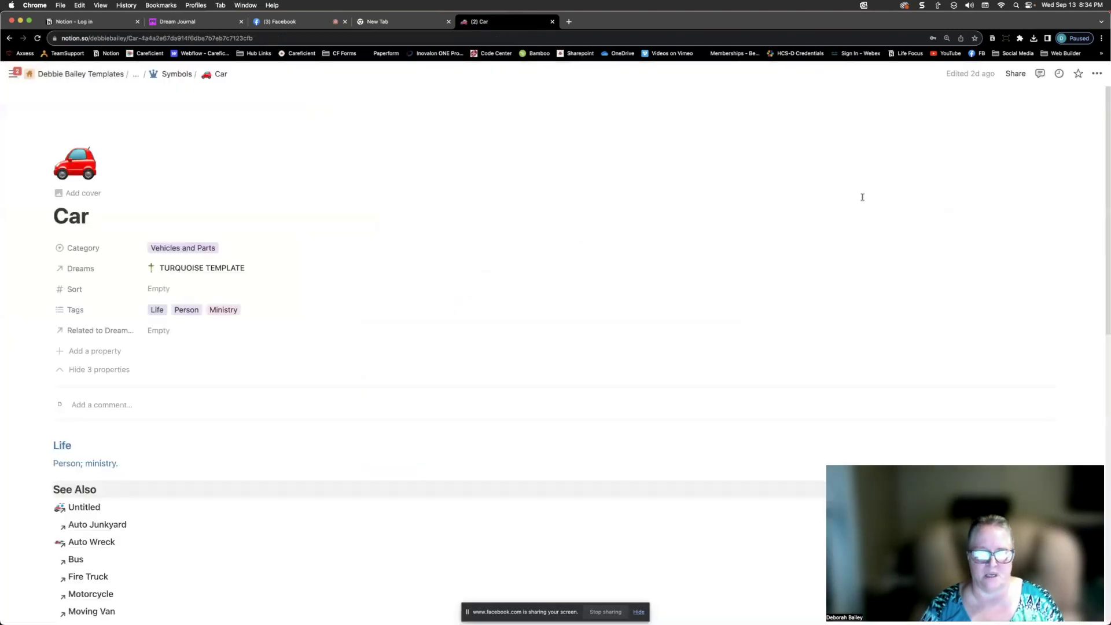
# Review the Car page's tags, related symbols, scriptures and interpretations, then return to the Dreams gallery
pyautogui.scroll(-2, 862, 198)
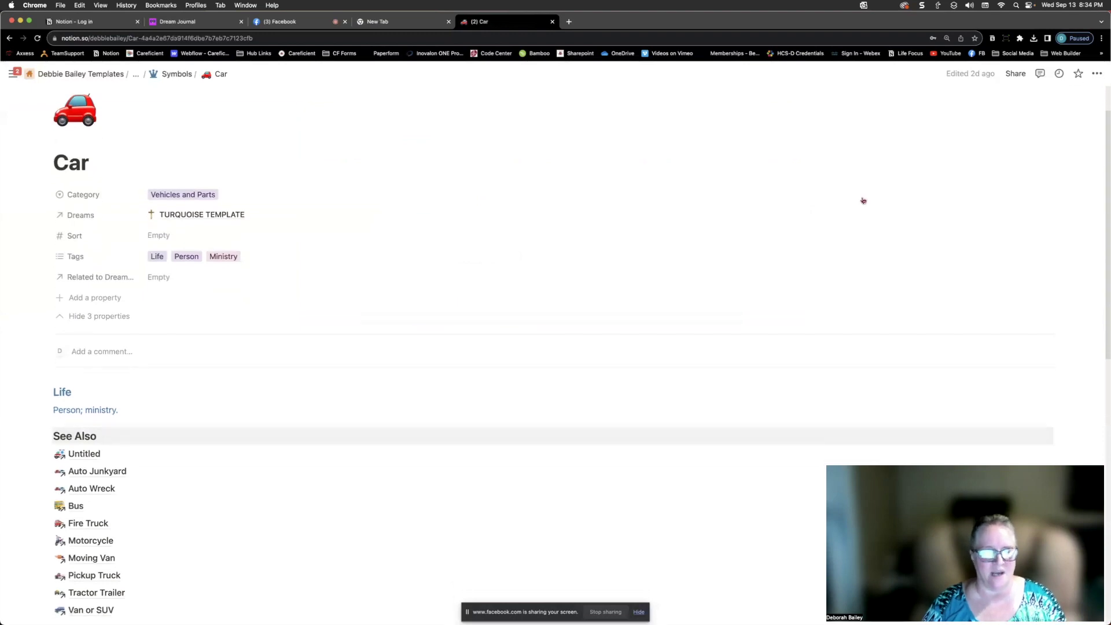
pyautogui.scroll(-3, 863, 201)
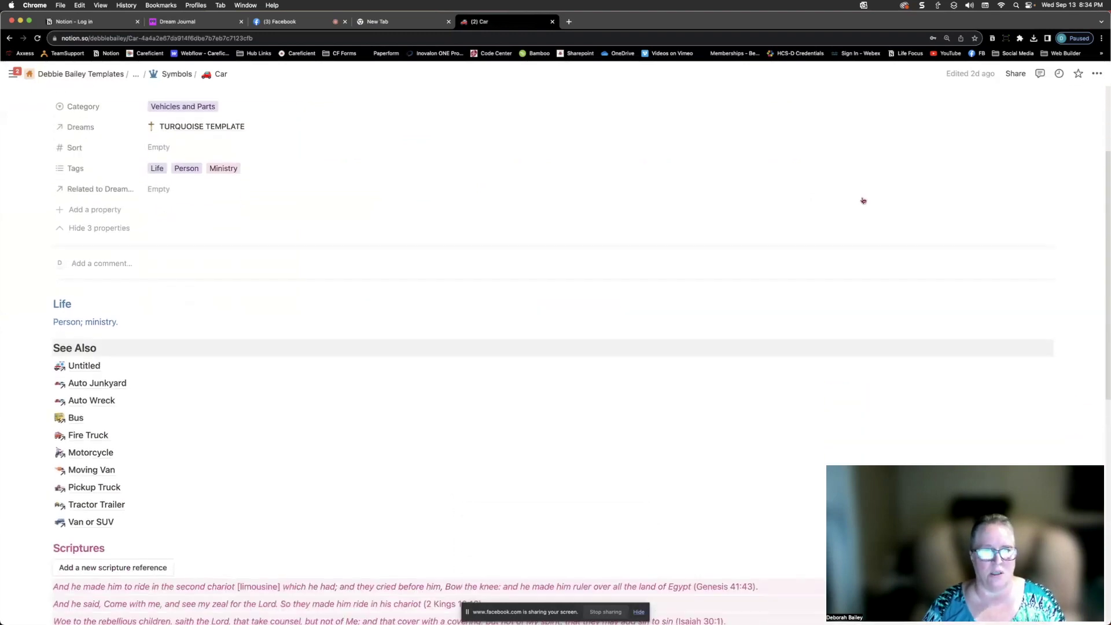
pyautogui.scroll(1, 351, 145)
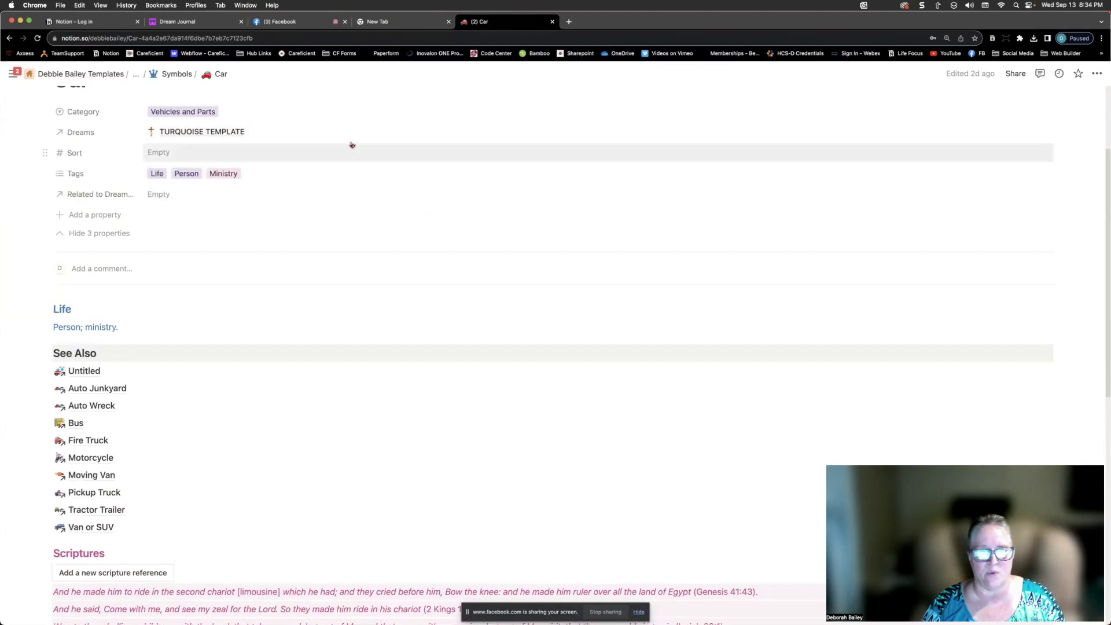
pyautogui.scroll(-5, 350, 144)
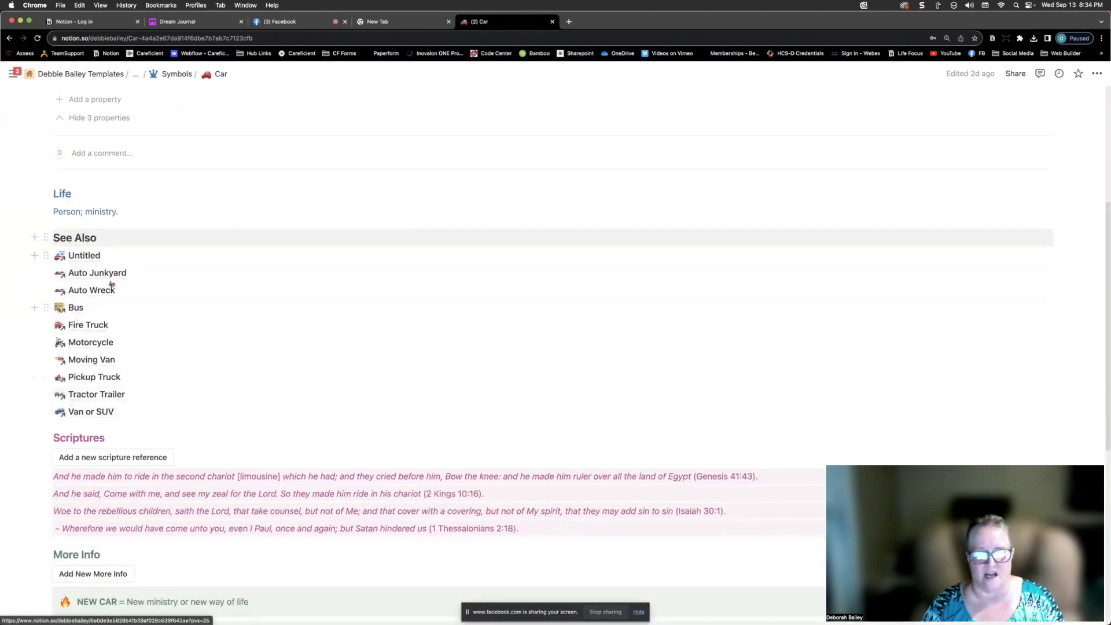
pyautogui.scroll(-8, 349, 411)
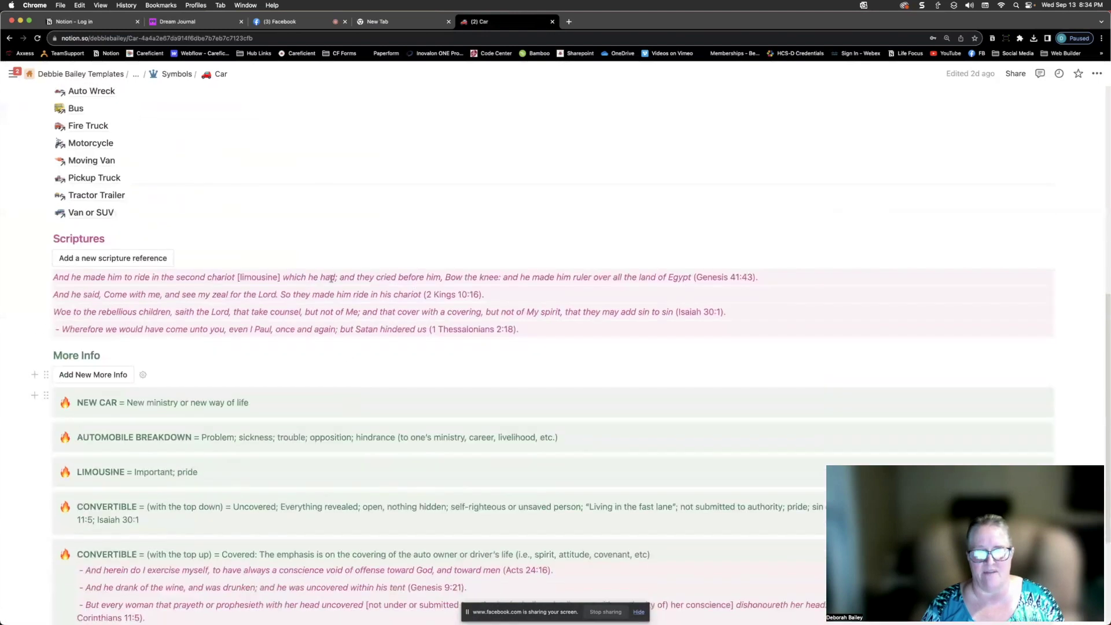
pyautogui.scroll(-7, 330, 316)
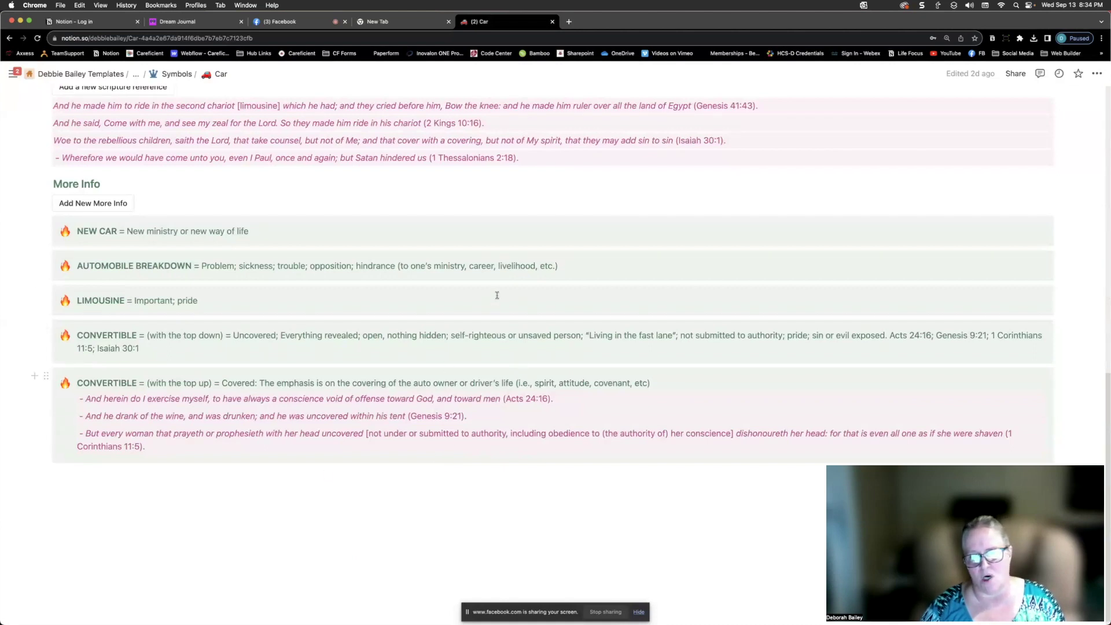
pyautogui.scroll(10, 497, 295)
pyautogui.scroll(4, 498, 299)
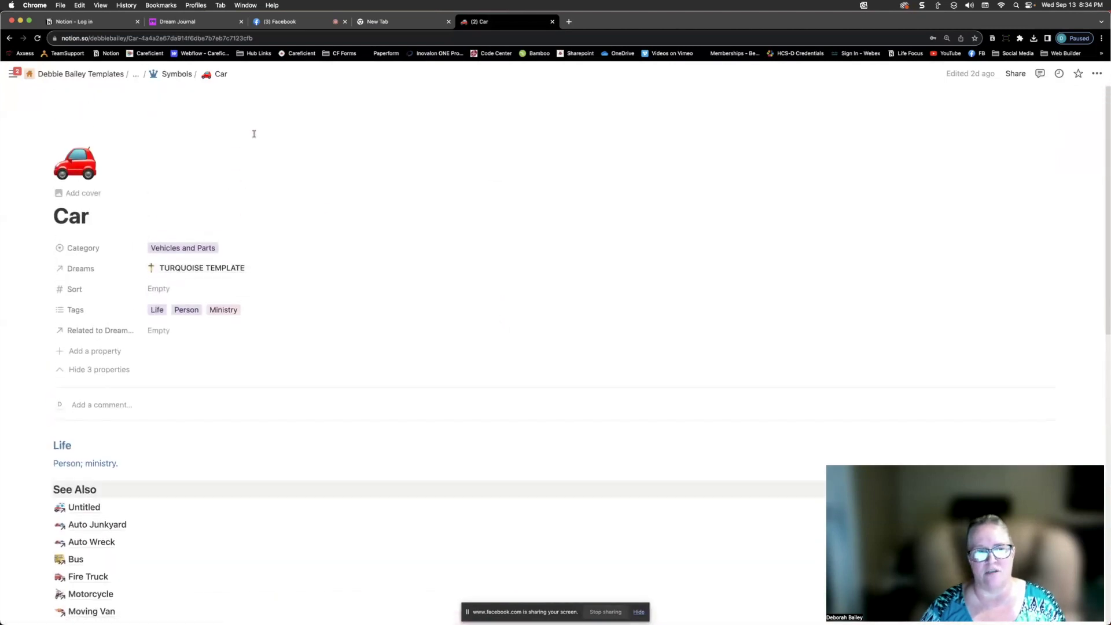
pyautogui.click(10, 37)
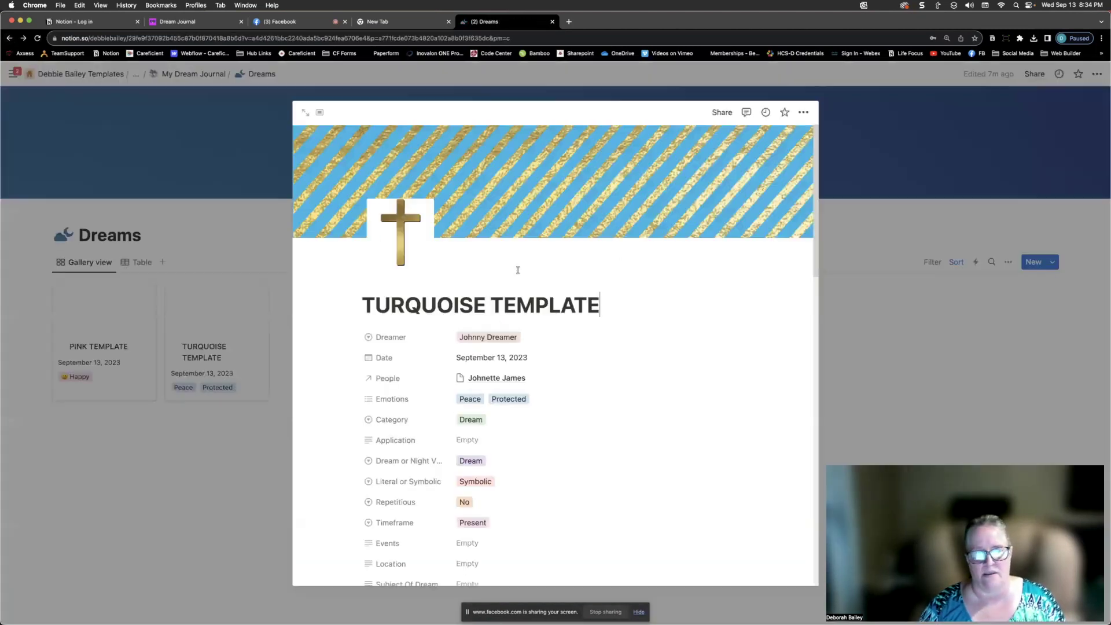
# Scroll the TURQUOISE TEMPLATE peek page down to its People section
pyautogui.scroll(-10, 671, 397)
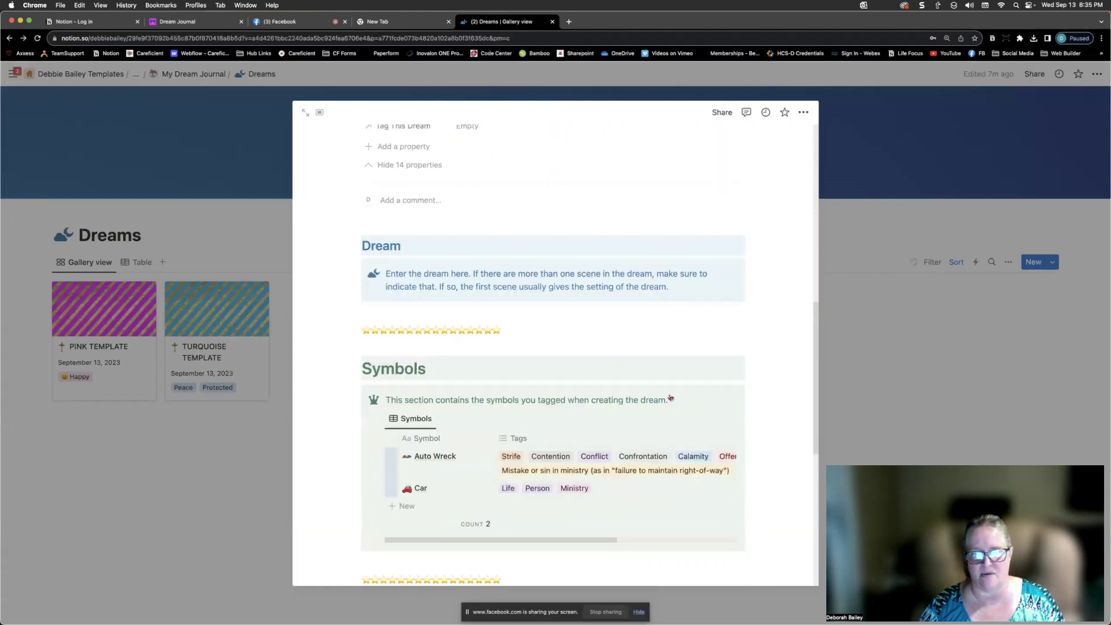
pyautogui.scroll(3, 341, 149)
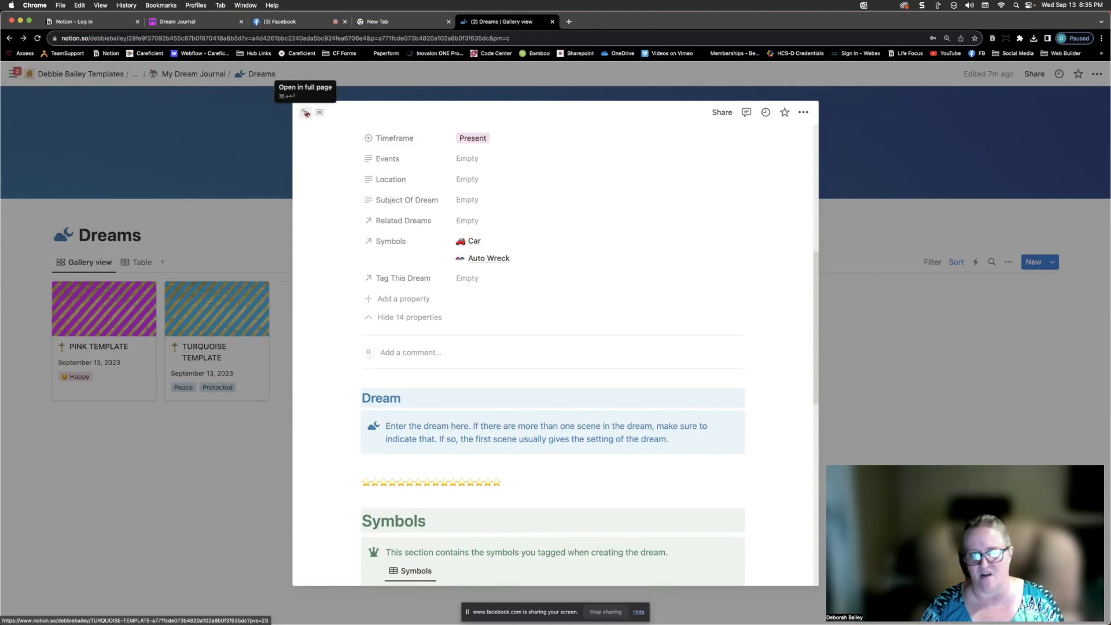
pyautogui.scroll(-6, 509, 336)
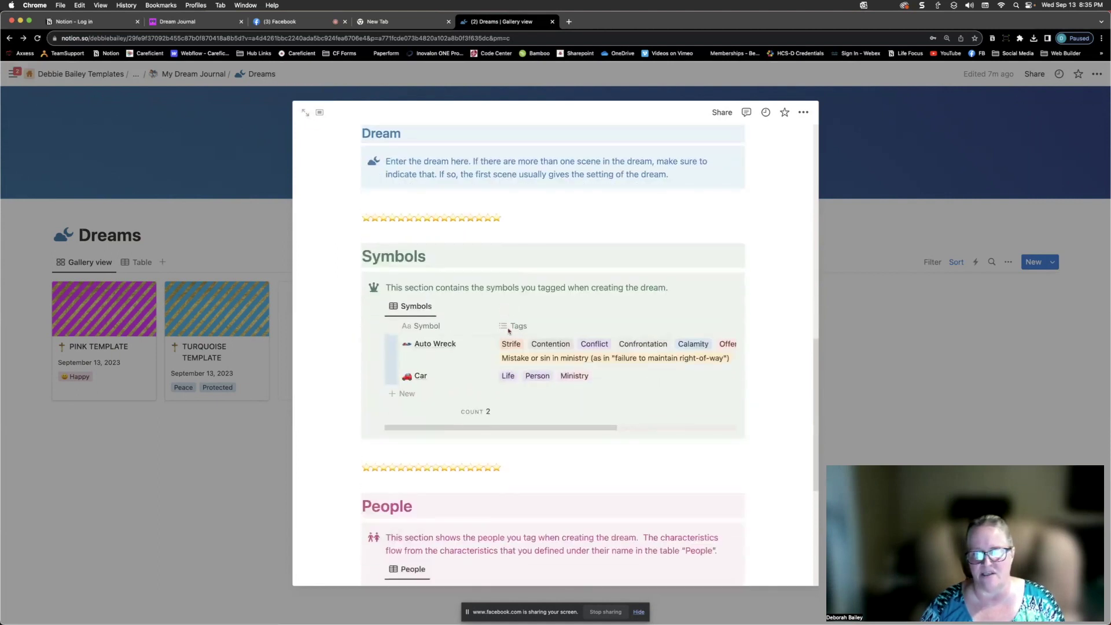
pyautogui.scroll(-4, 509, 330)
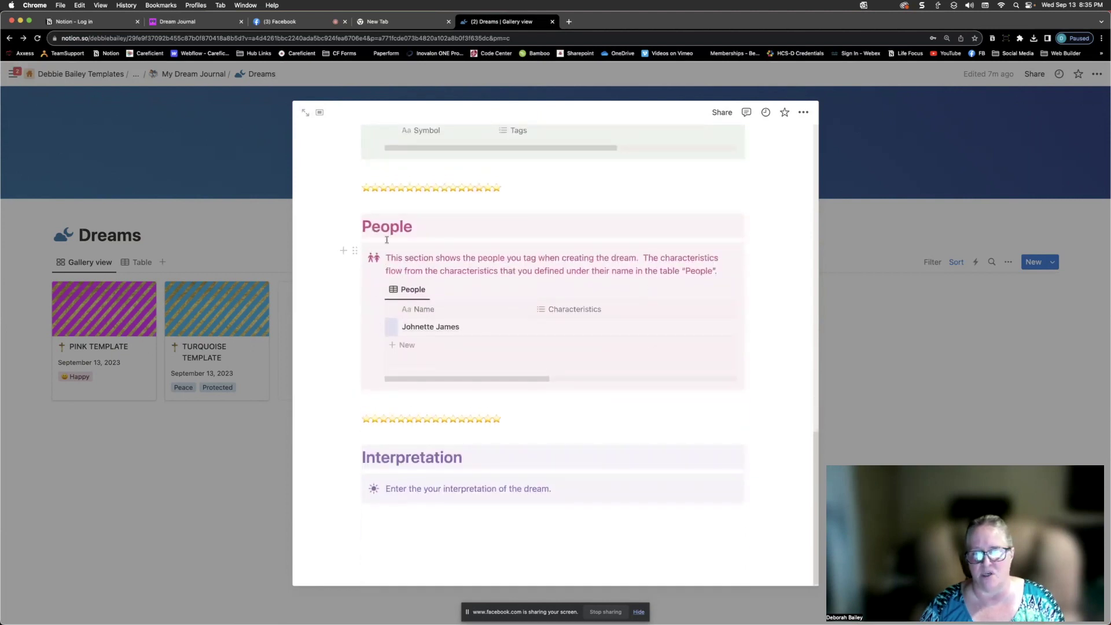
# Give the dream's linked person the Creative characteristic in the People table
pyautogui.click(552, 328)
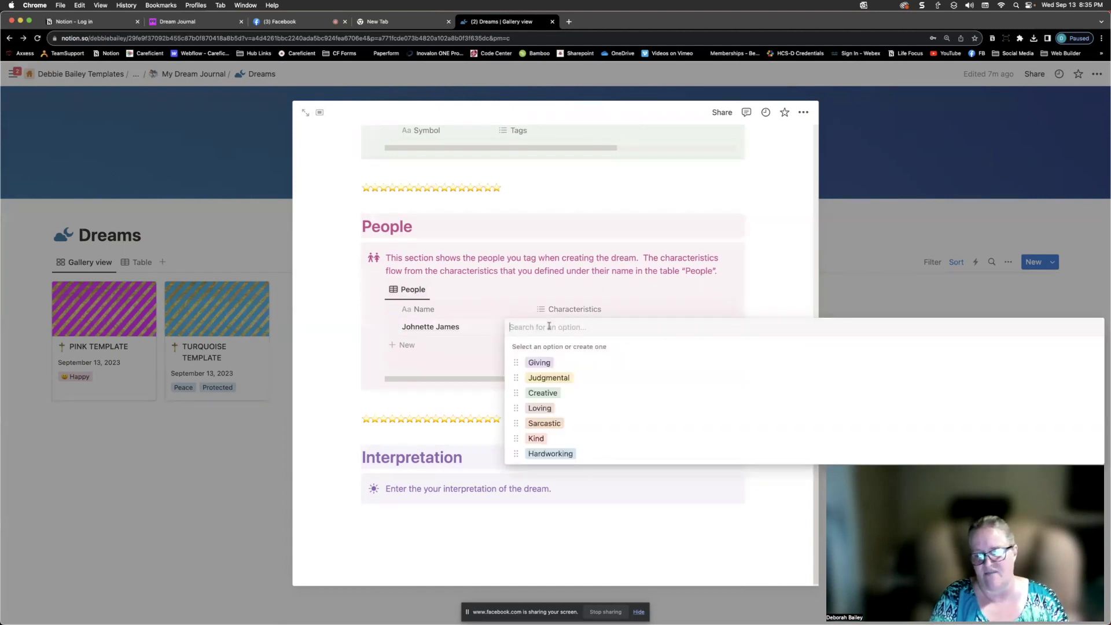
pyautogui.write('Creatvie')
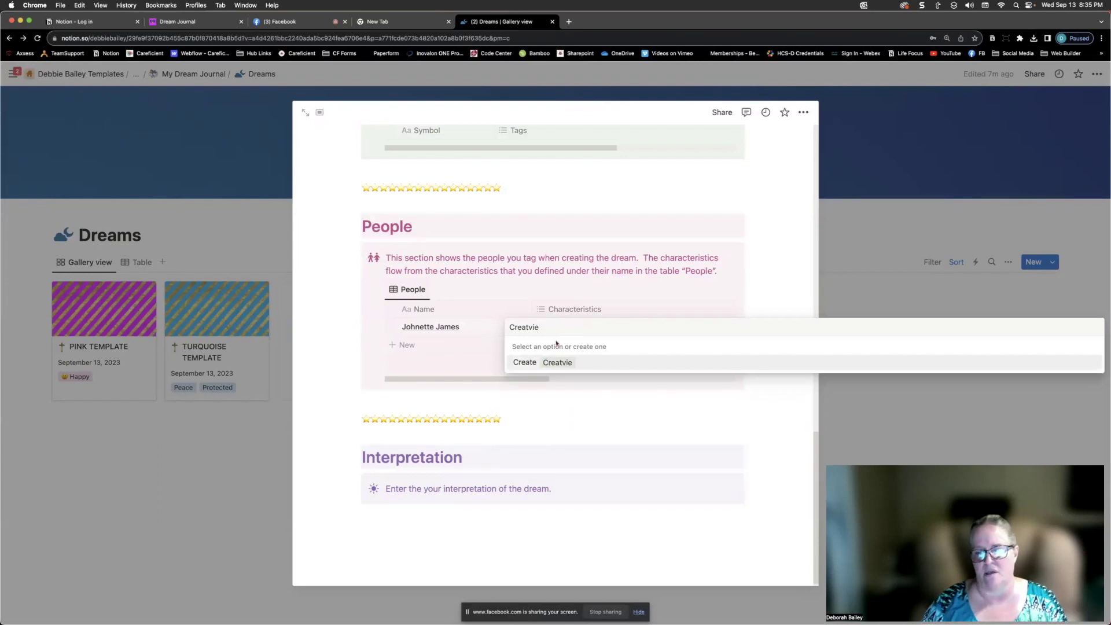
pyautogui.press('BackSpace')
pyautogui.press('BackSpace')
pyautogui.press('BackSpace')
pyautogui.write('ive')
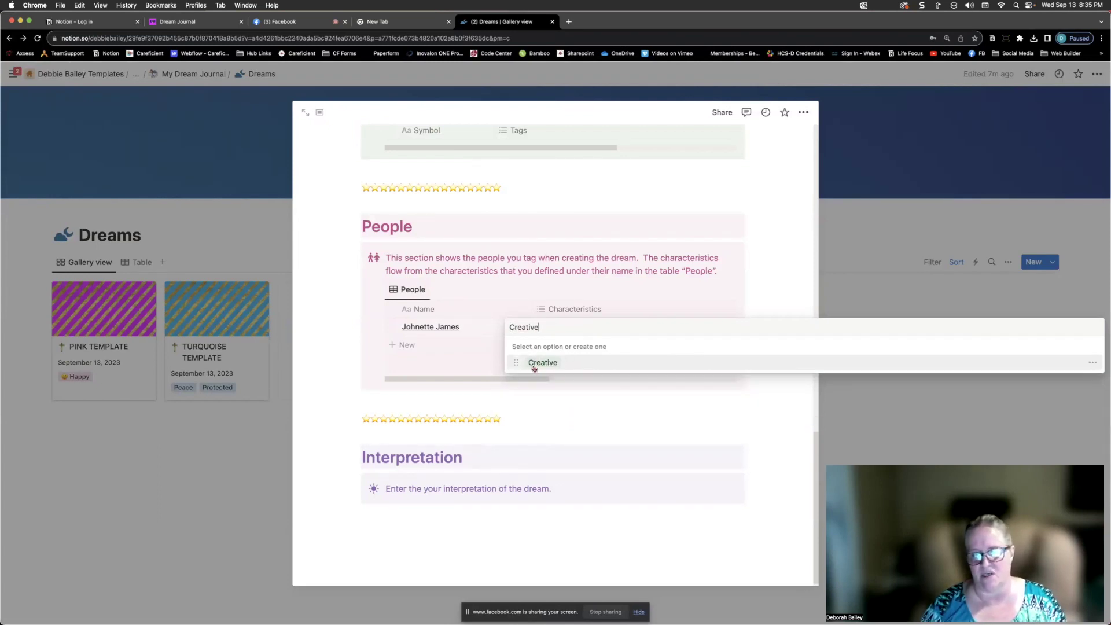
pyautogui.click(534, 364)
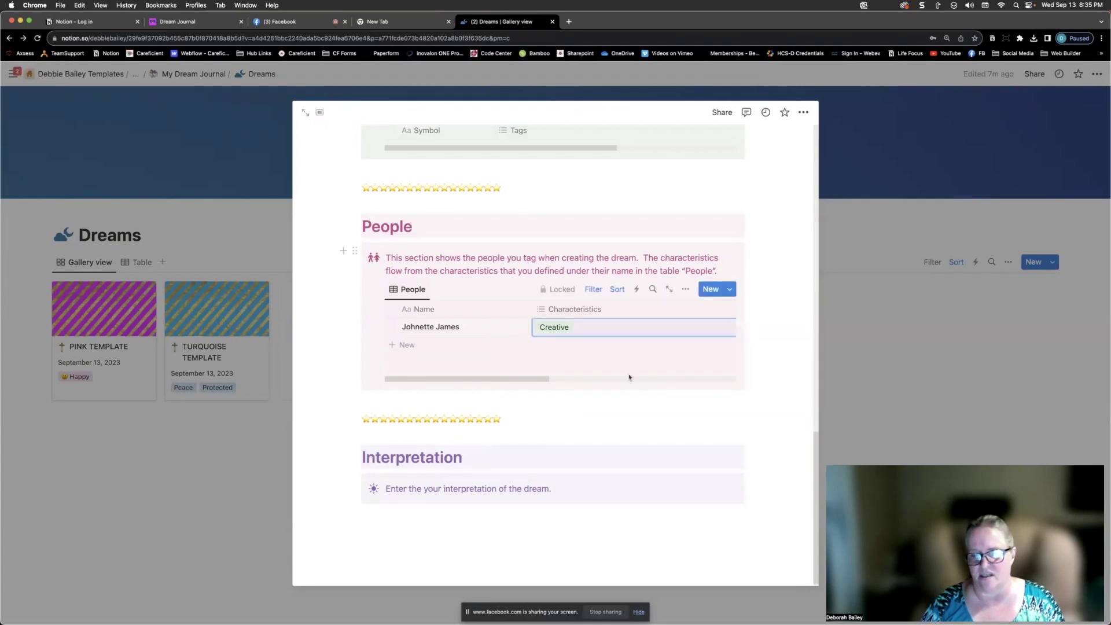
pyautogui.click(461, 488)
pyautogui.moveTo(382, 488)
pyautogui.mouseDown()
pyautogui.moveTo(781, 501)
pyautogui.moveTo(379, 488)
pyautogui.mouseUp()
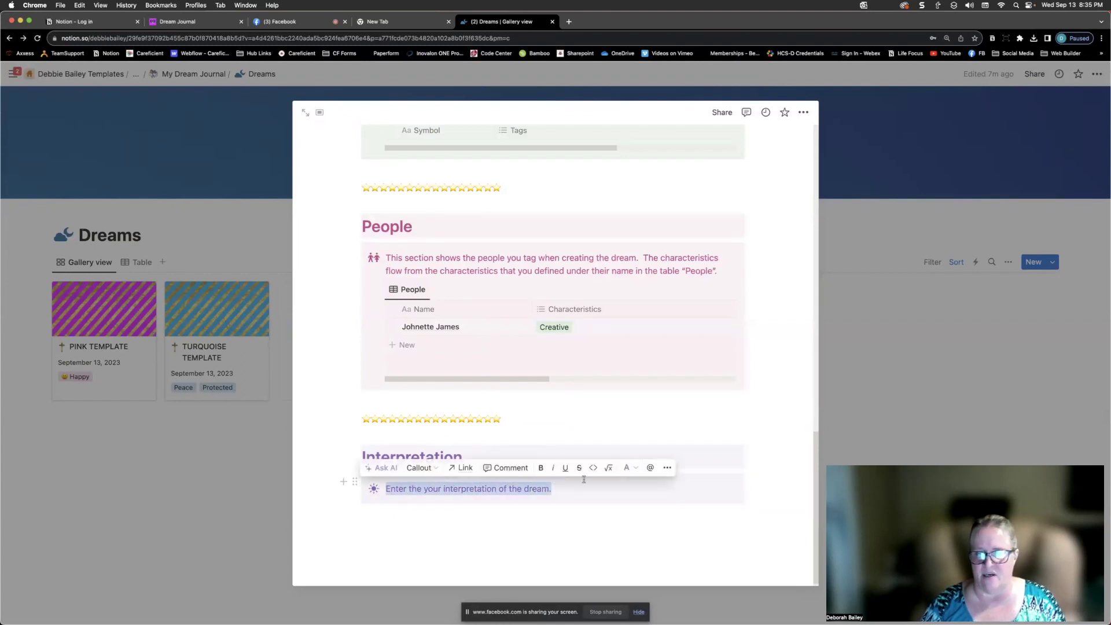
# Open the dream as a full page and navigate via the breadcrumb to My Dream Journal
pyautogui.click(306, 113)
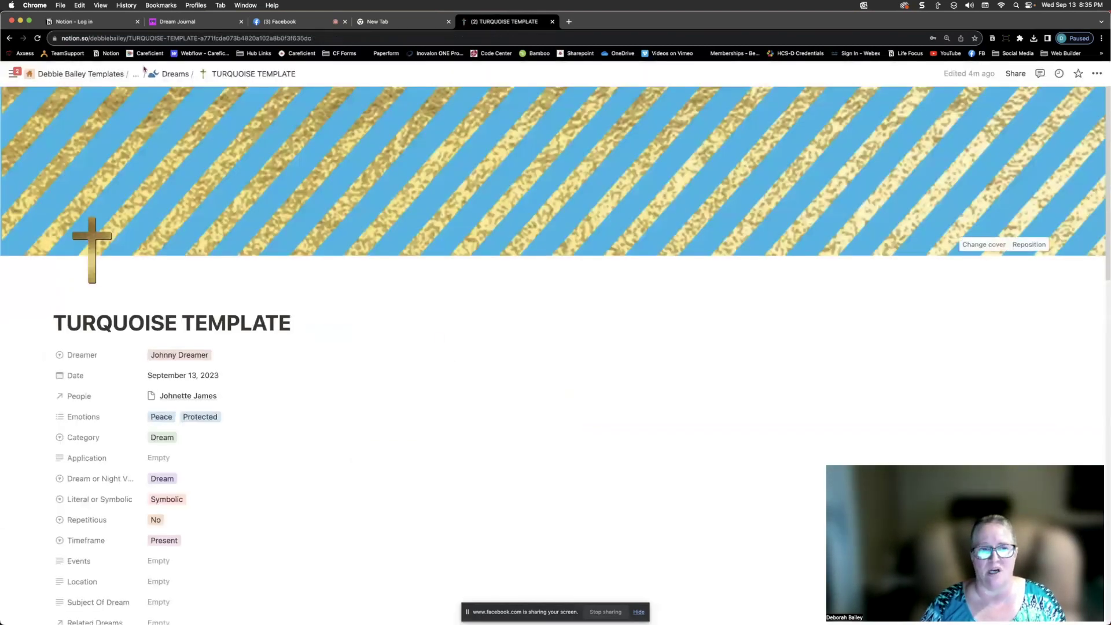
pyautogui.click(137, 76)
pyautogui.click(130, 107)
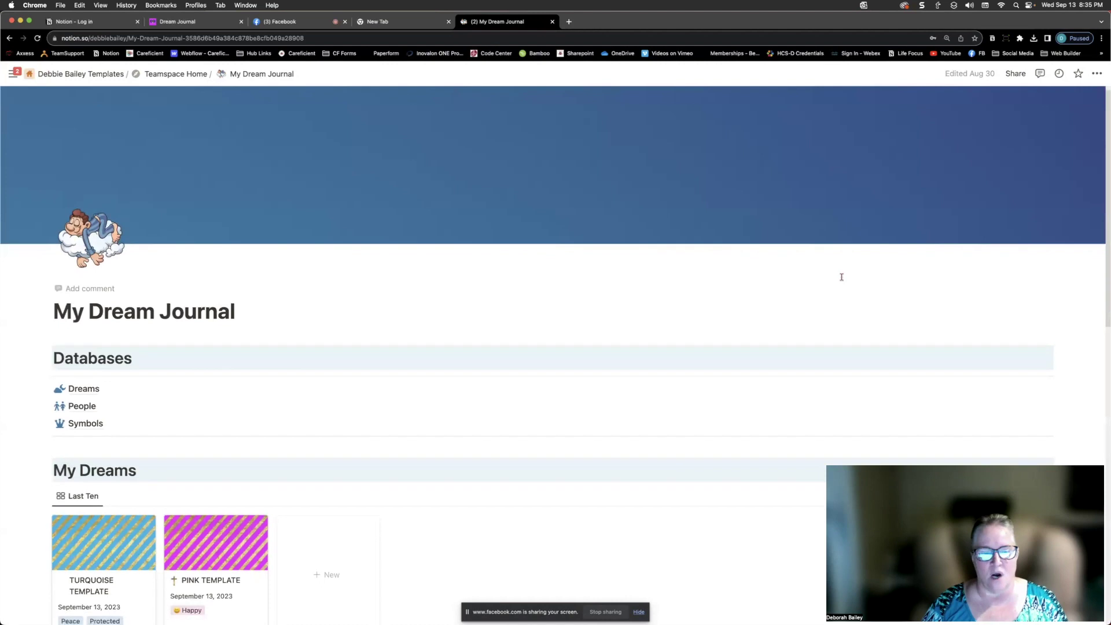
# Scroll to Databases on My Dream Journal and open People
pyautogui.scroll(-3, 841, 277)
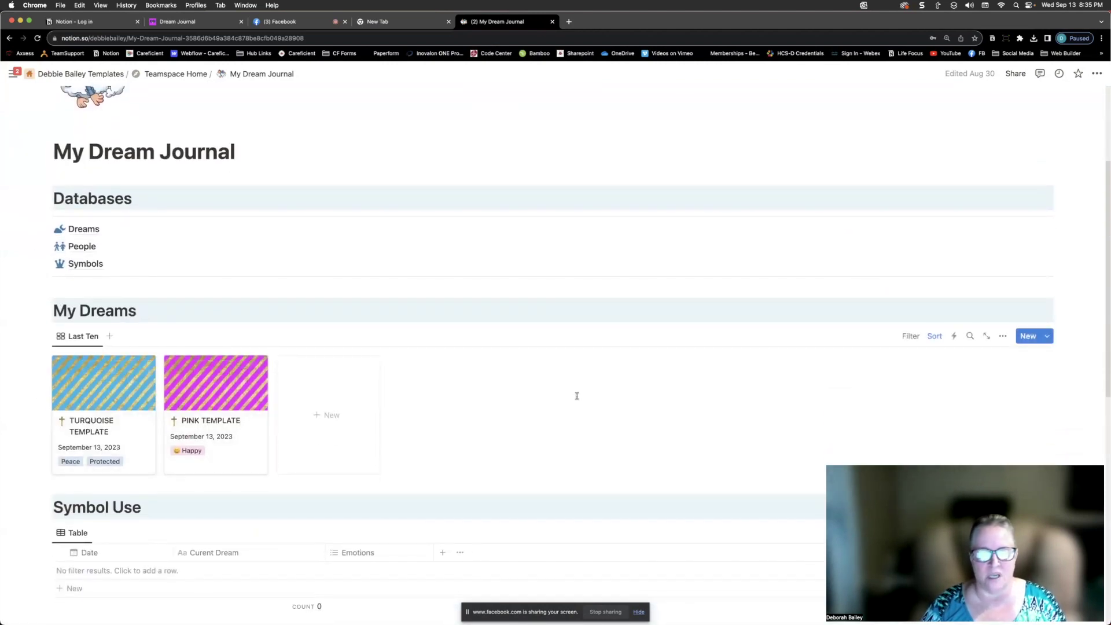
pyautogui.click(82, 247)
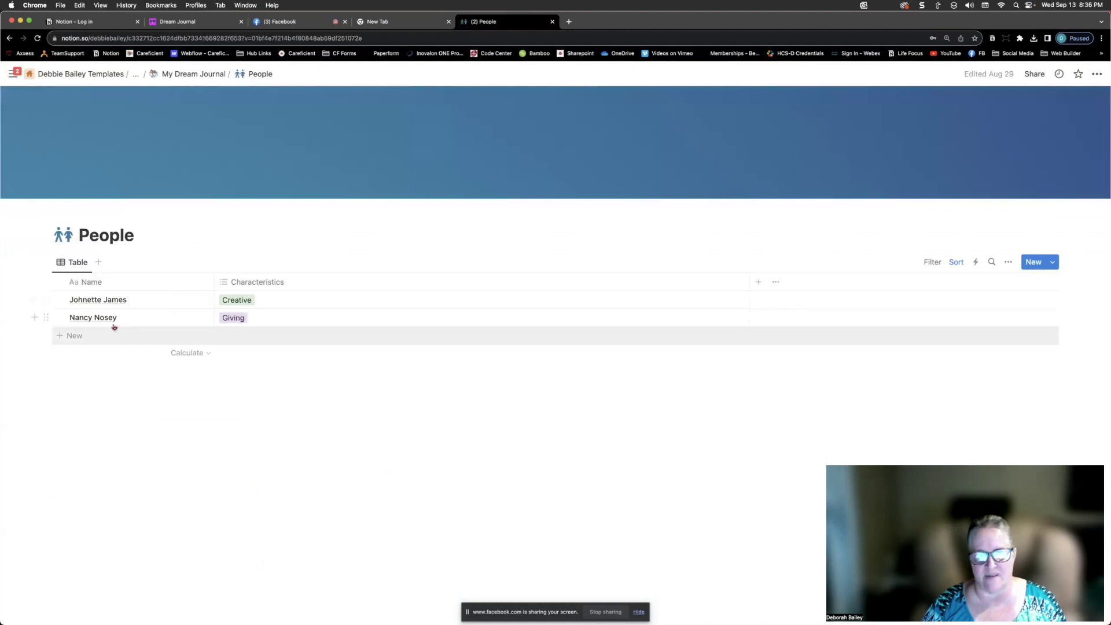
# Add a new person with the Sarcastic characteristic, then return to My Dream Journal
pyautogui.click(81, 337)
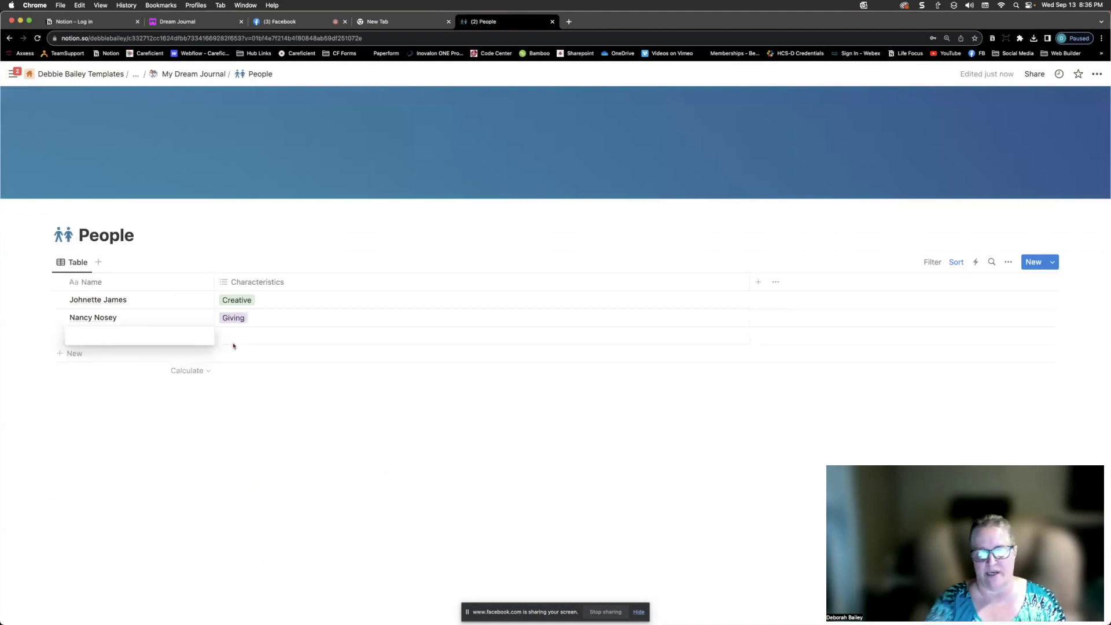
pyautogui.write('John Doe')
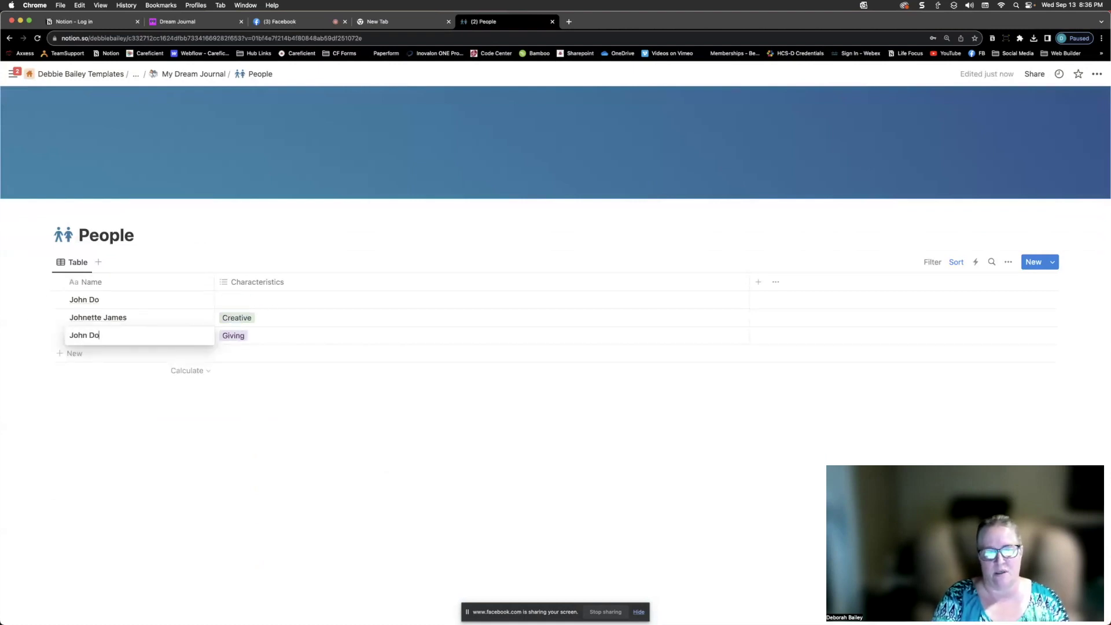
pyautogui.click(235, 301)
pyautogui.click(222, 300)
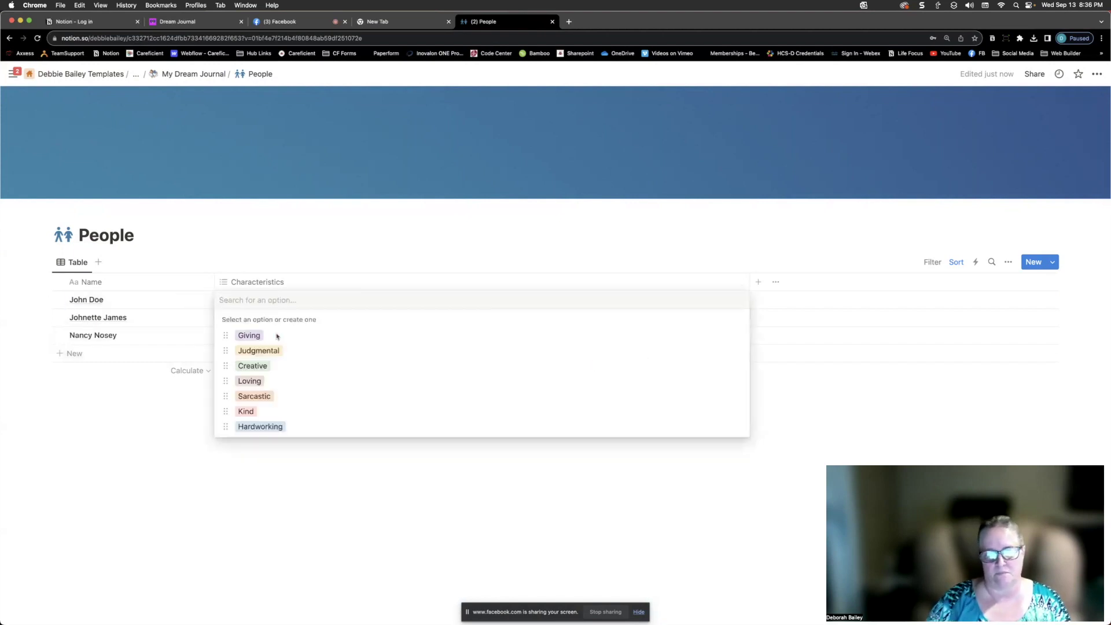
pyautogui.click(274, 399)
pyautogui.click(394, 256)
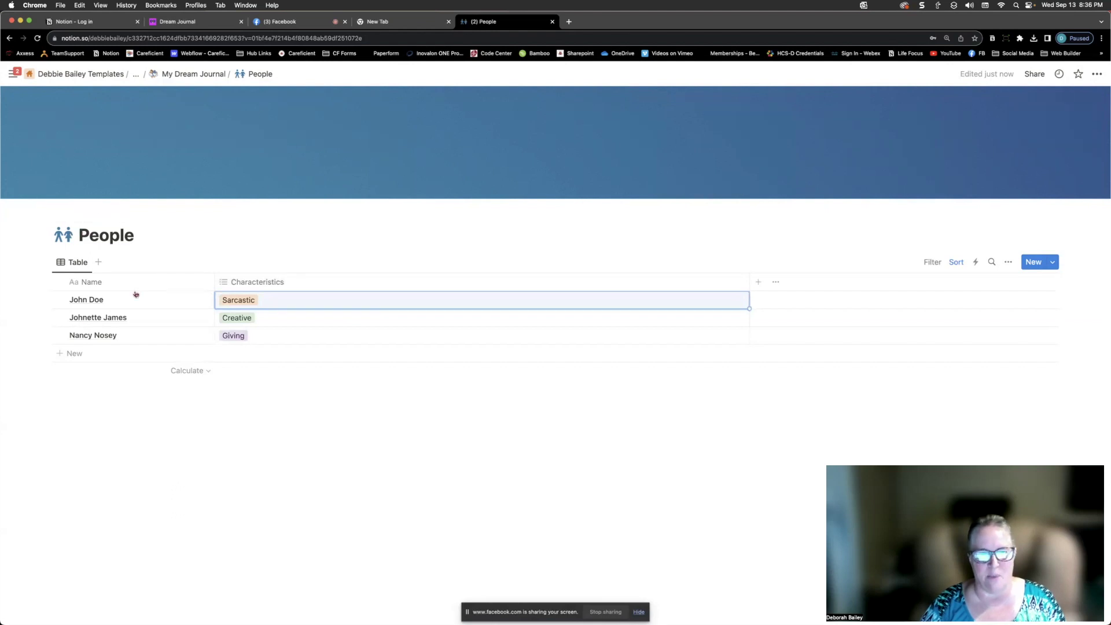
pyautogui.click(193, 73)
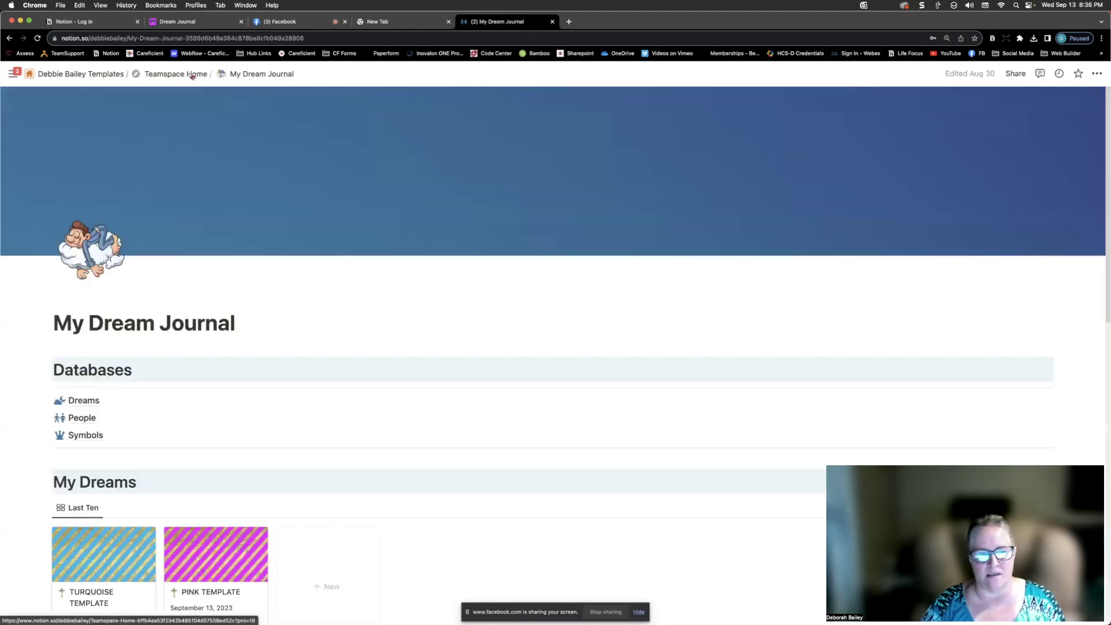
# Open Symbols, show all 779 in the All table, then the Animals / Birds / Fish / Insects view
pyautogui.click(83, 437)
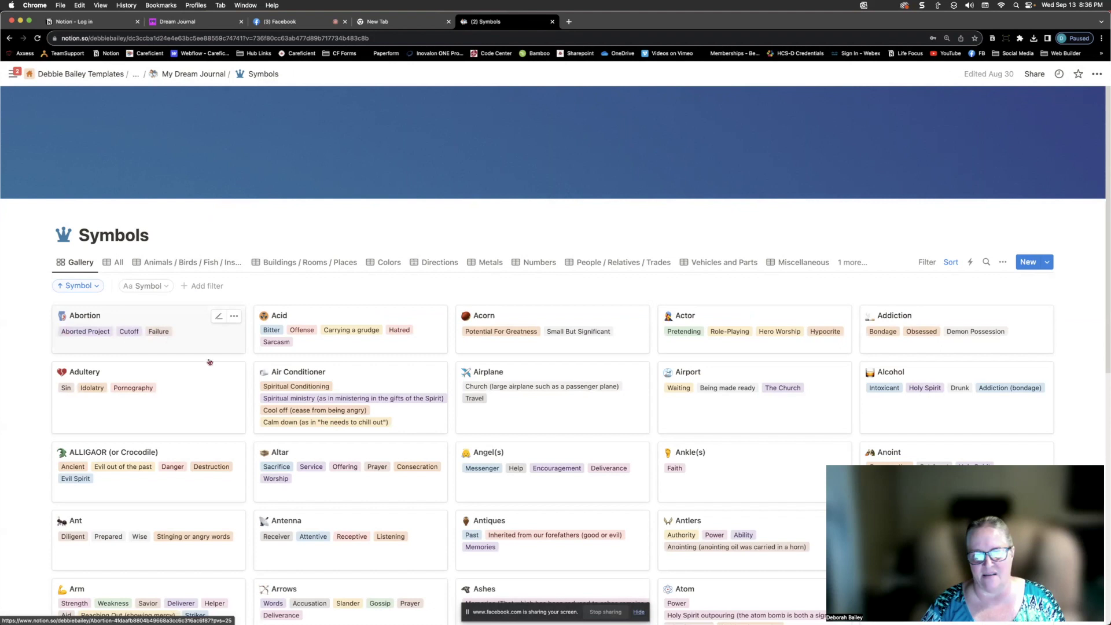
pyautogui.scroll(-1, 279, 406)
pyautogui.scroll(-5, 278, 406)
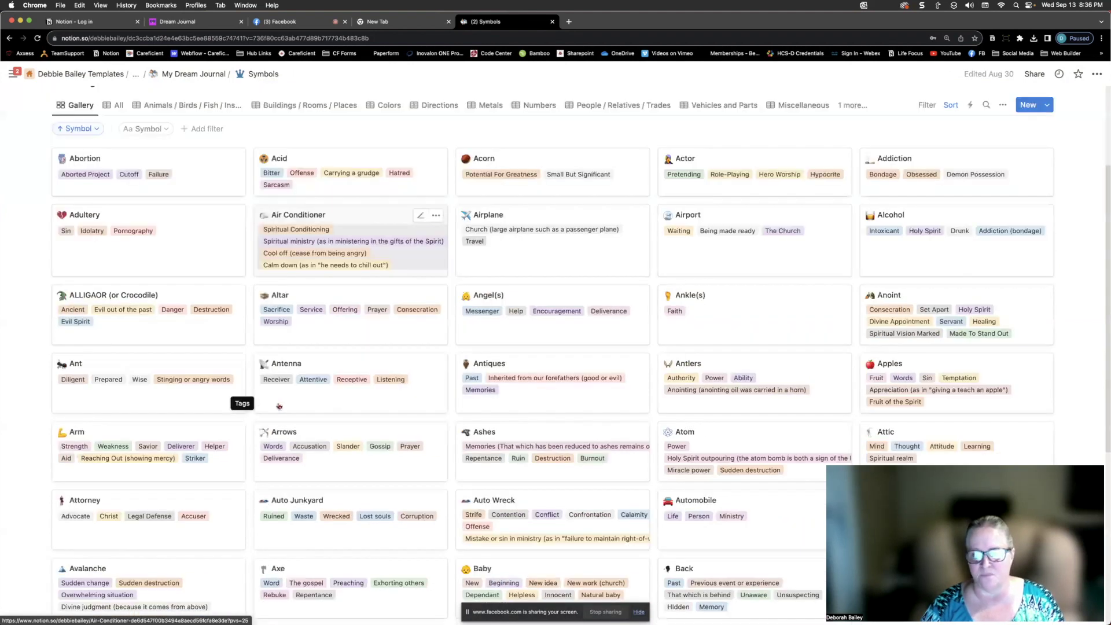
pyautogui.scroll(2, 279, 406)
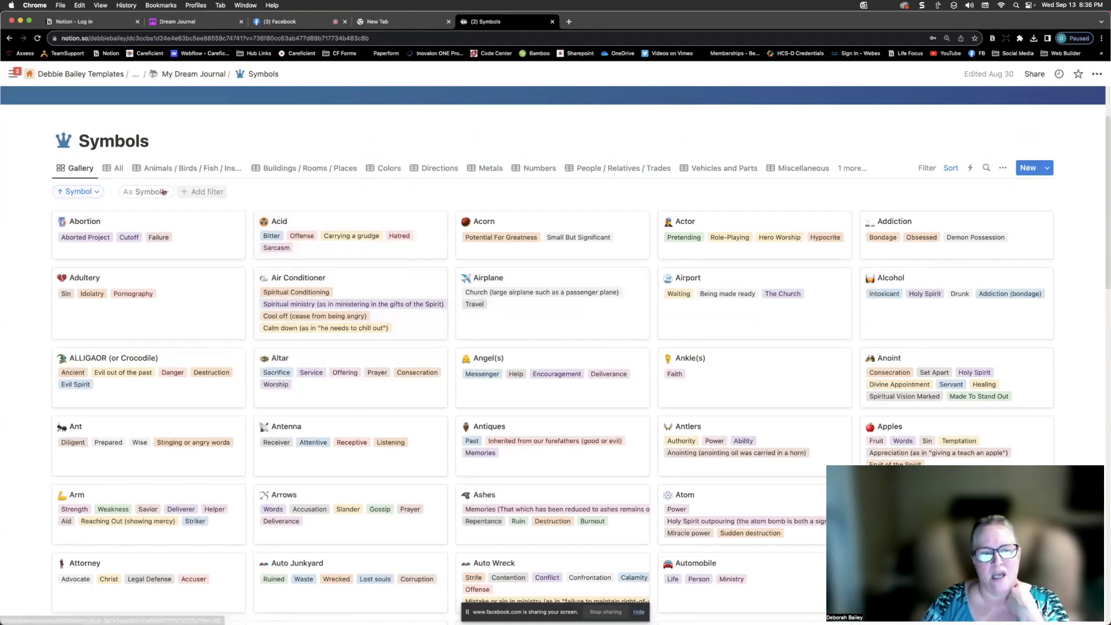
pyautogui.click(113, 169)
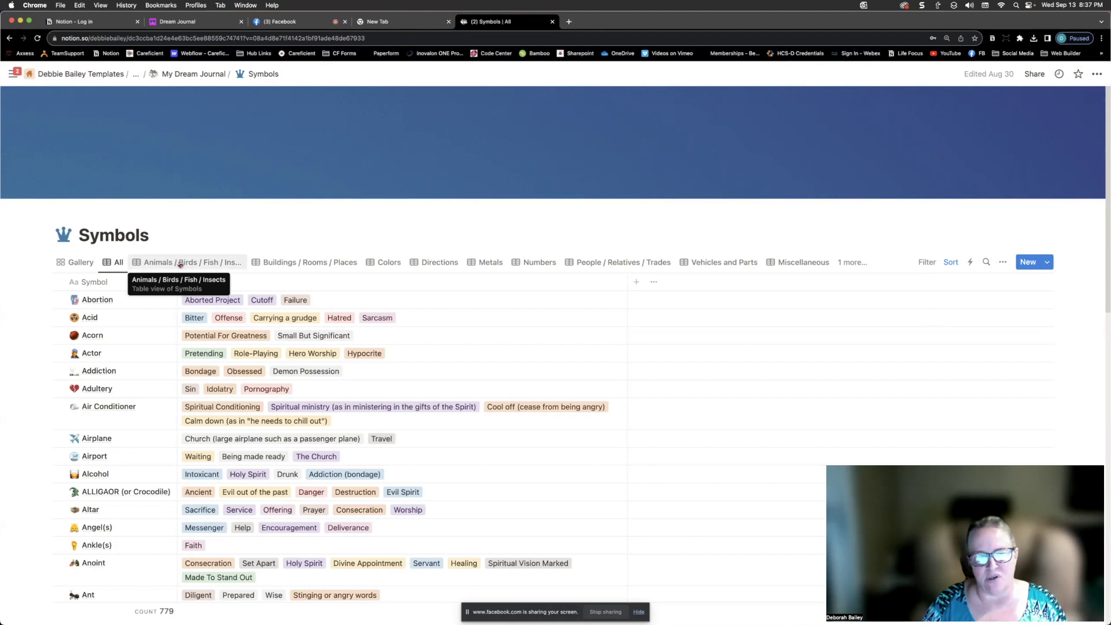
pyautogui.click(169, 263)
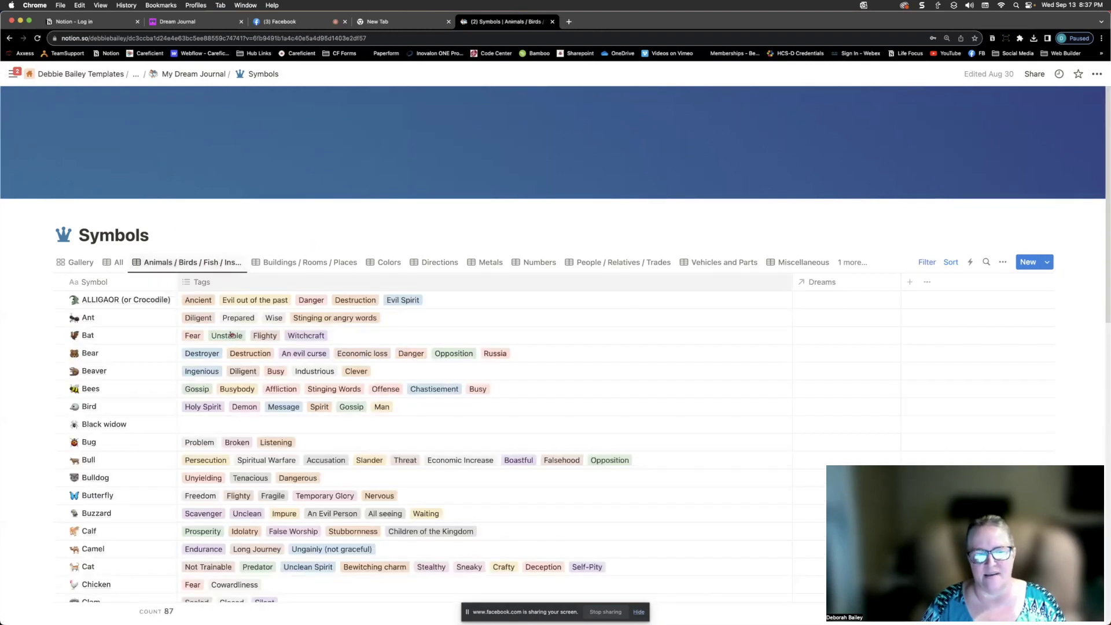
# Scroll the symbols, then view the Buildings / Rooms / Places, Colors and Directions categories
pyautogui.scroll(-1, 272, 405)
pyautogui.scroll(-12, 275, 420)
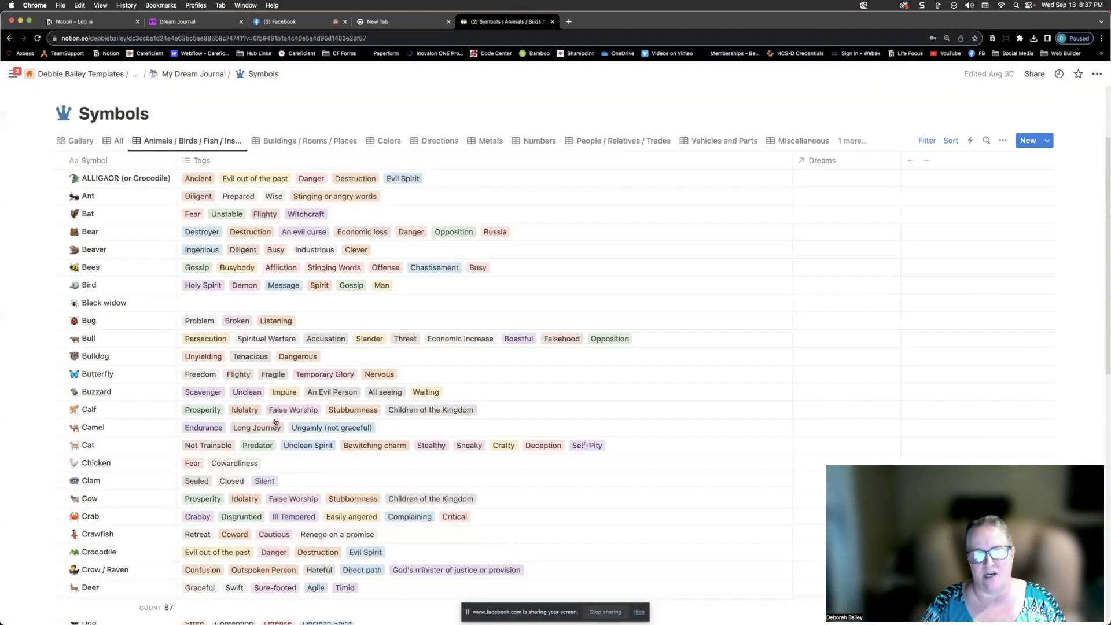
pyautogui.scroll(-3, 275, 421)
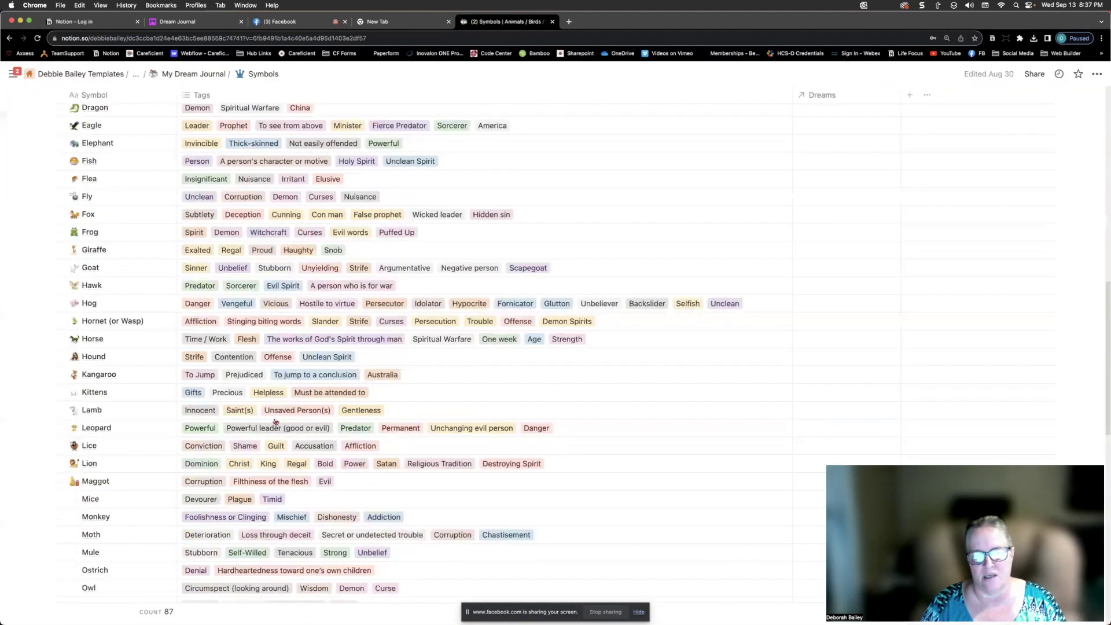
pyautogui.scroll(-15, 275, 420)
pyautogui.scroll(-4, 275, 421)
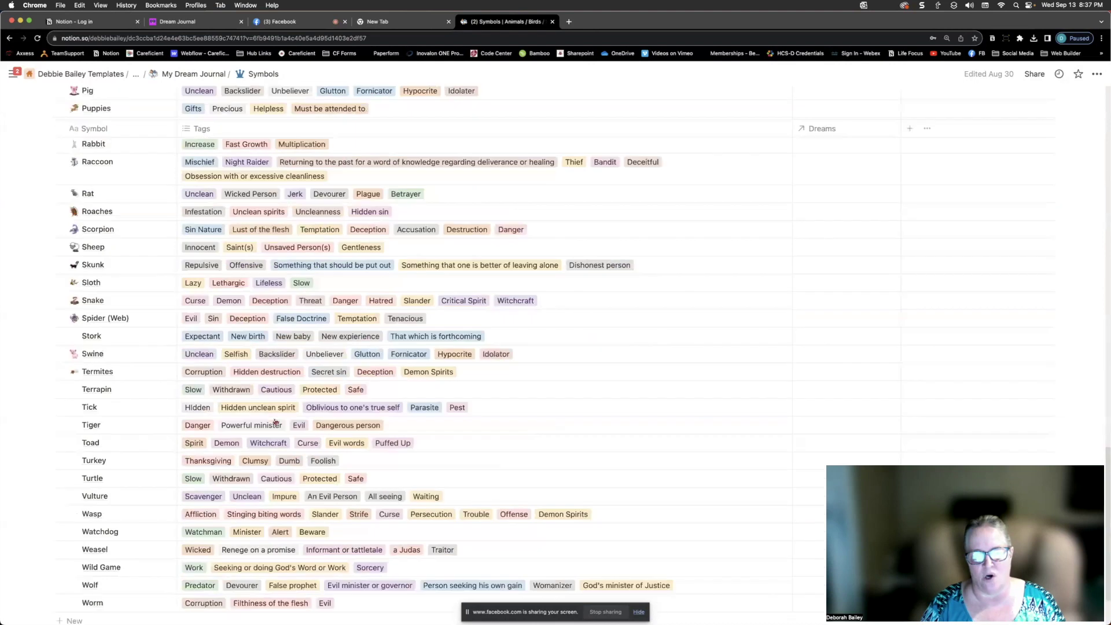
pyautogui.scroll(20, 290, 266)
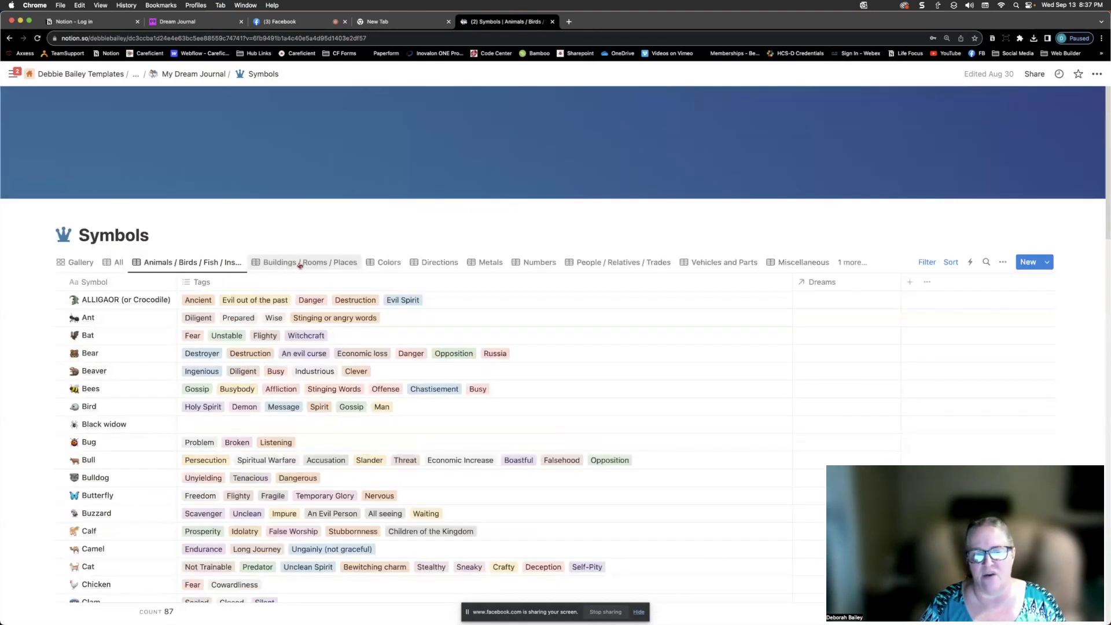
pyautogui.click(300, 264)
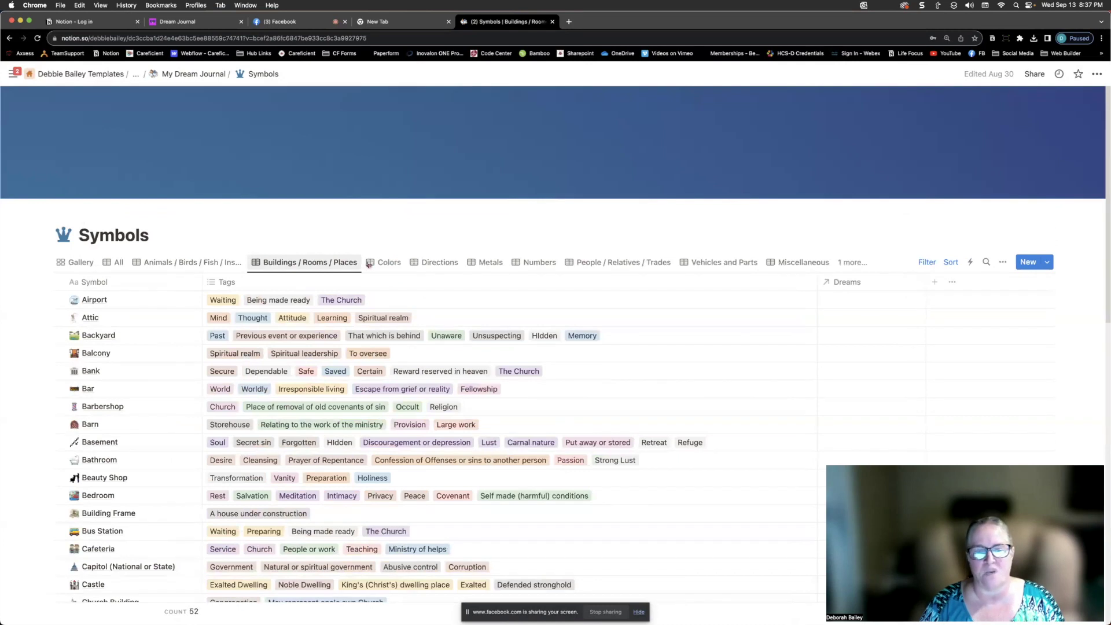
pyautogui.click(393, 265)
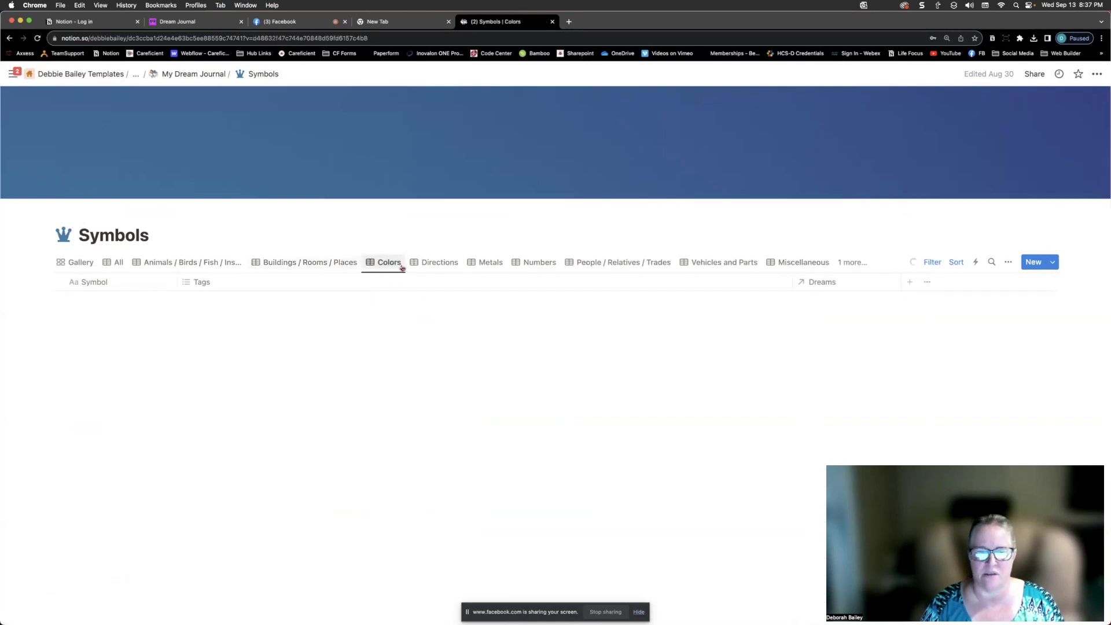
pyautogui.click(439, 265)
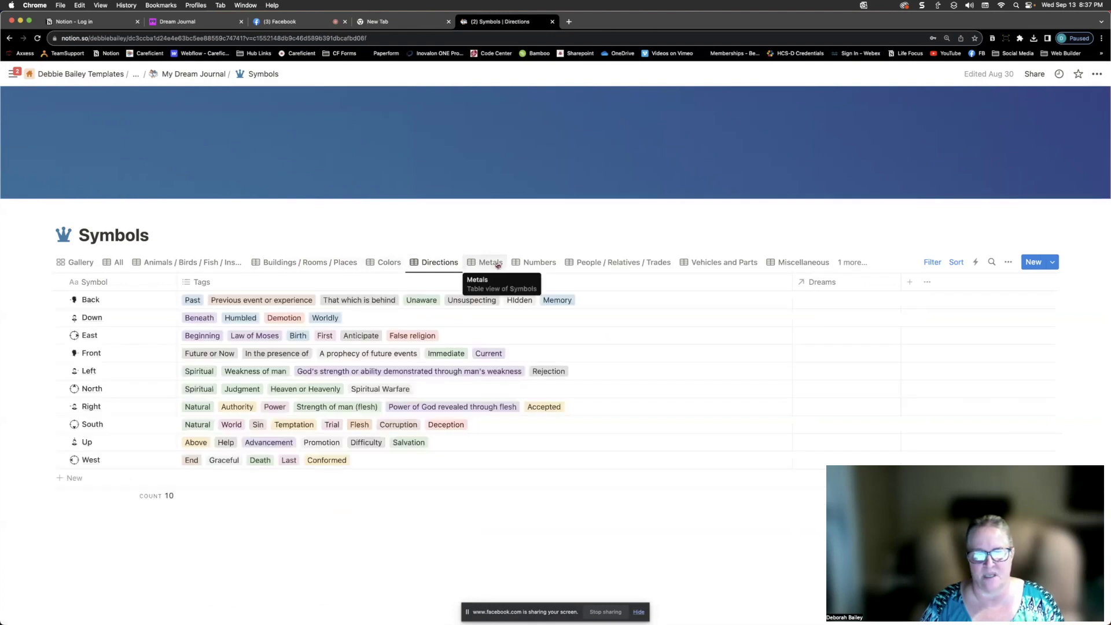
# View Metals, Numbers, People / Relatives / Trades, Vehicles and Parts, ending on Miscellaneous
pyautogui.click(495, 264)
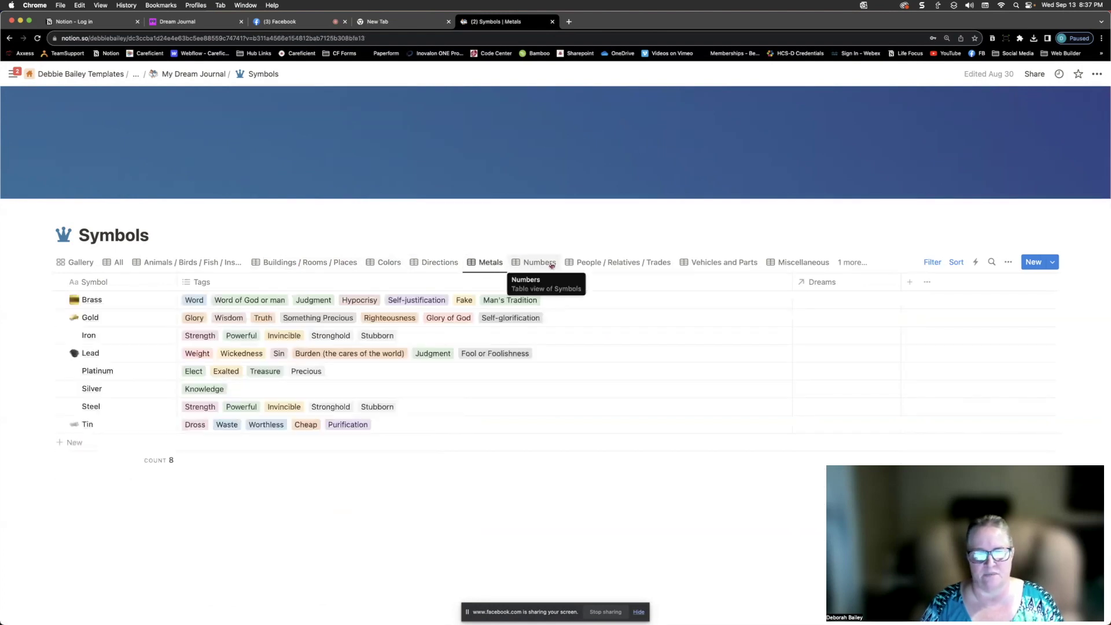
pyautogui.click(550, 265)
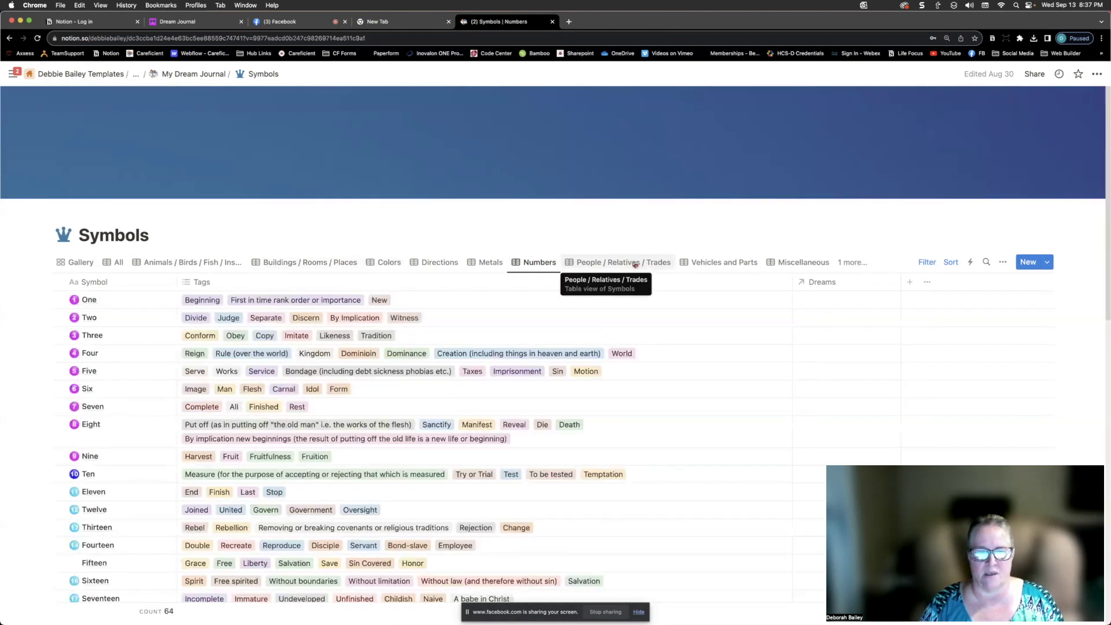
pyautogui.click(636, 264)
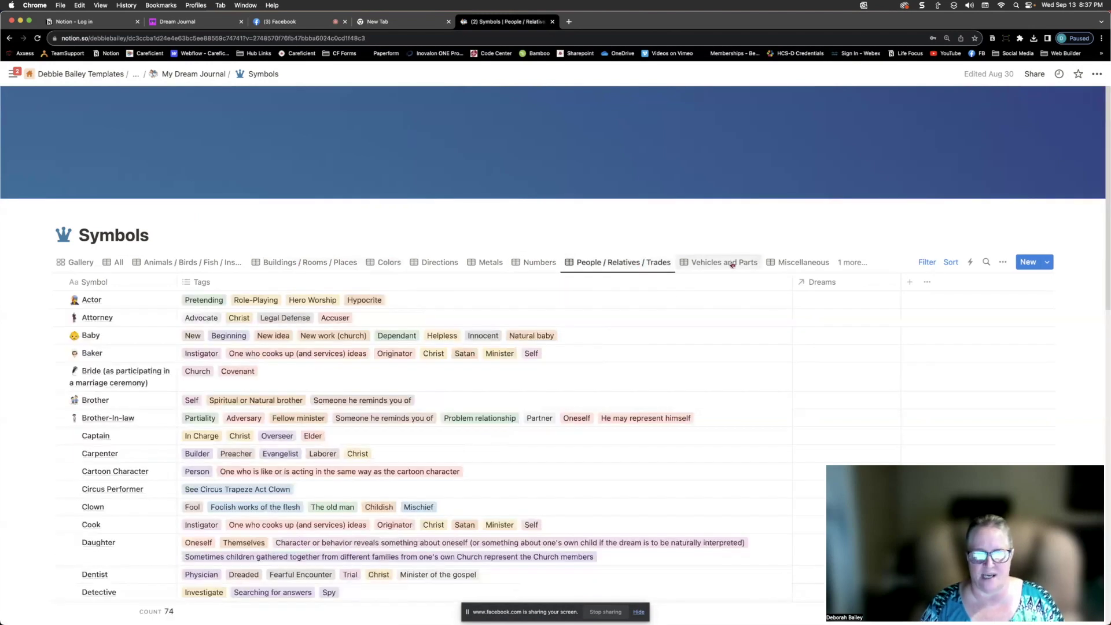
pyautogui.click(731, 264)
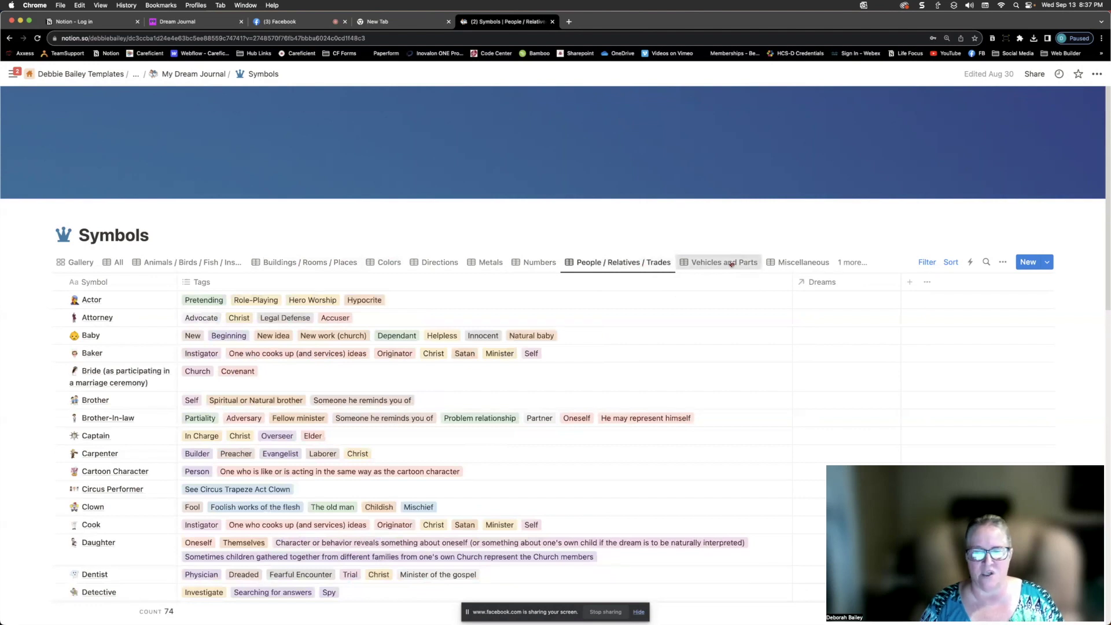
pyautogui.click(790, 263)
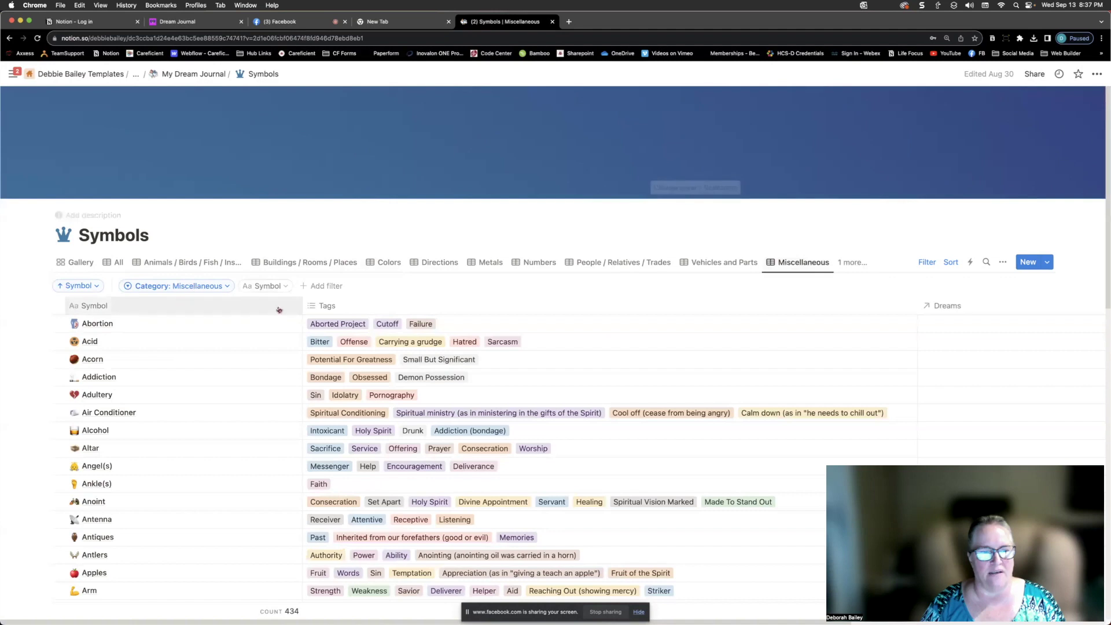
# Search the Symbols table for 'house'
pyautogui.scroll(-10, 235, 457)
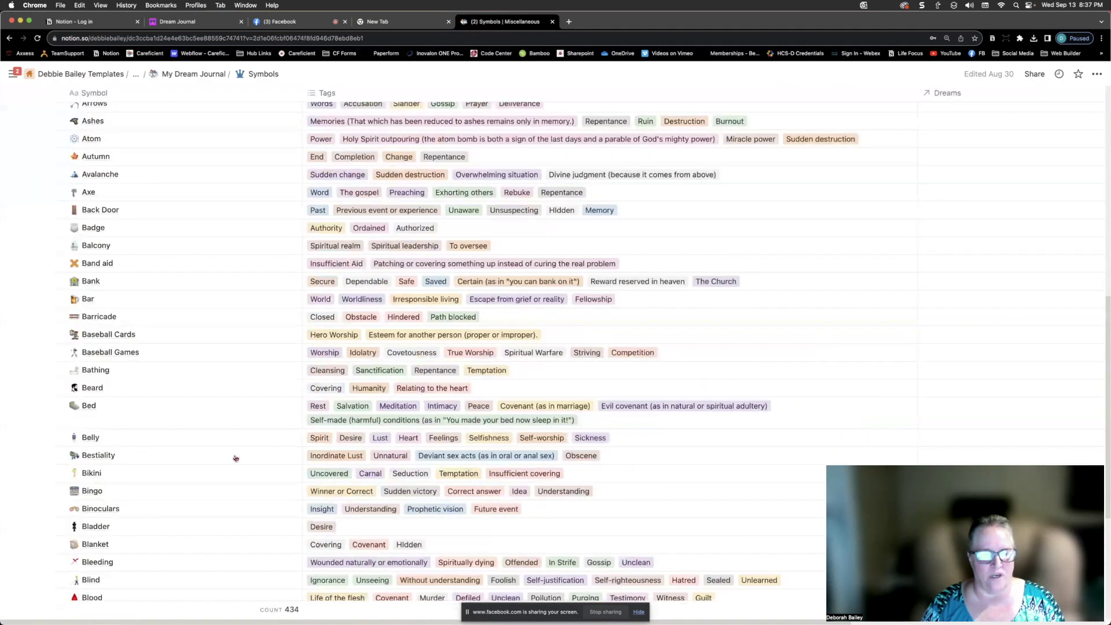
pyautogui.scroll(-15, 329, 273)
pyautogui.scroll(20, 327, 272)
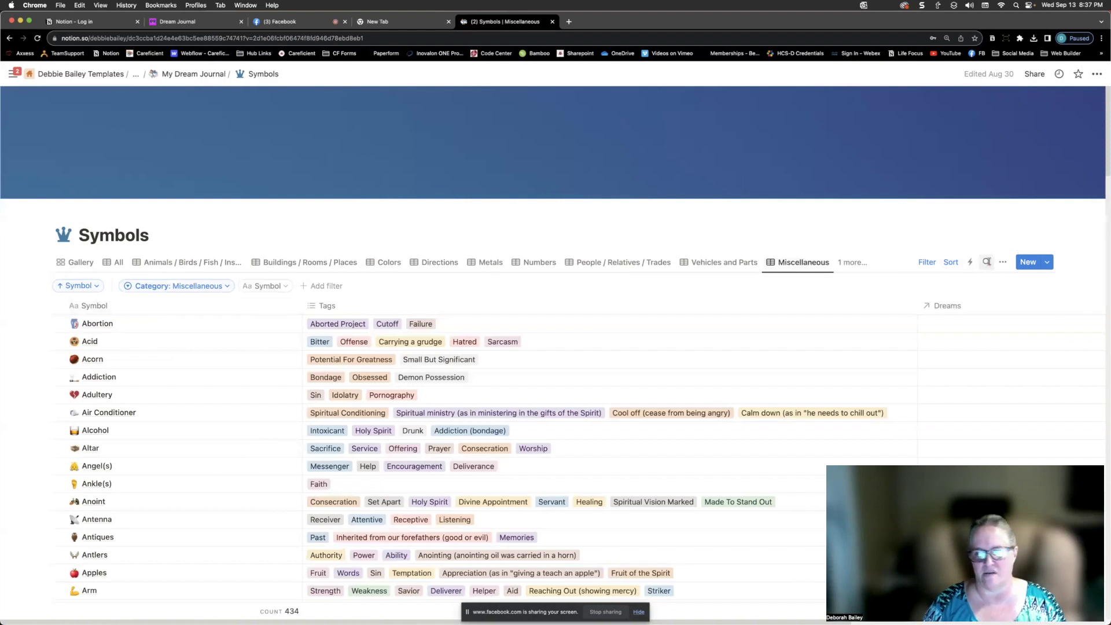
pyautogui.click(987, 262)
pyautogui.write('house')
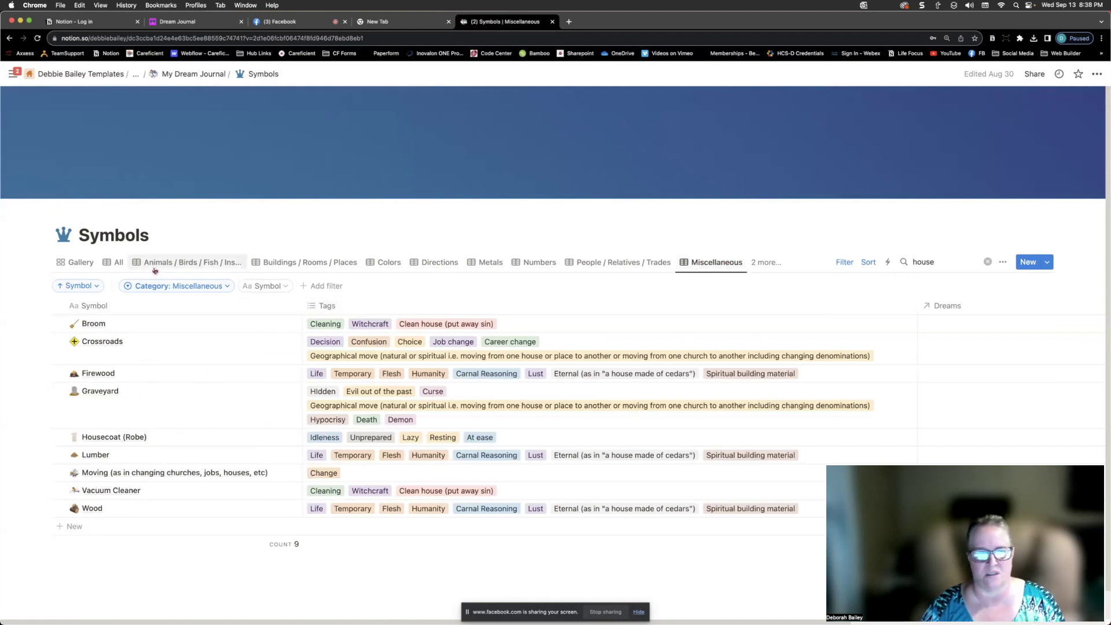
# Search 'house' in the Buildings / Rooms / Places view and open the House symbol's page
pyautogui.click(326, 266)
pyautogui.click(986, 264)
pyautogui.click(987, 261)
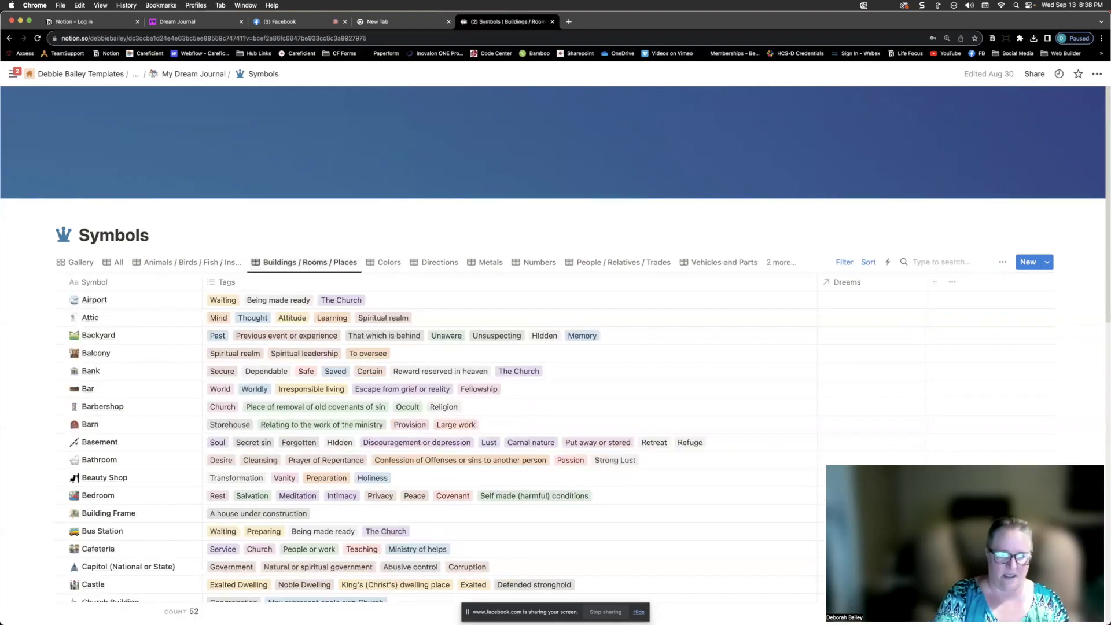
pyautogui.write('house')
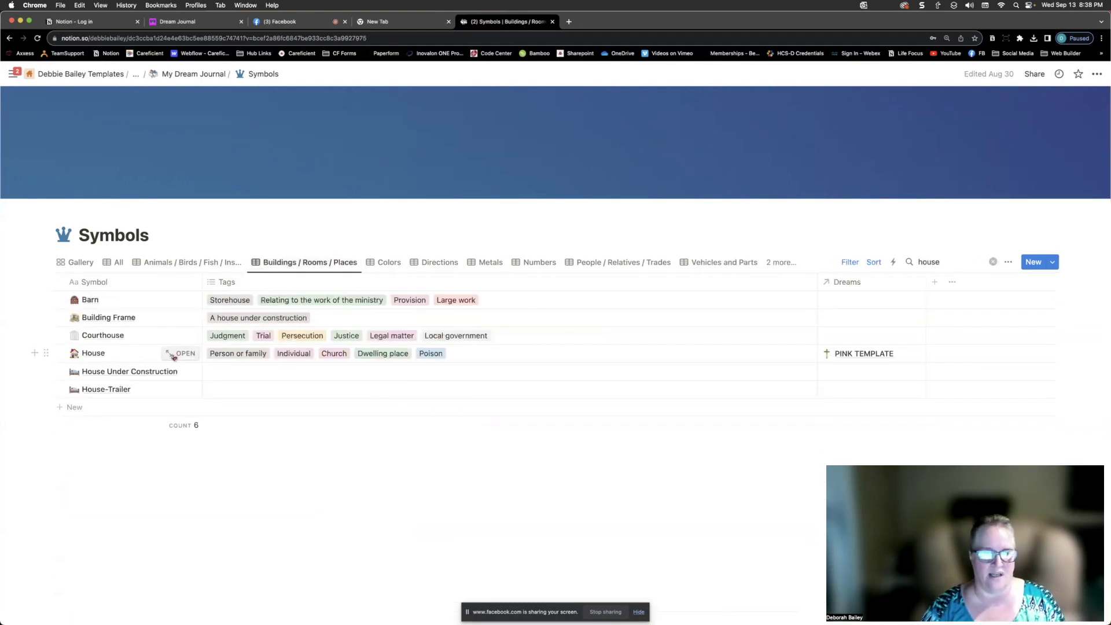
pyautogui.click(176, 354)
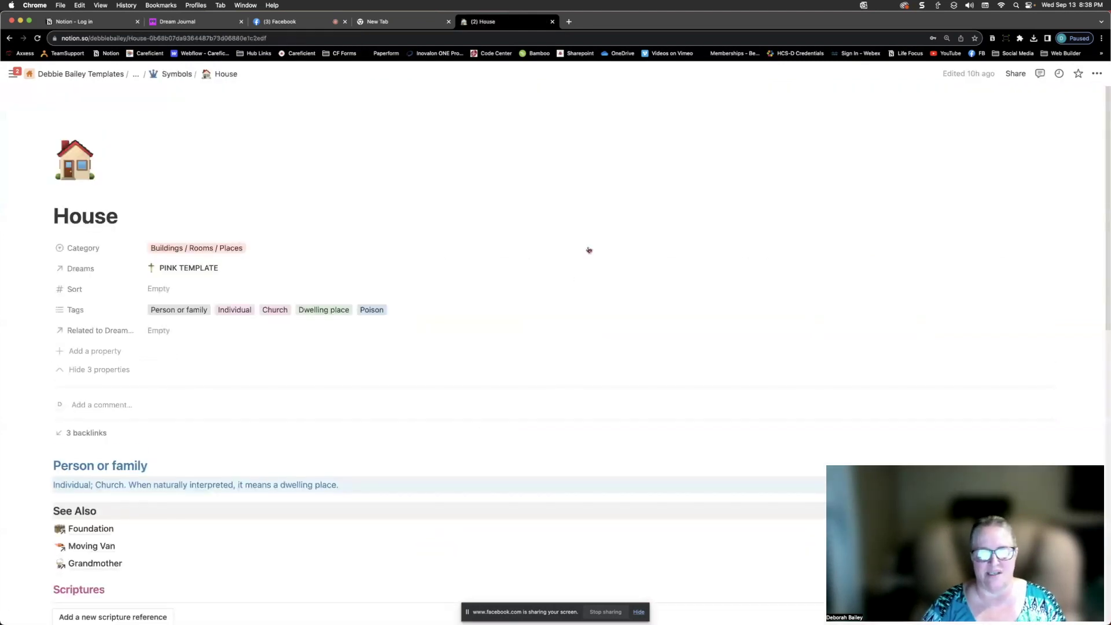
pyautogui.scroll(-5, 588, 249)
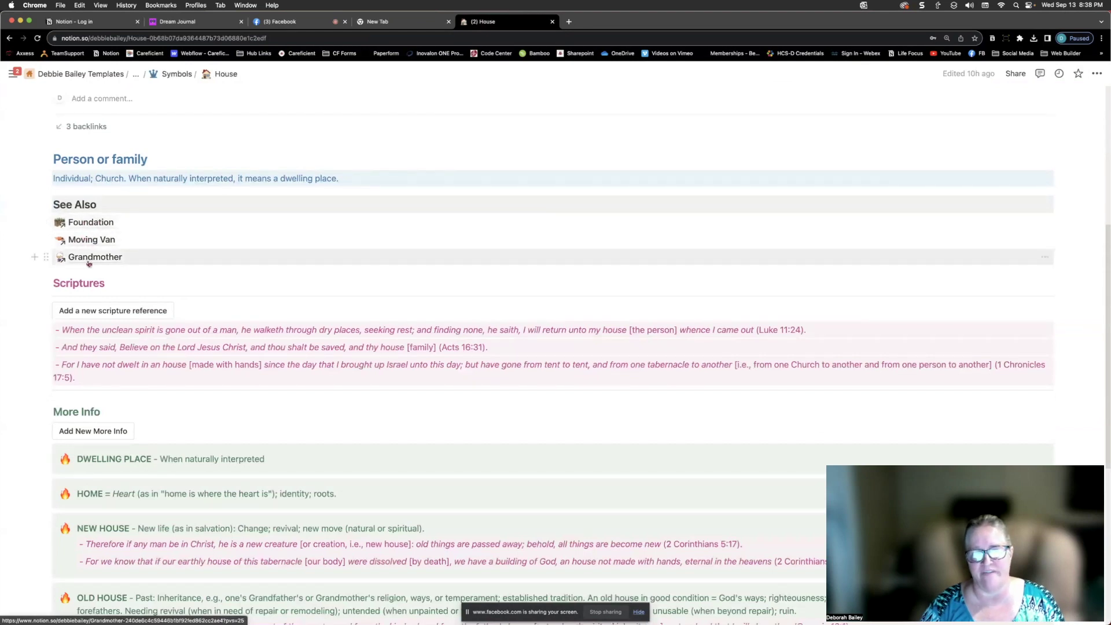
# Read the House page's tags, See Also links, scriptures and More Info, then return to Symbols
pyautogui.scroll(-1, 223, 275)
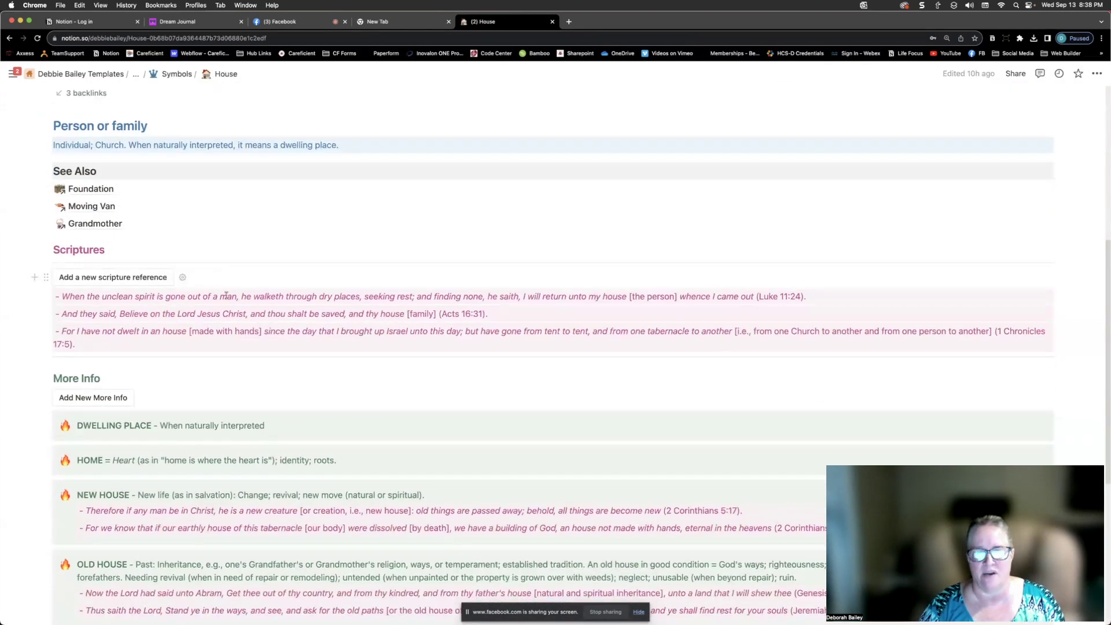
pyautogui.scroll(-6, 230, 309)
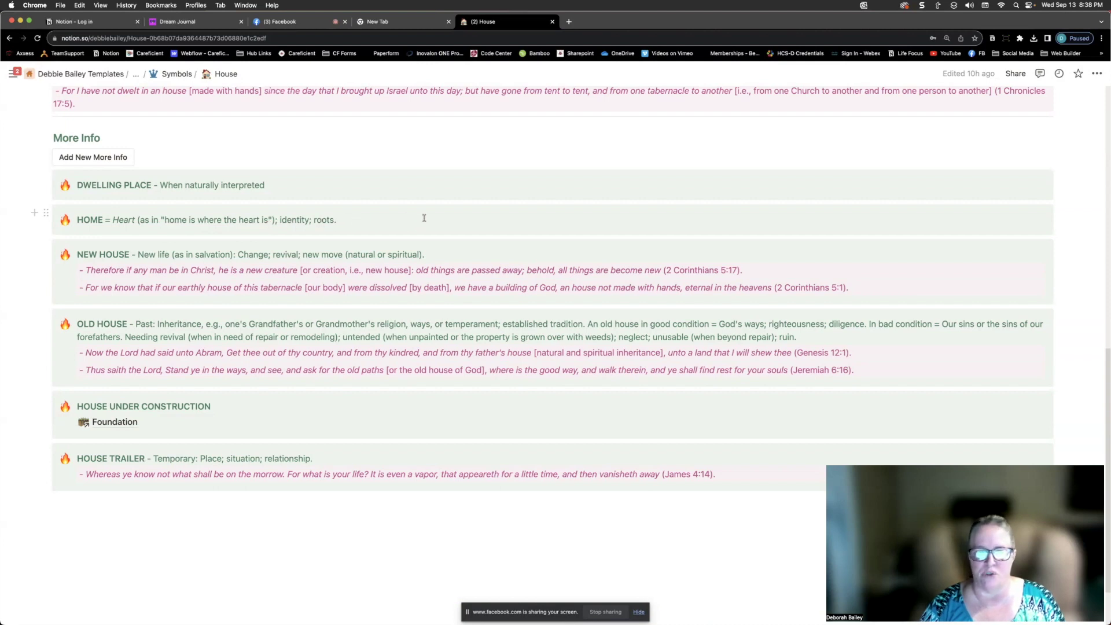
pyautogui.scroll(-1, 424, 219)
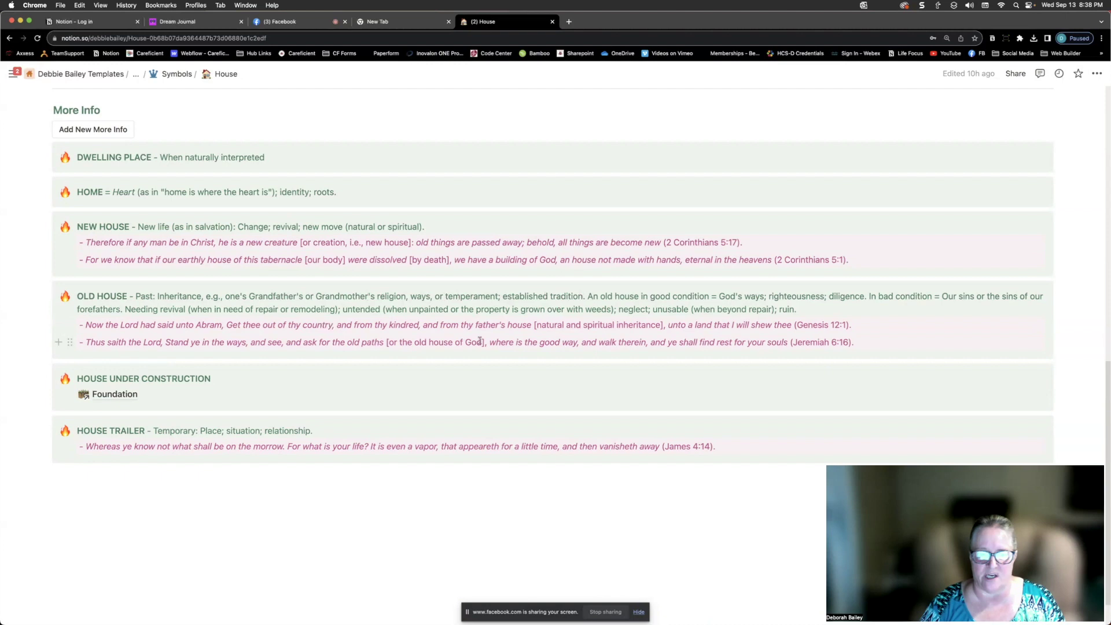
pyautogui.scroll(10, 479, 341)
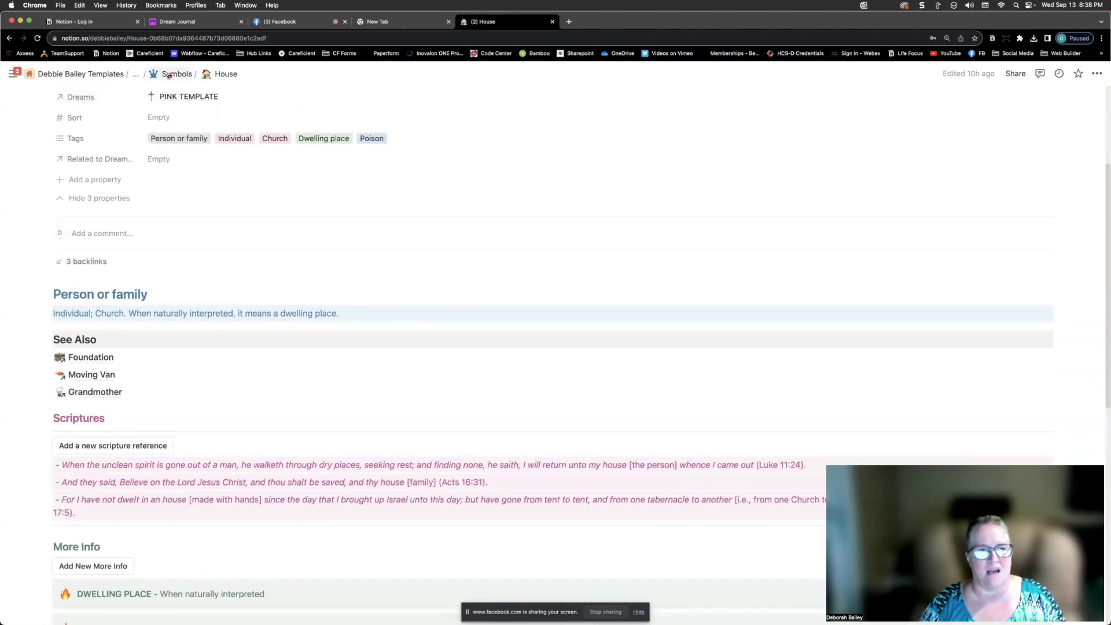
pyautogui.click(173, 74)
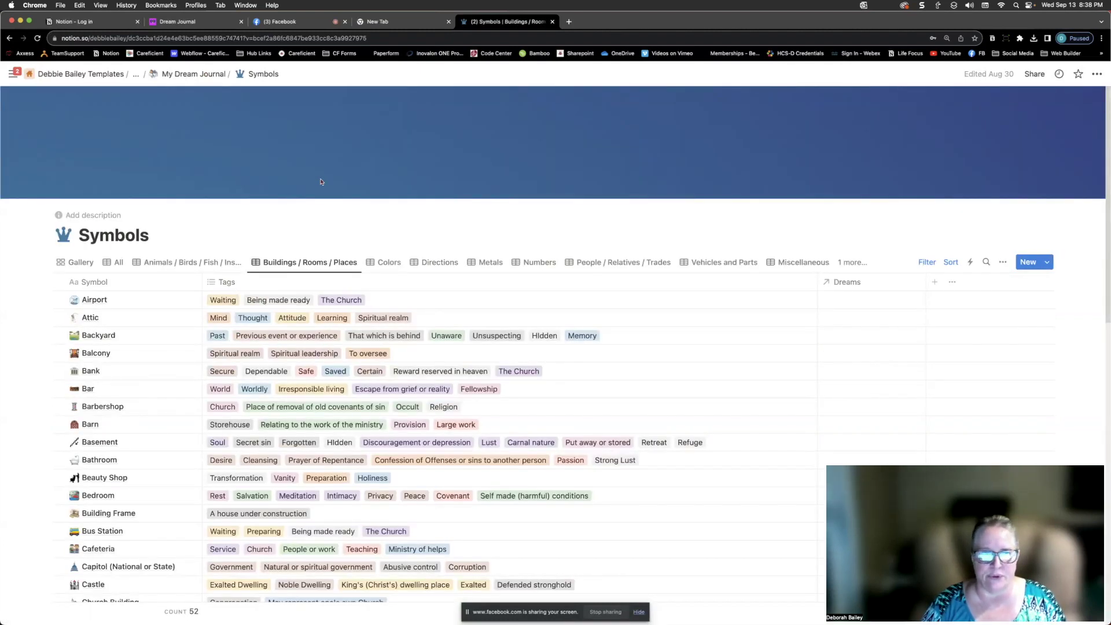
# Return to My Dream Journal and reveal the Symbol Use table's Date and Symbols: Neck filters
pyautogui.click(162, 75)
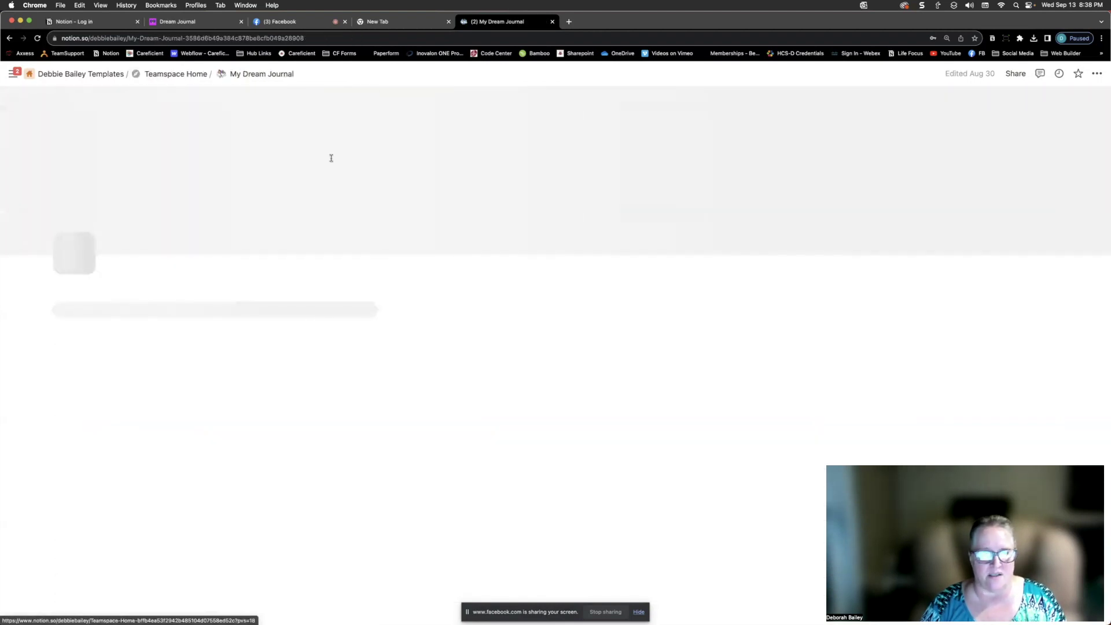
pyautogui.scroll(-5, 557, 316)
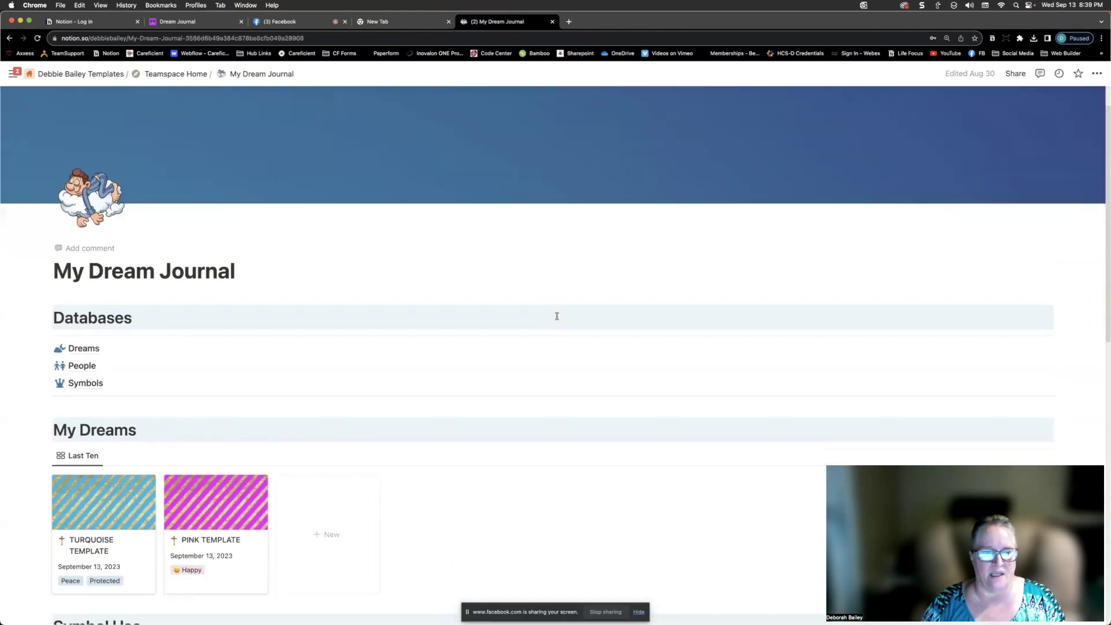
pyautogui.scroll(-4, 556, 316)
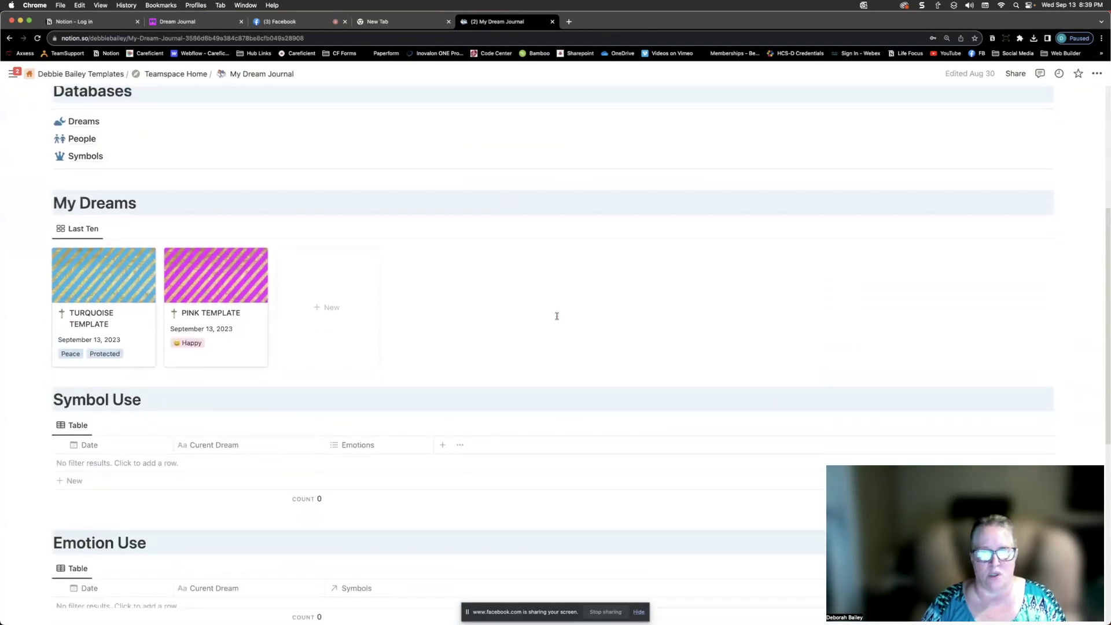
pyautogui.scroll(-2, 557, 309)
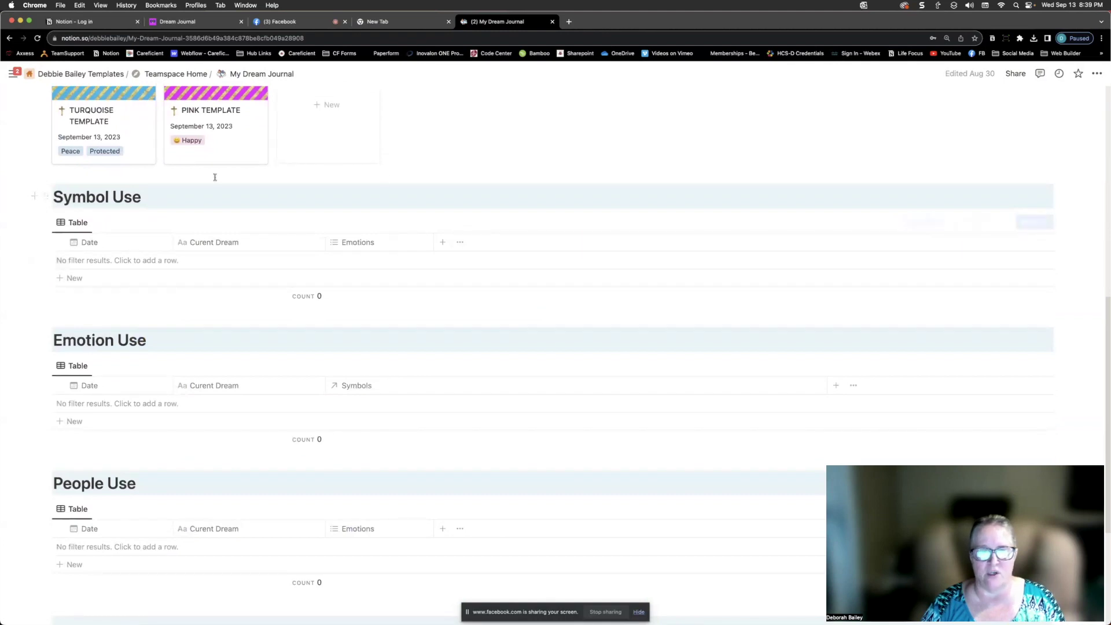
pyautogui.moveTo(821, 258)
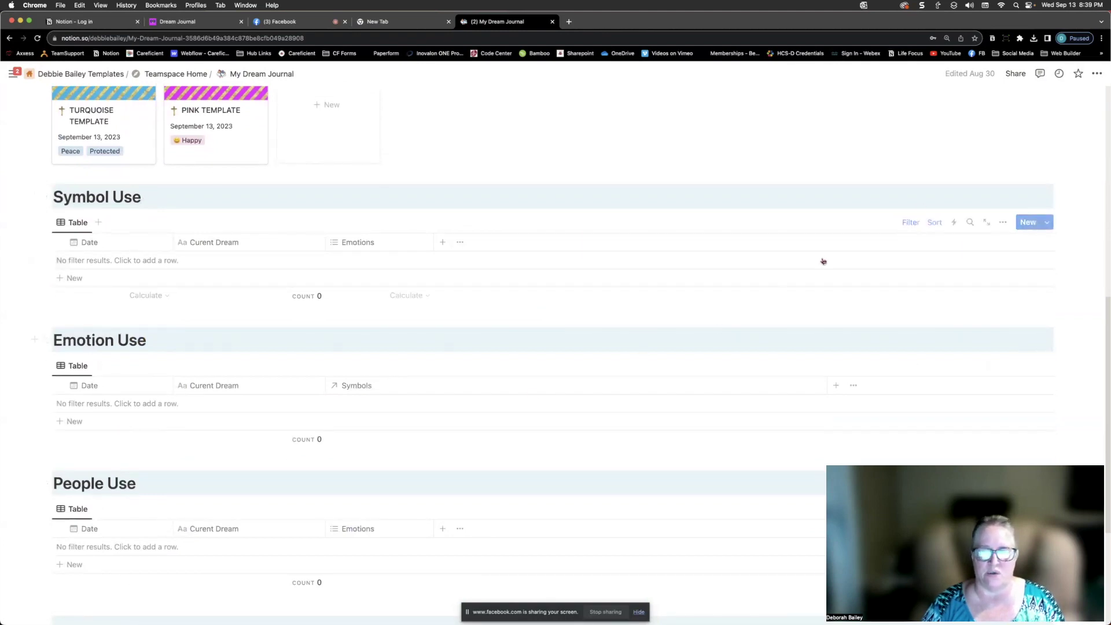
pyautogui.click(911, 223)
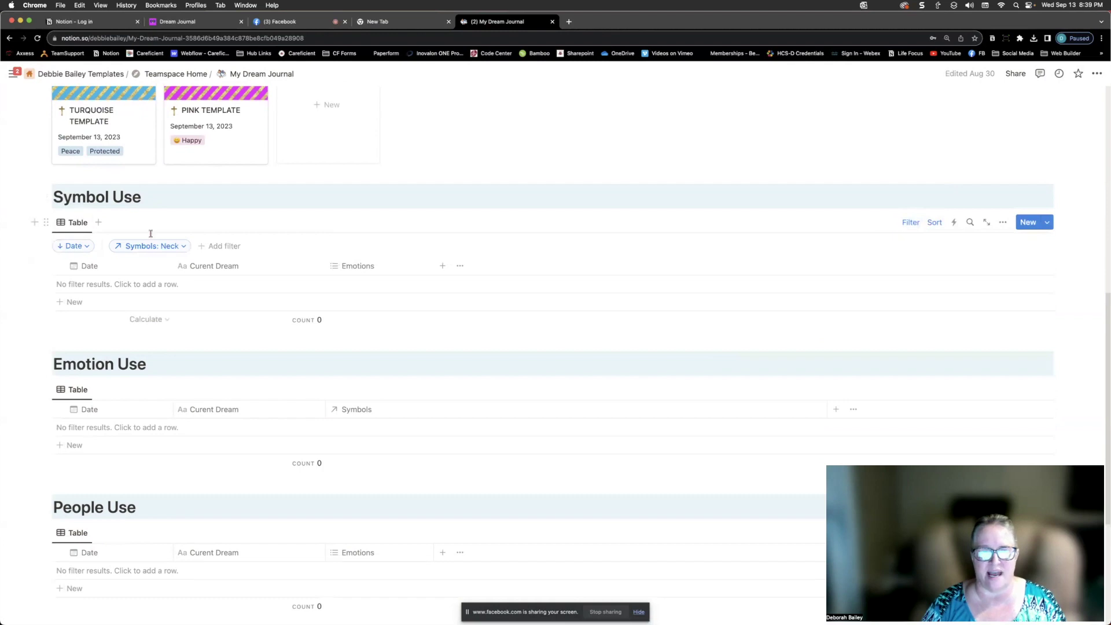
# Add Car alongside Neck in the Symbol Use filter, bringing up the TURQUOISE TEMPLATE dream
pyautogui.click(179, 248)
pyautogui.click(118, 279)
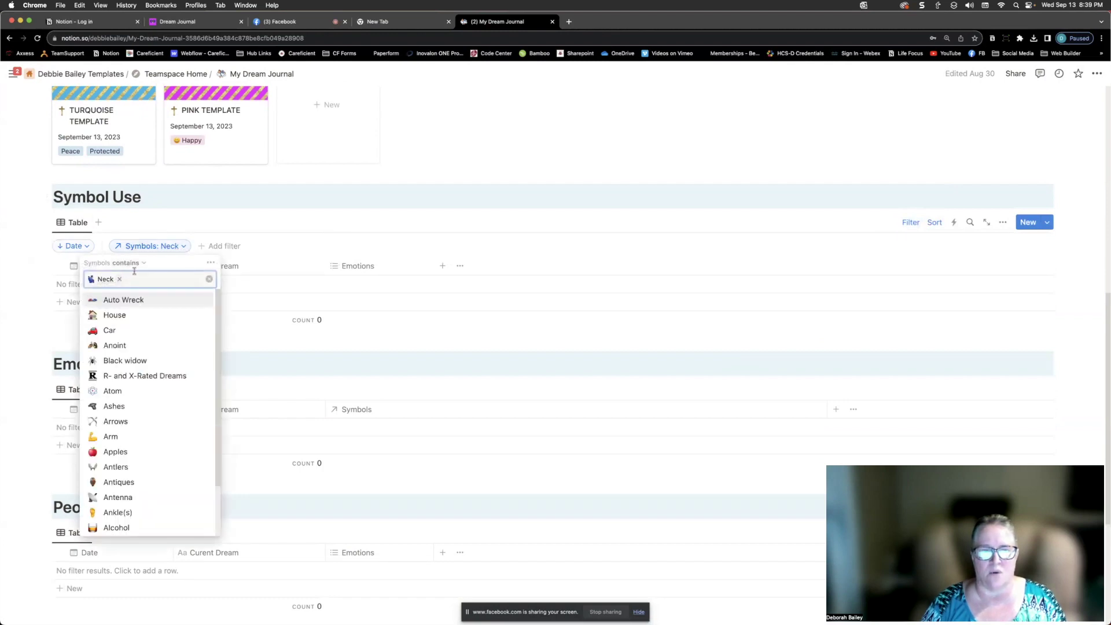
pyautogui.click(124, 329)
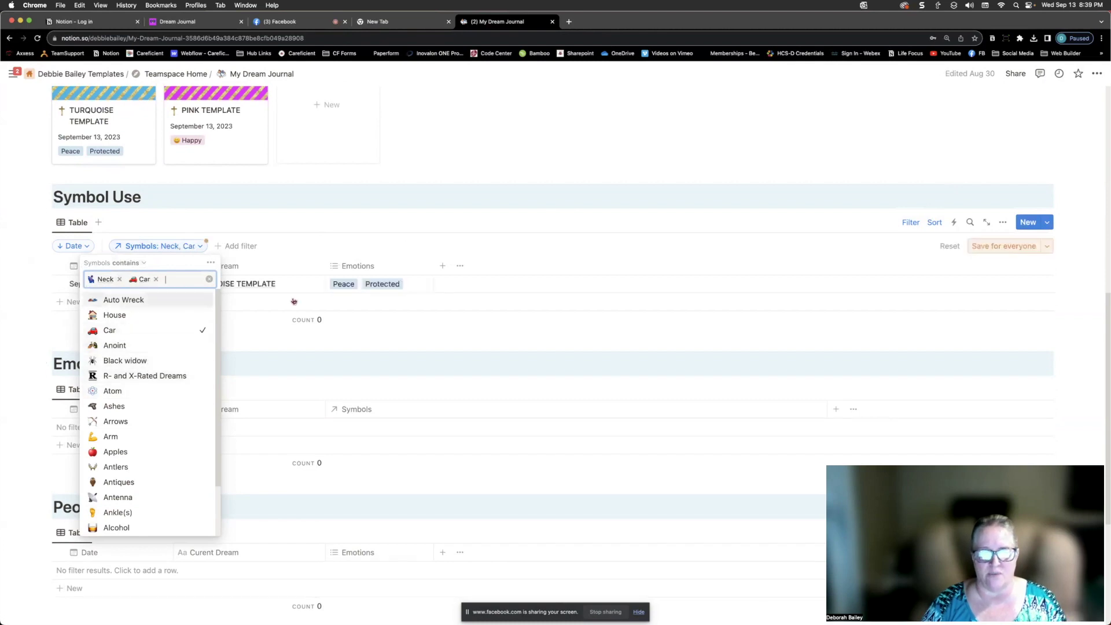
pyautogui.click(617, 220)
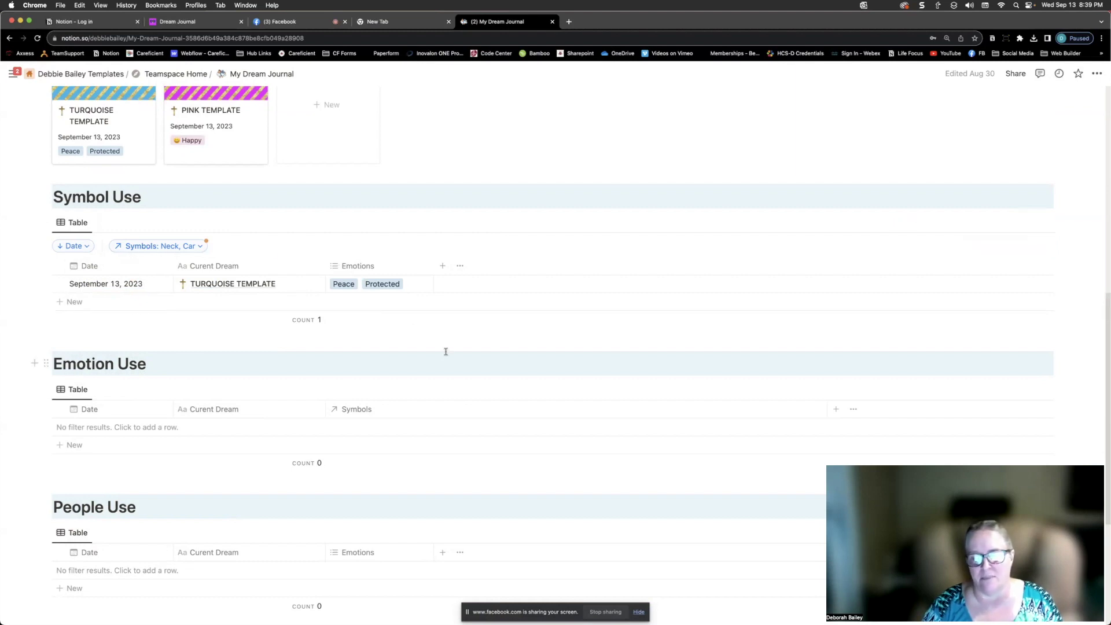
pyautogui.scroll(-3, 445, 351)
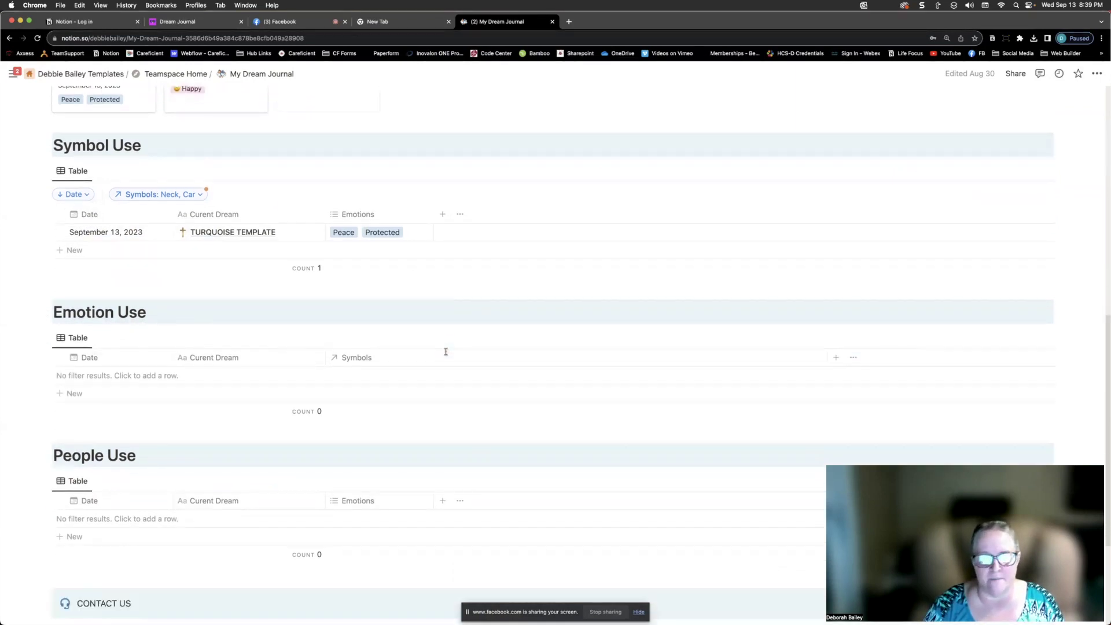
# Remove Anger from the Emotion Use emotions filter, briefly trying and removing Secure
pyautogui.click(906, 292)
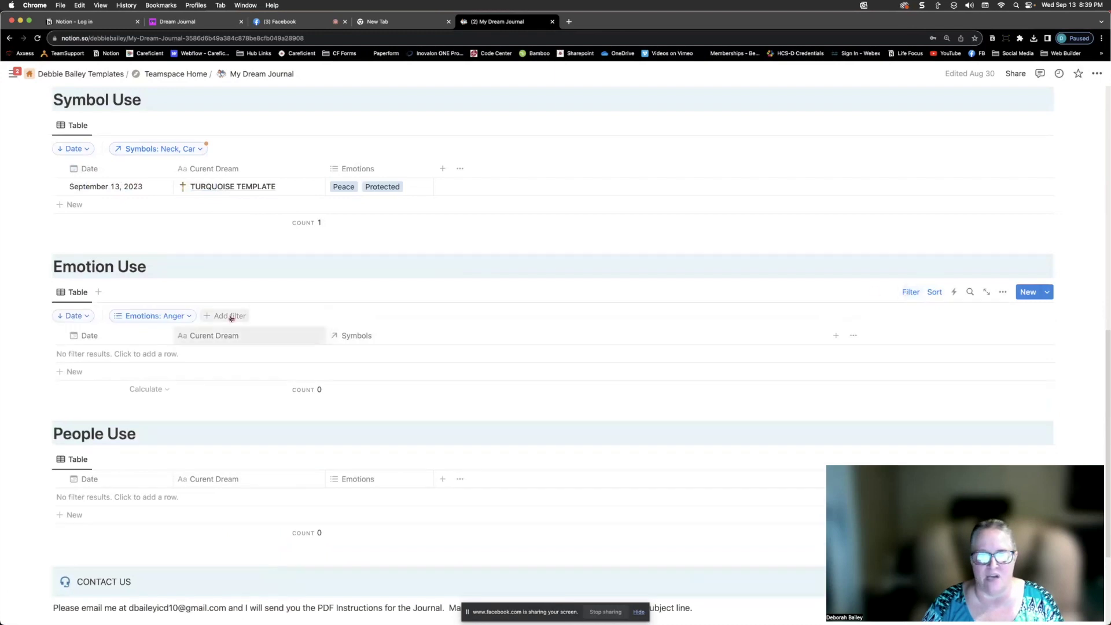
pyautogui.click(176, 318)
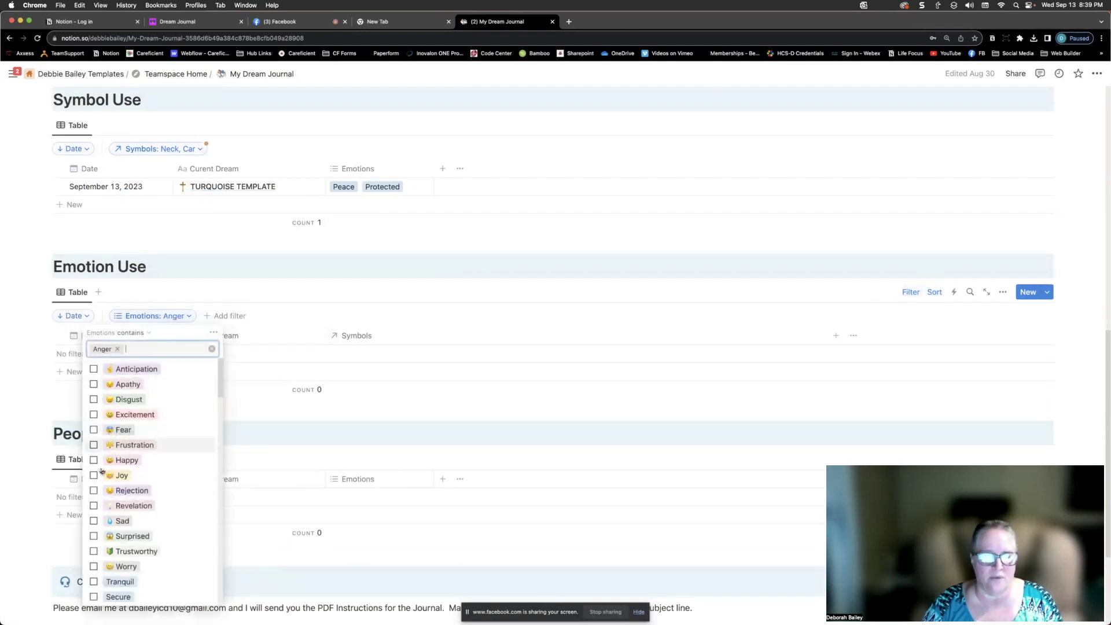
pyautogui.click(118, 349)
pyautogui.scroll(-5, 159, 506)
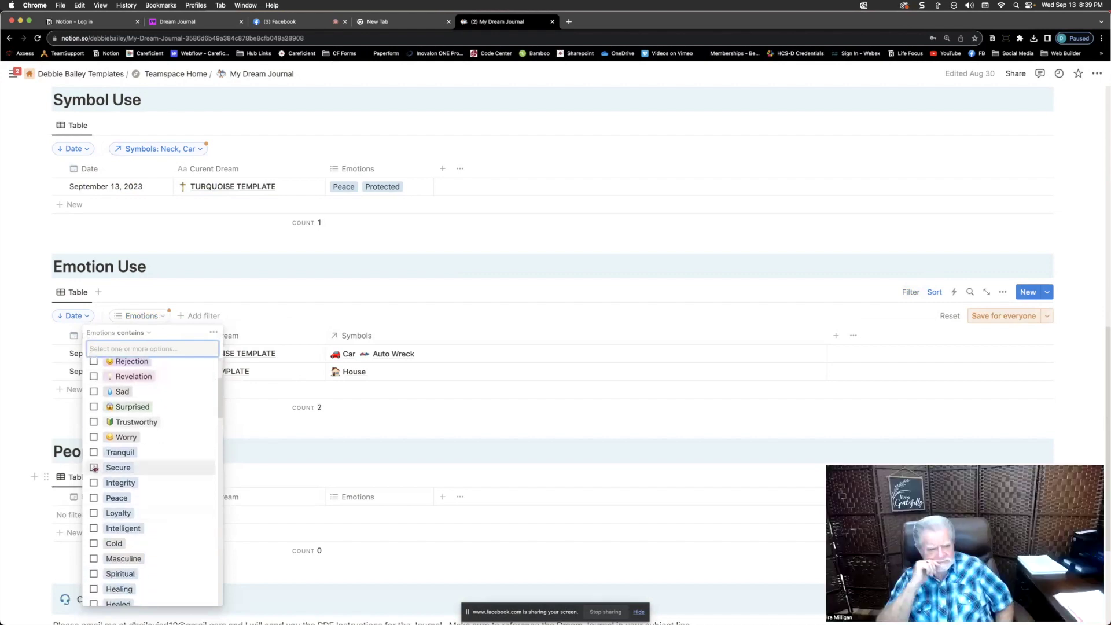
pyautogui.click(94, 468)
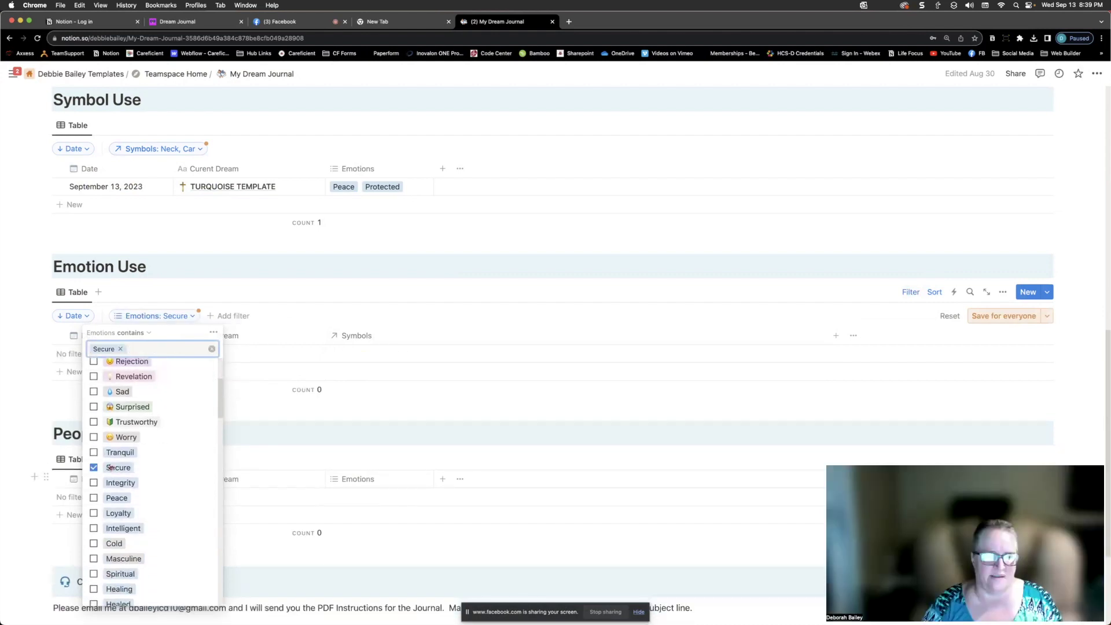
pyautogui.click(212, 349)
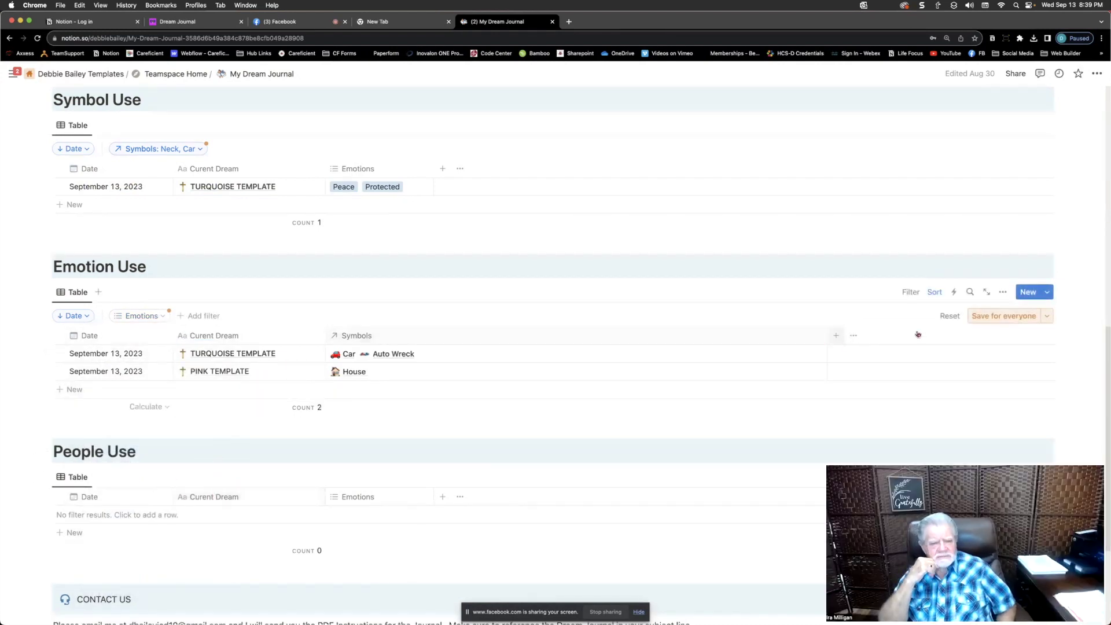
# Search for and select Peace as the Emotion Use filter emotion
pyautogui.click(159, 318)
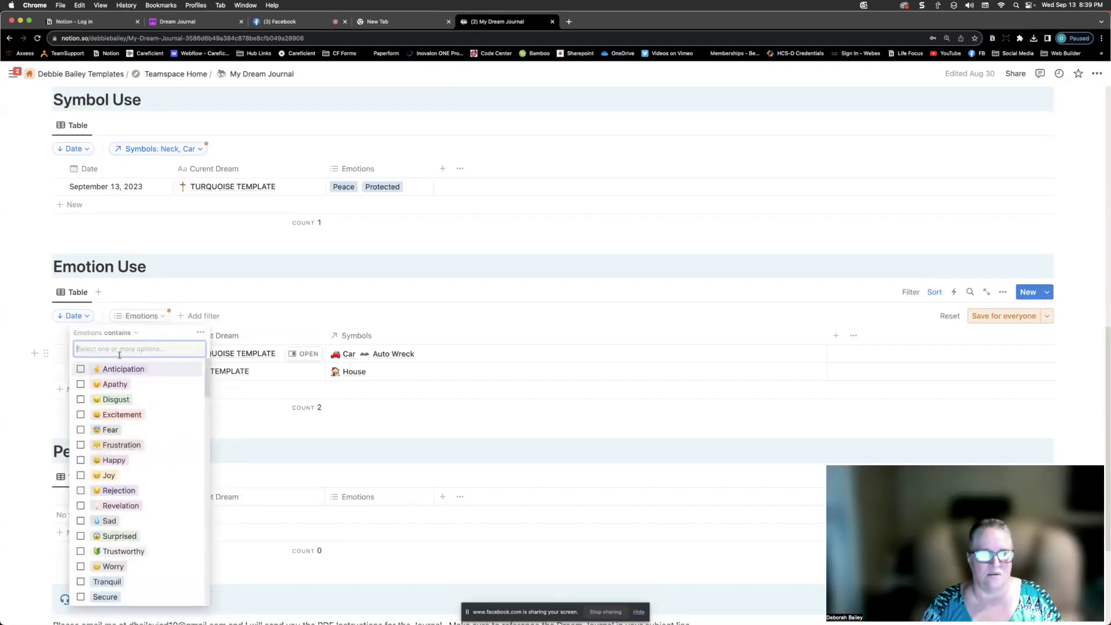
pyautogui.scroll(-5, 110, 530)
pyautogui.scroll(-2, 111, 530)
pyautogui.write('pe')
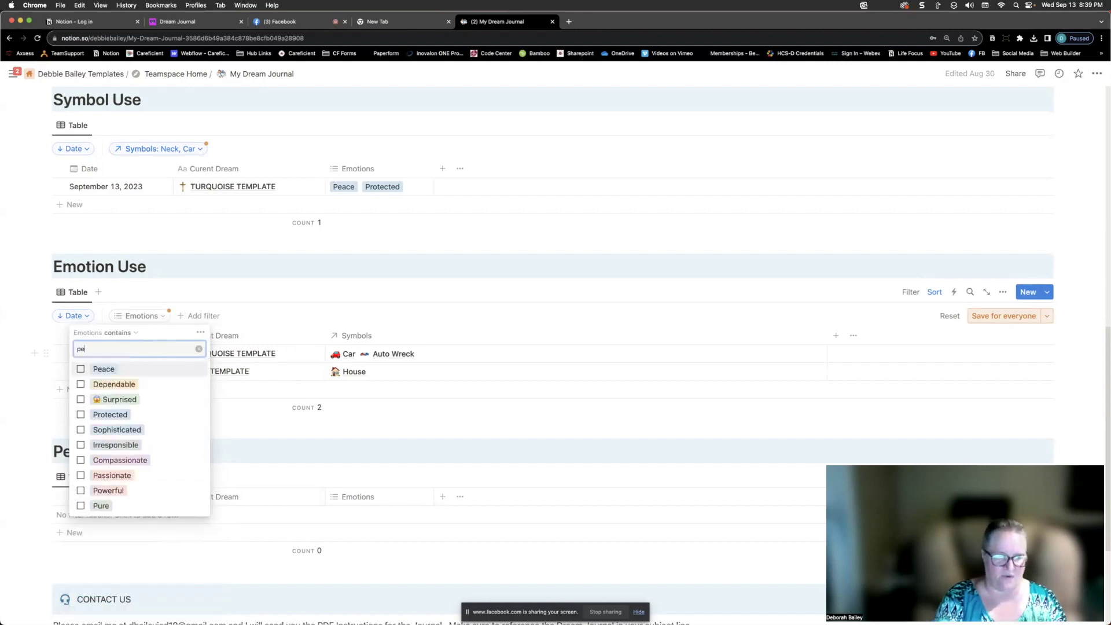
pyautogui.write('ace')
pyautogui.click(90, 369)
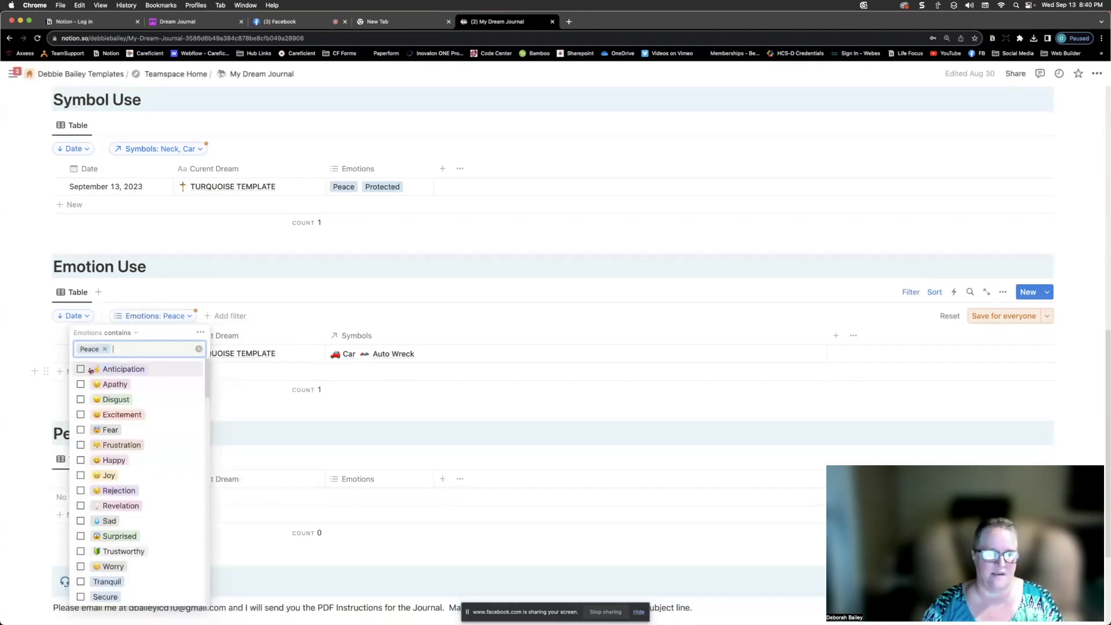
pyautogui.click(357, 294)
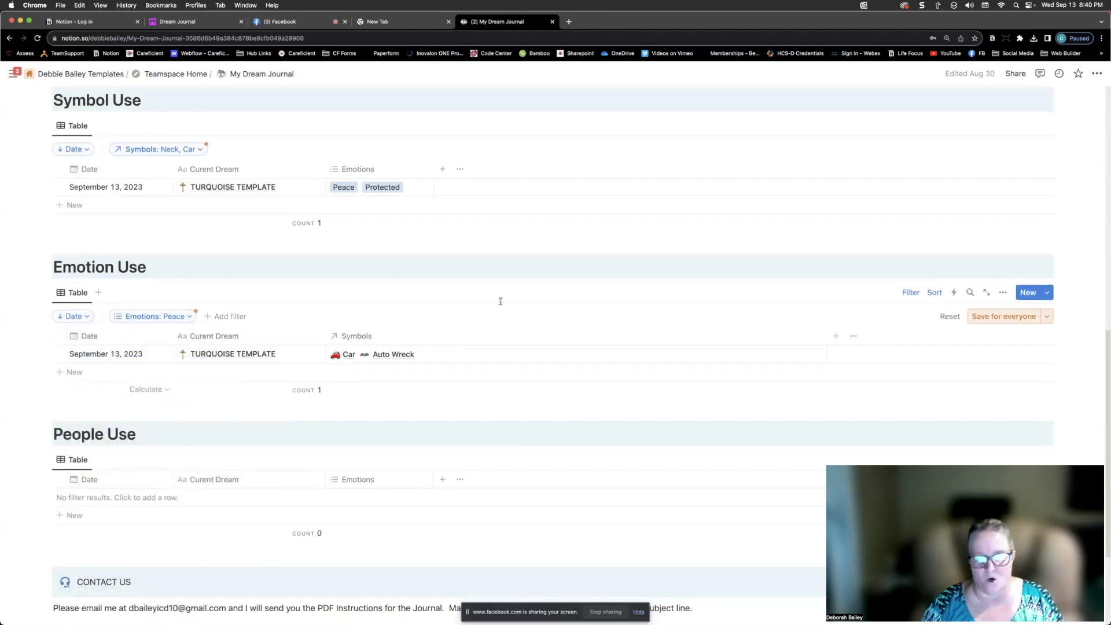
pyautogui.scroll(-3, 500, 301)
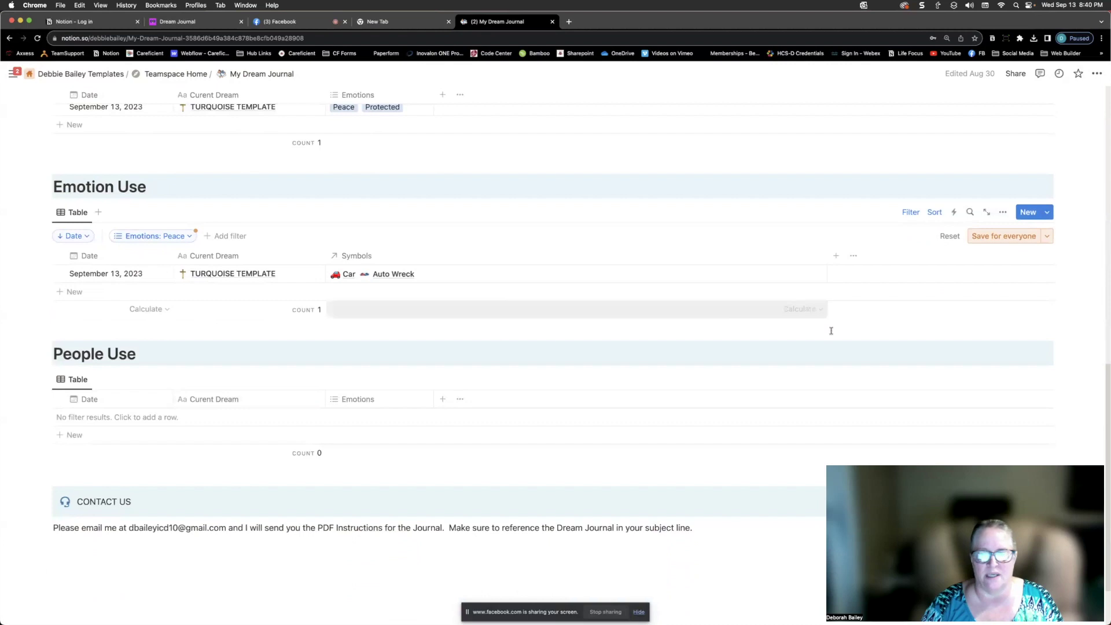
# Add a second person to the People Use filter, then highlight the contact note's e-mail address
pyautogui.click(907, 379)
pyautogui.click(137, 407)
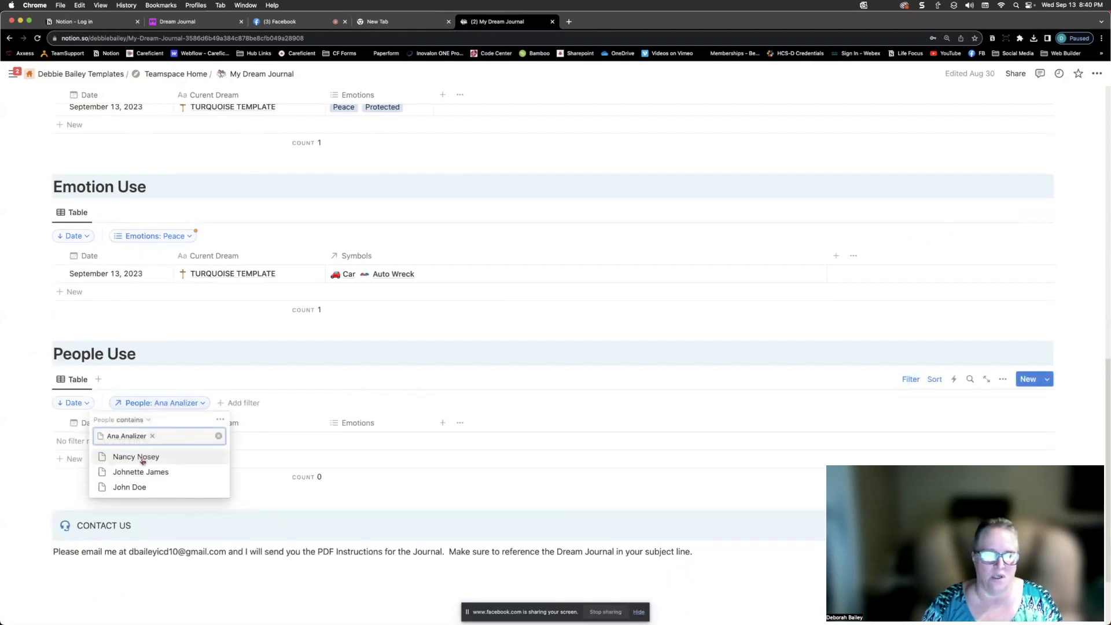
pyautogui.click(118, 472)
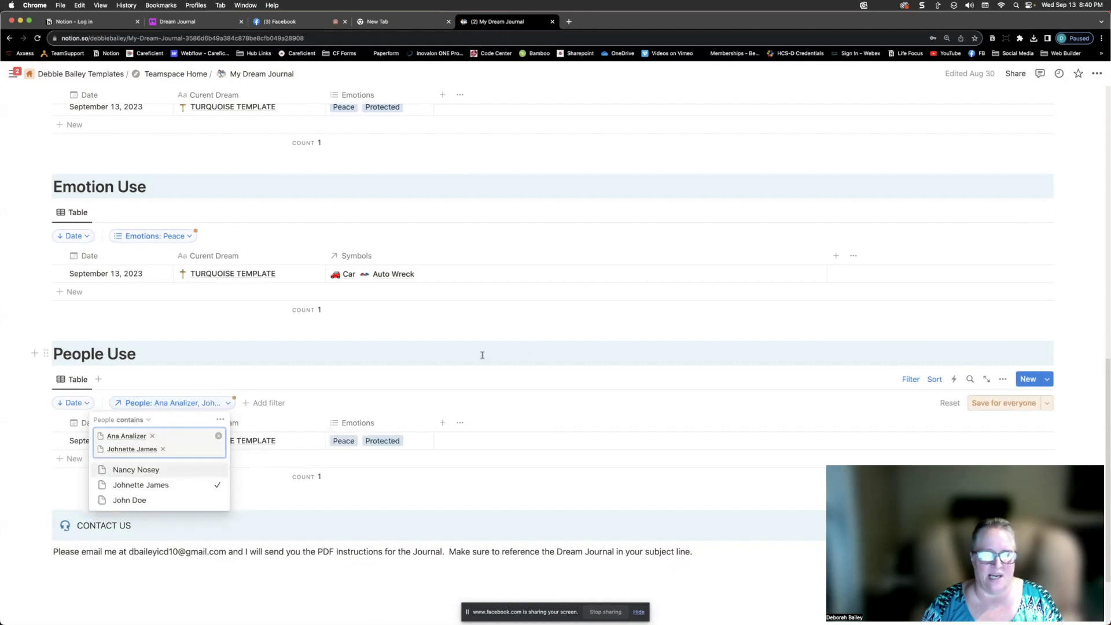
pyautogui.click(728, 374)
pyautogui.scroll(-3, 728, 374)
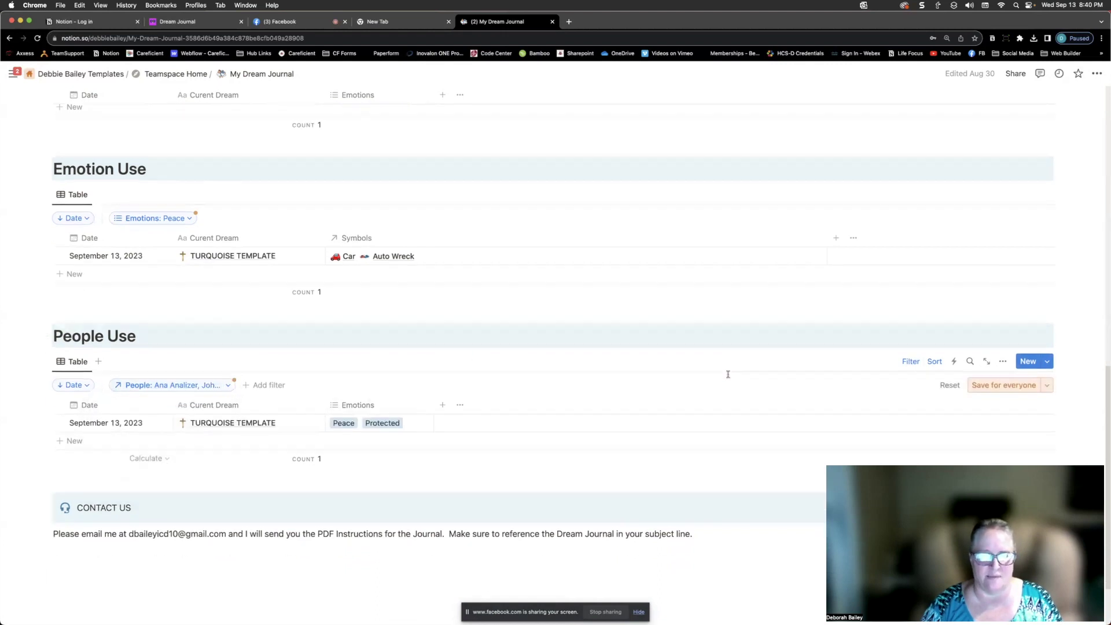
pyautogui.scroll(1, 728, 377)
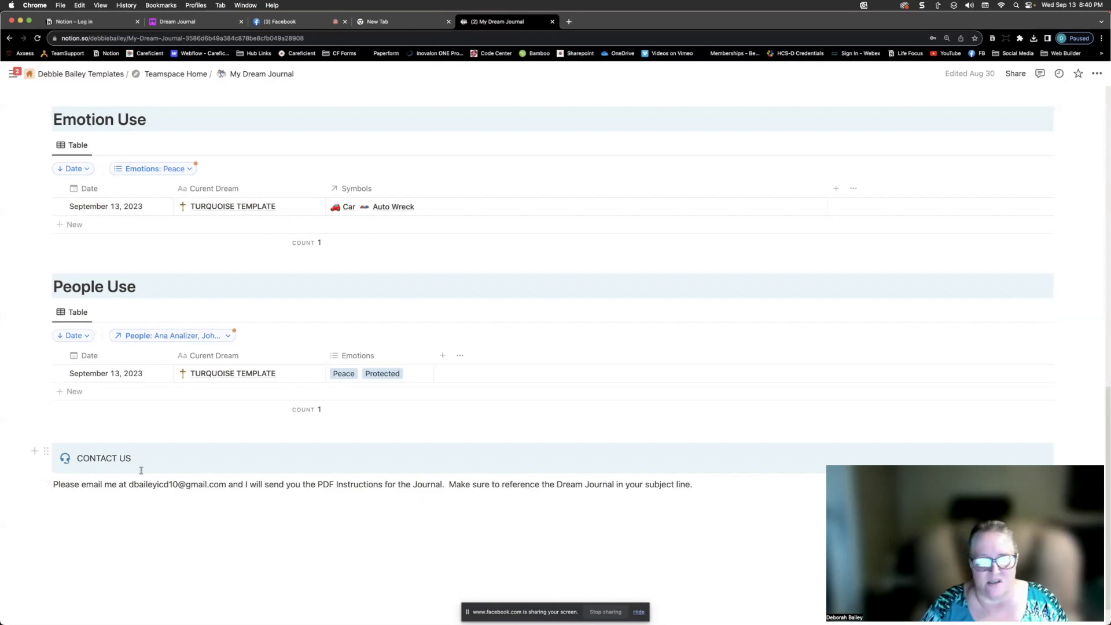
pyautogui.moveTo(128, 484); pyautogui.dragTo(247, 483)
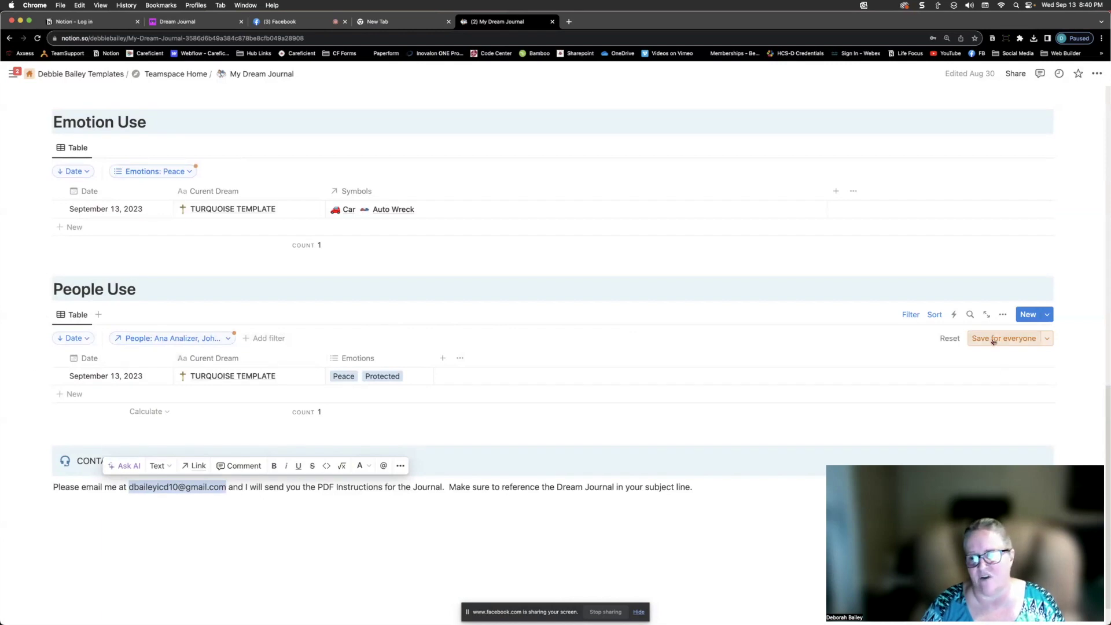
pyautogui.scroll(1, 993, 341)
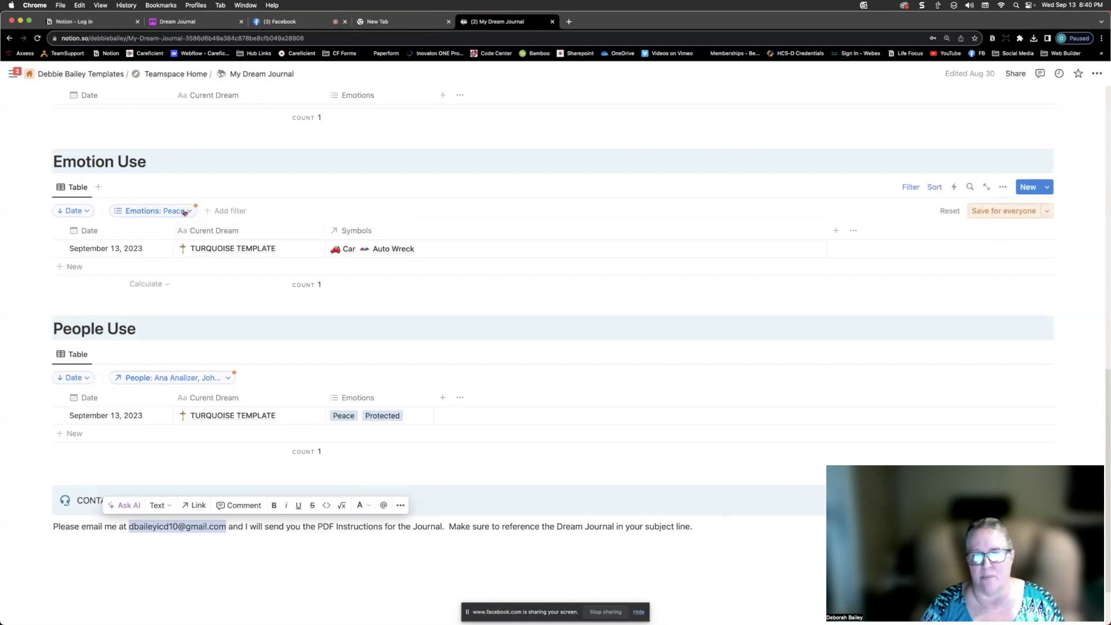
pyautogui.scroll(4, 565, 149)
pyautogui.scroll(-4, 565, 152)
pyautogui.scroll(4, 566, 154)
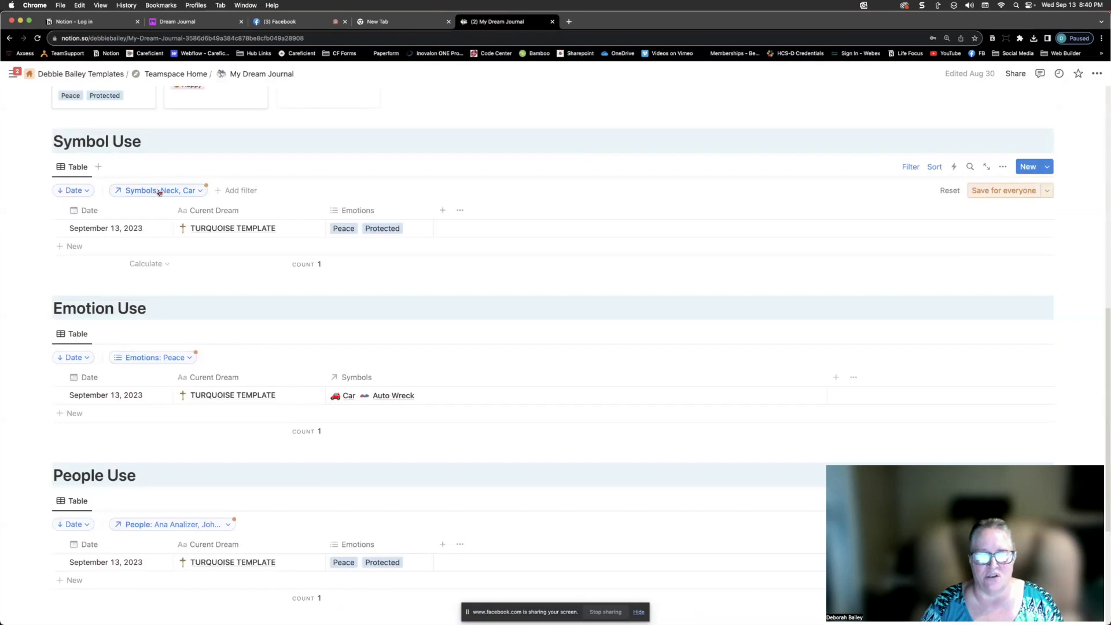
pyautogui.scroll(-1, 179, 192)
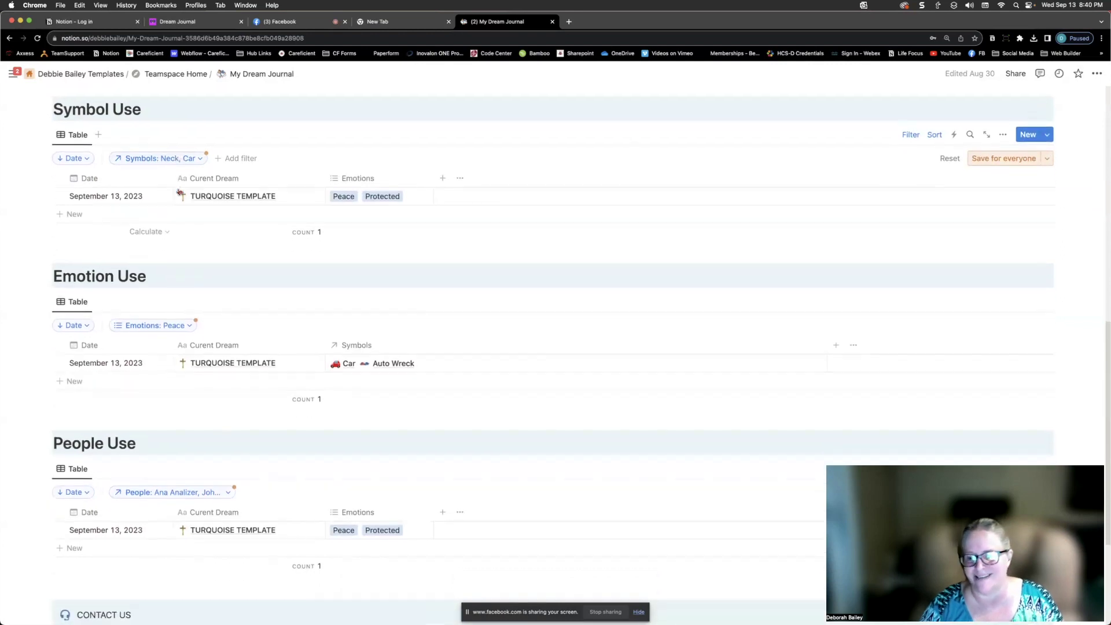
pyautogui.scroll(2, 178, 189)
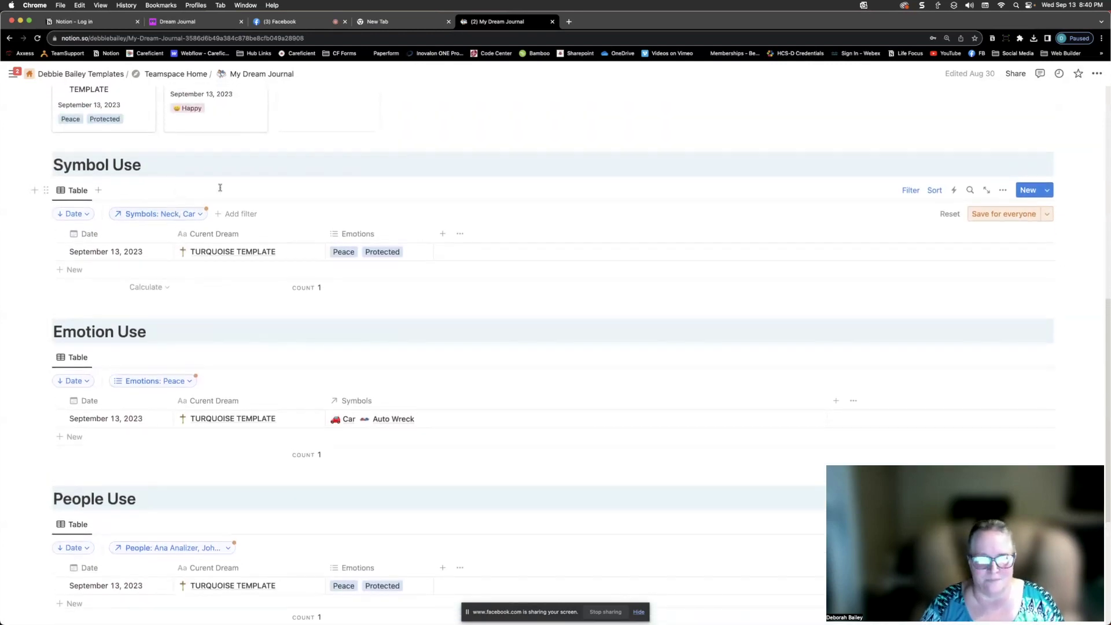
pyautogui.scroll(6, 502, 214)
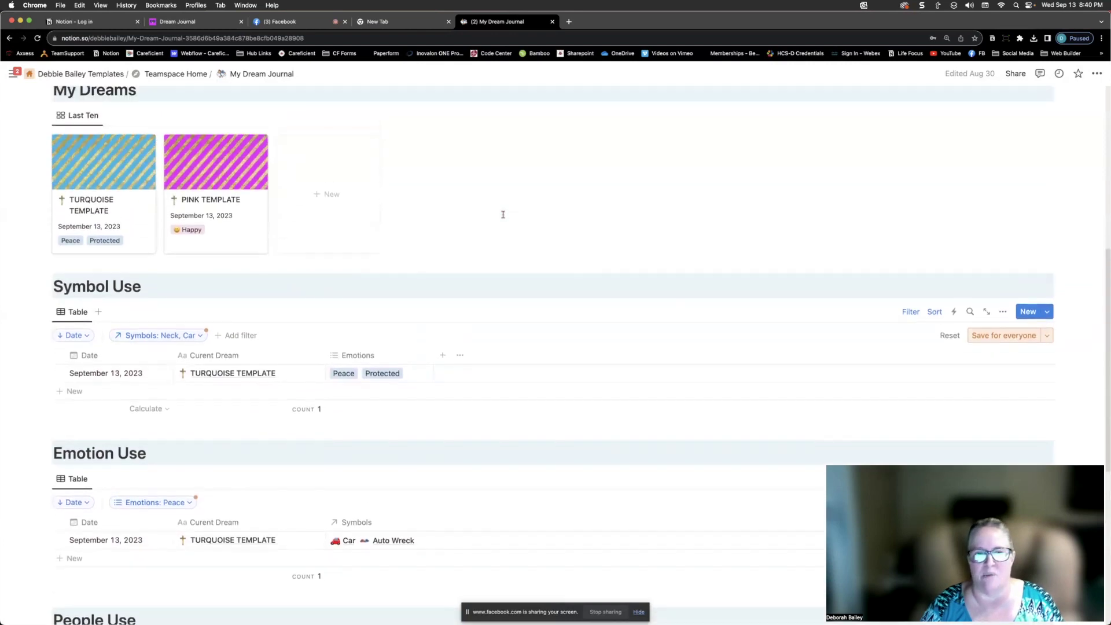
pyautogui.scroll(7, 503, 215)
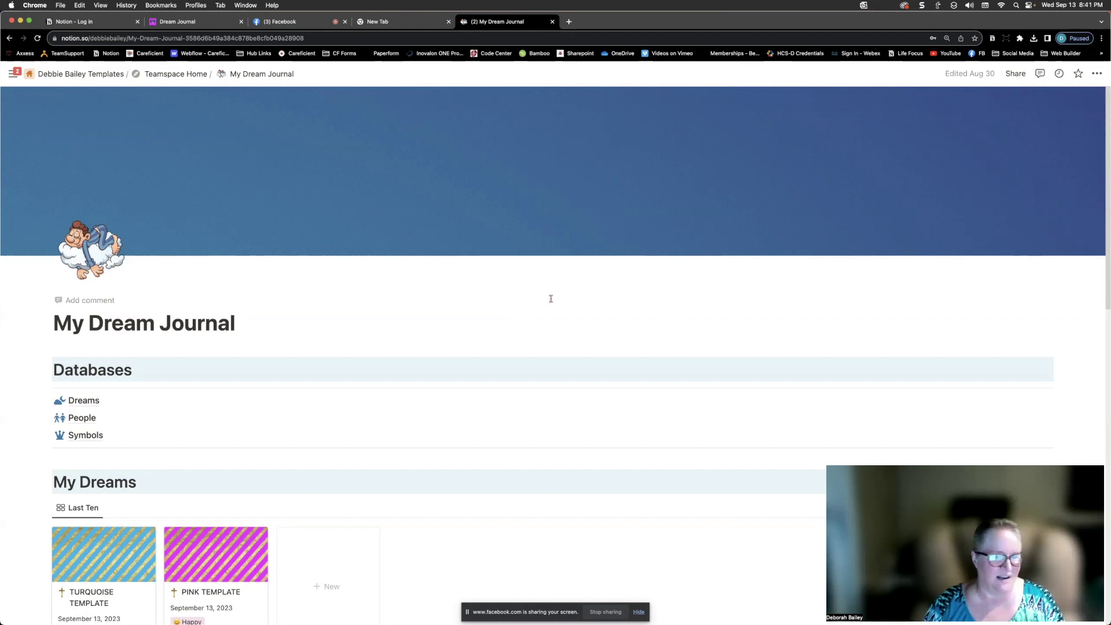
# Navigate through the sidebar to the personal Dream Journal page
pyautogui.click(109, 74)
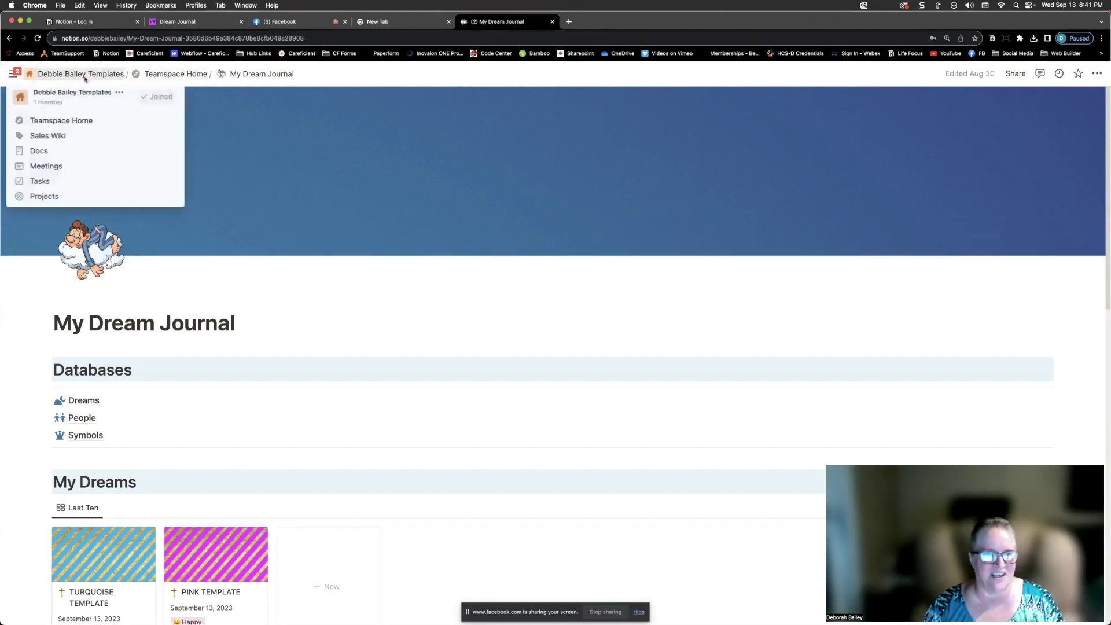
pyautogui.click(223, 125)
pyautogui.moveTo(13, 74)
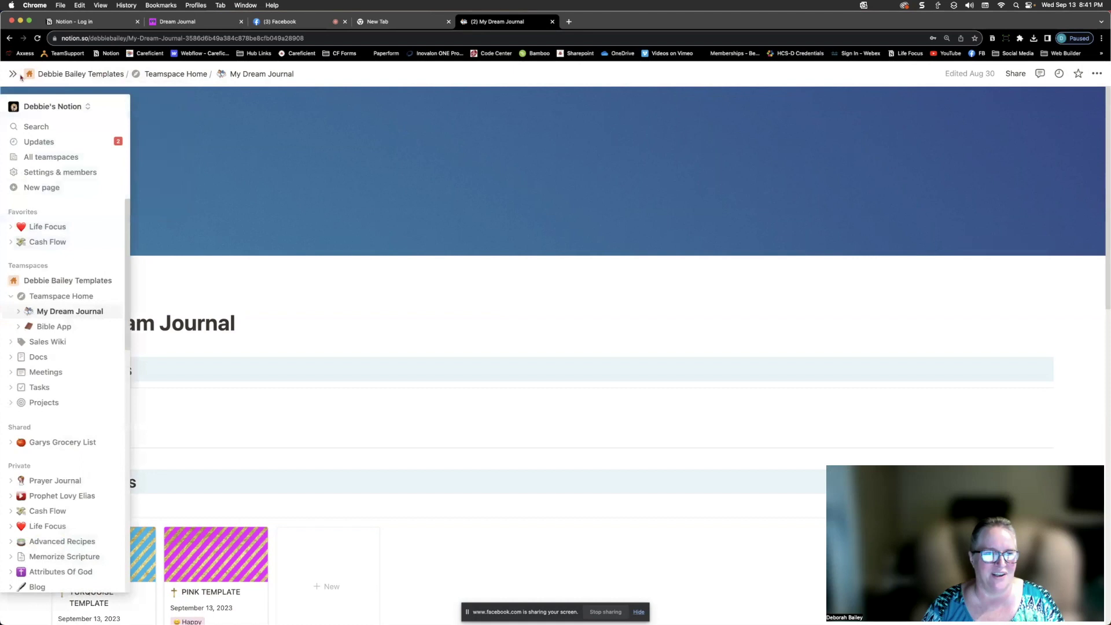
pyautogui.scroll(-3, 56, 440)
pyautogui.scroll(-5, 56, 440)
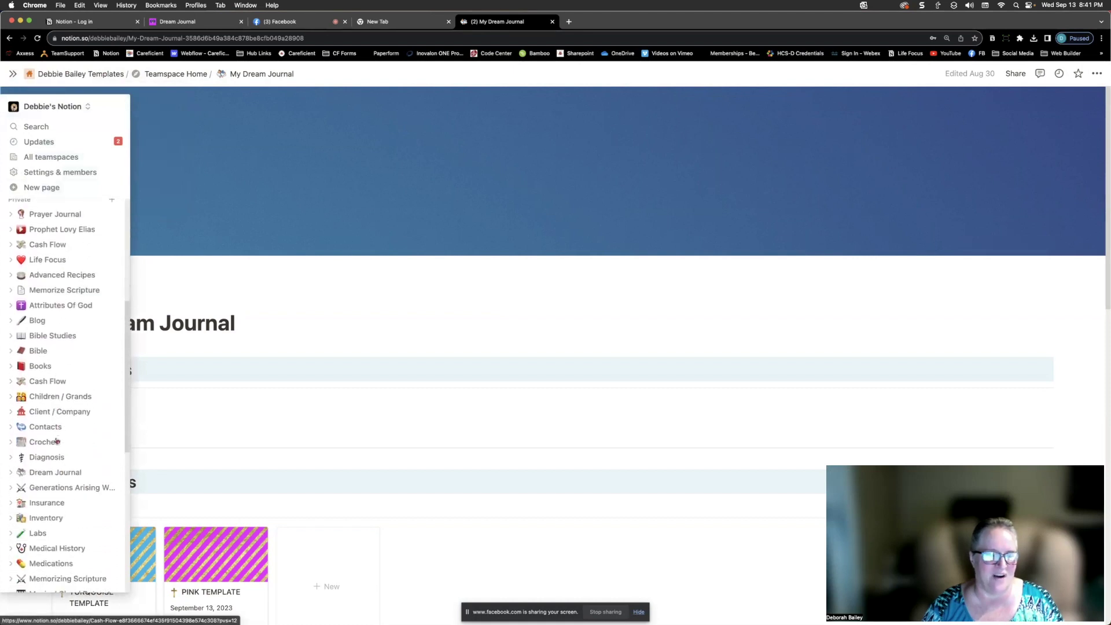
pyautogui.scroll(1, 58, 440)
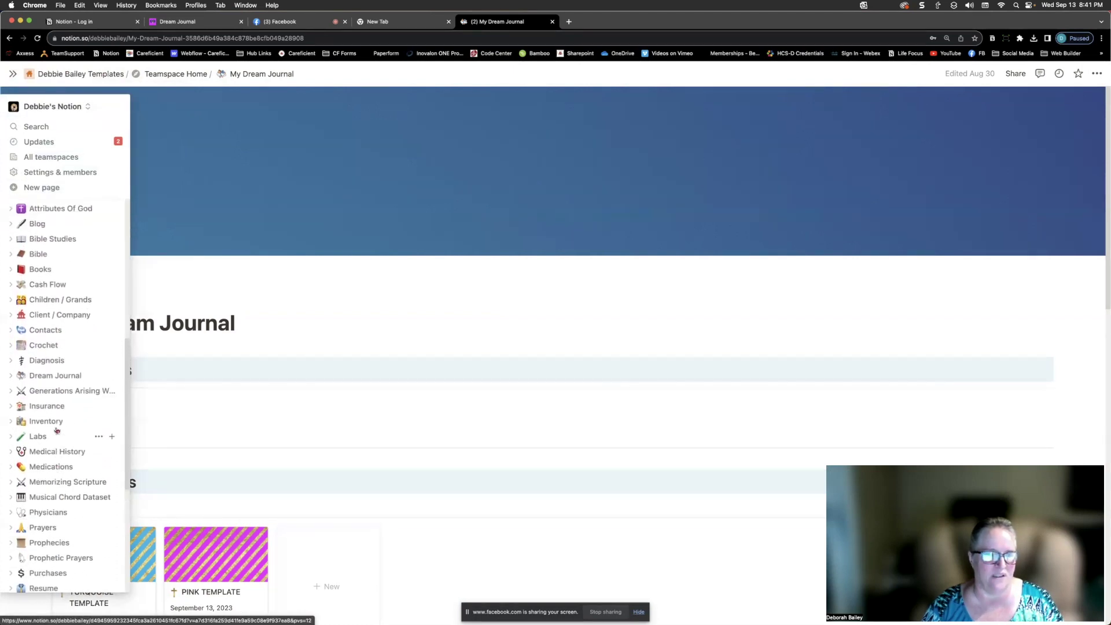
pyautogui.click(35, 376)
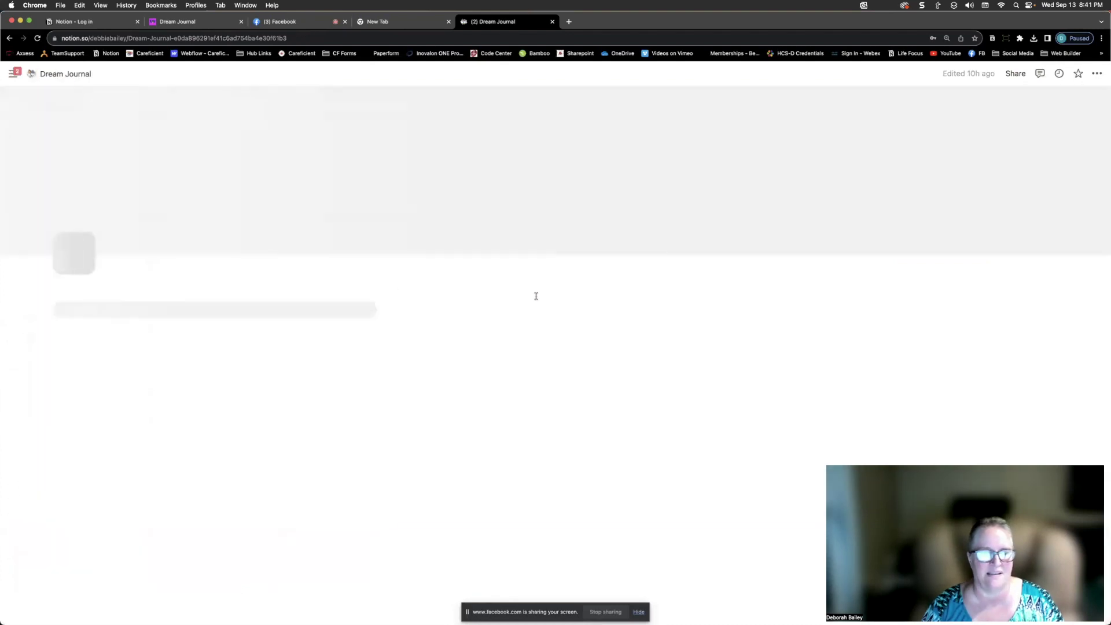
pyautogui.scroll(-4, 843, 298)
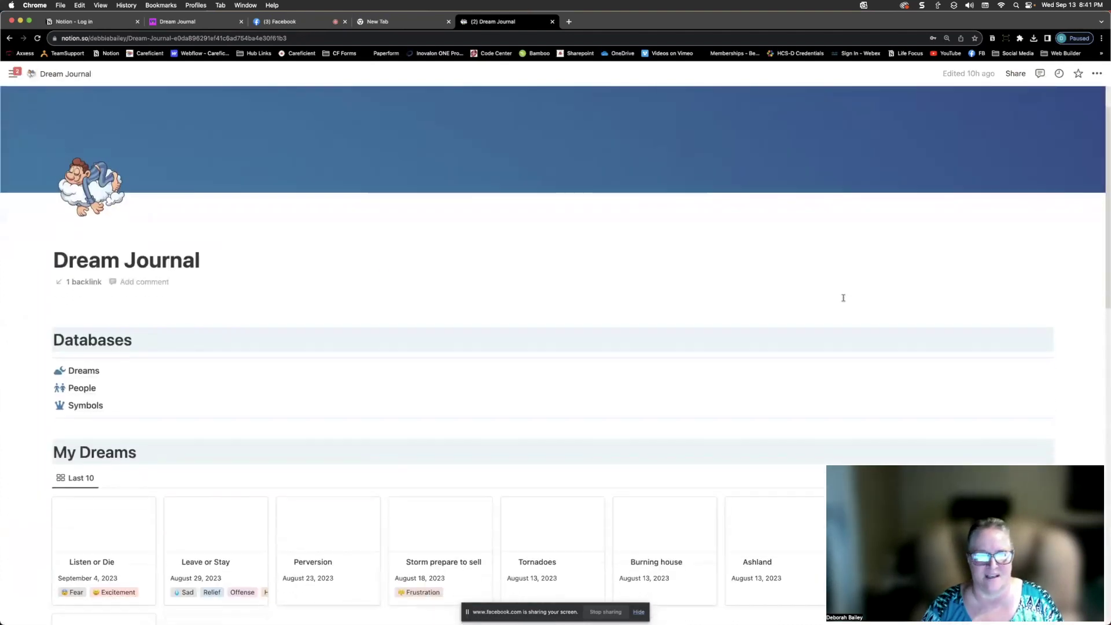
pyautogui.scroll(2, 843, 297)
pyautogui.scroll(1, 843, 298)
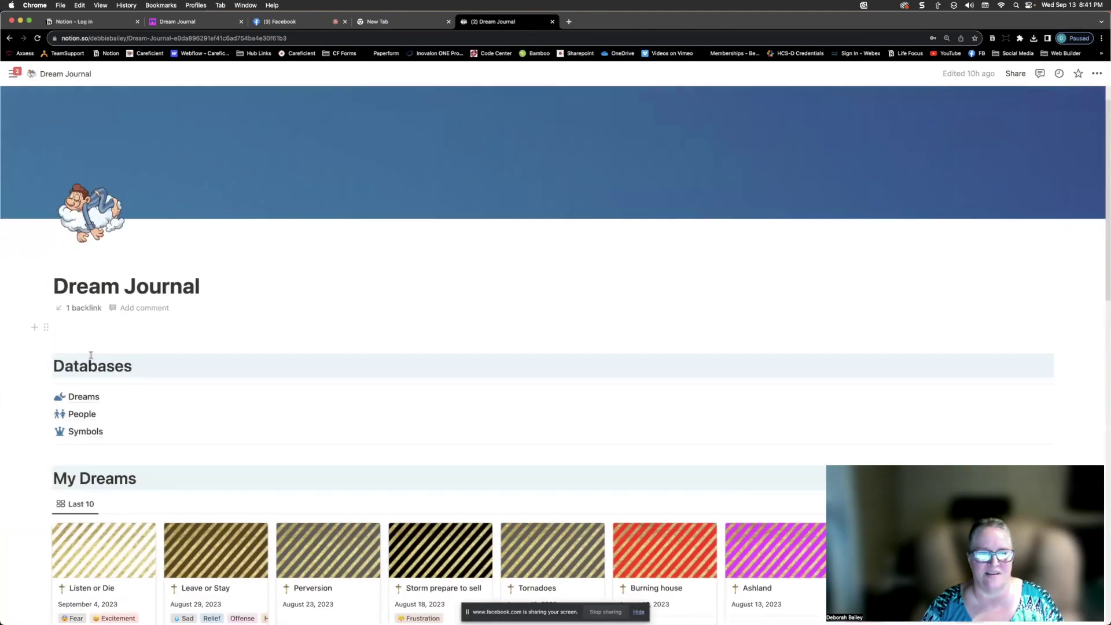
# Open the Dreams database gallery and browse its entries back to 2010
pyautogui.click(84, 395)
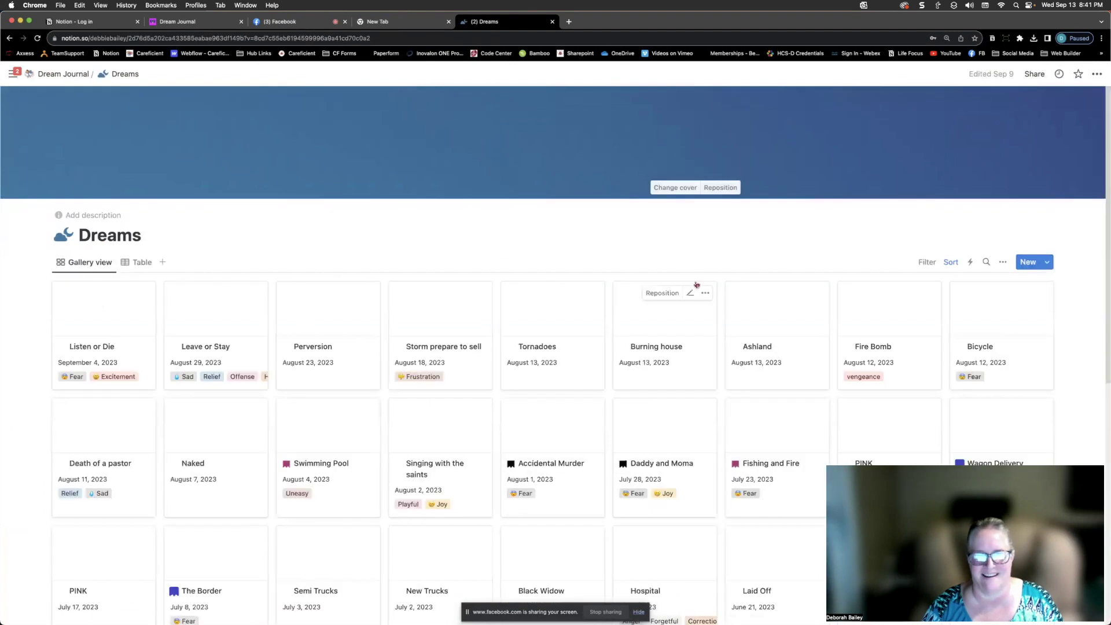
pyautogui.scroll(-4, 696, 285)
pyautogui.scroll(-15, 696, 284)
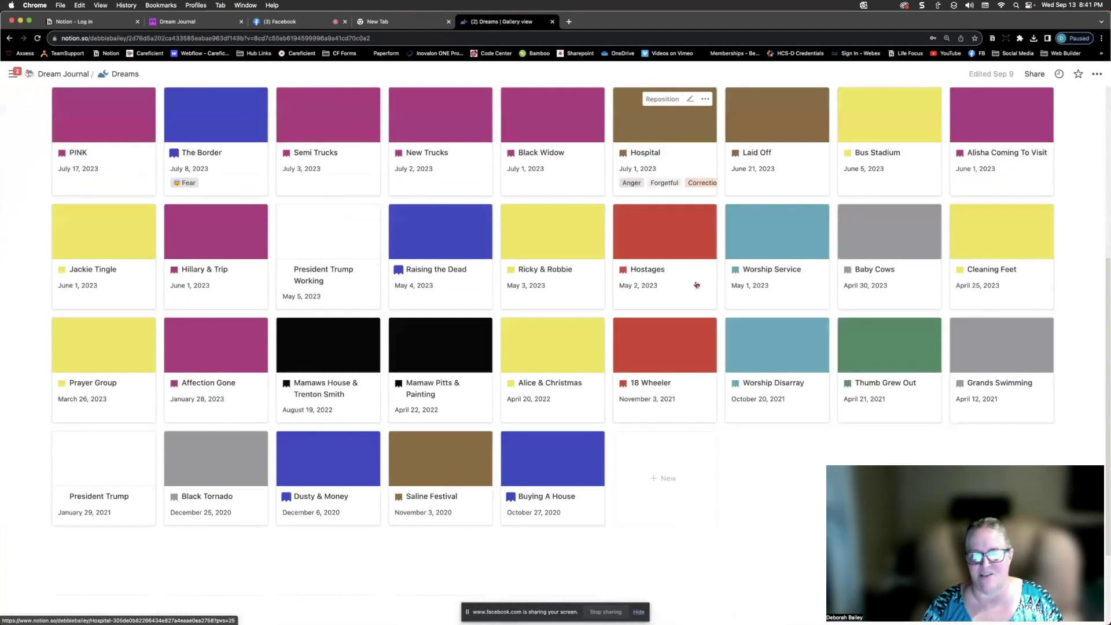
pyautogui.scroll(-20, 697, 284)
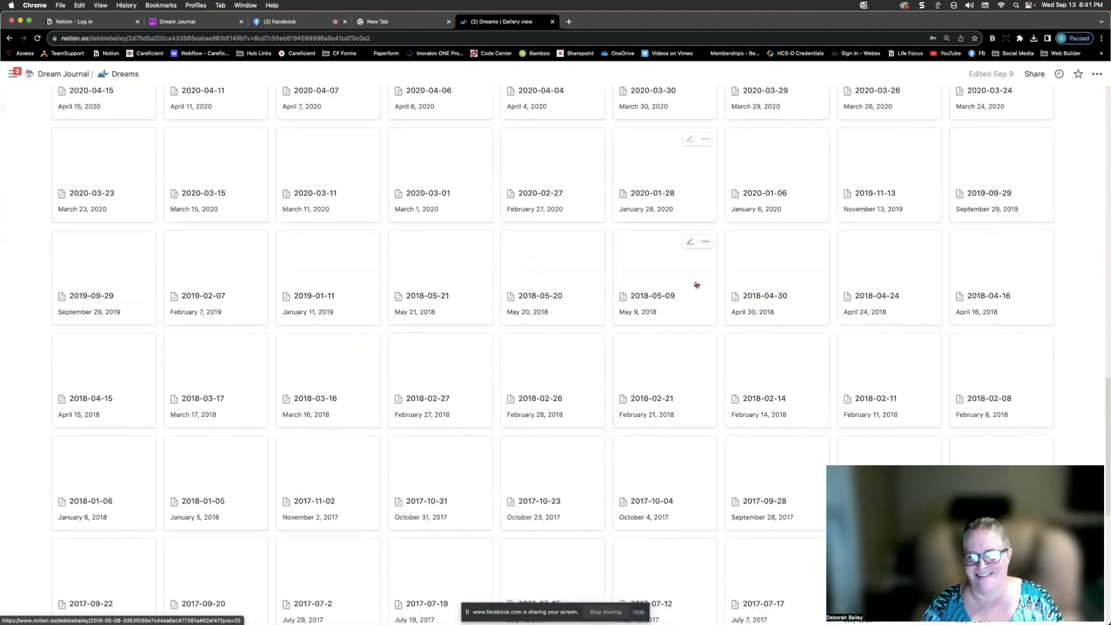
pyautogui.scroll(-15, 696, 284)
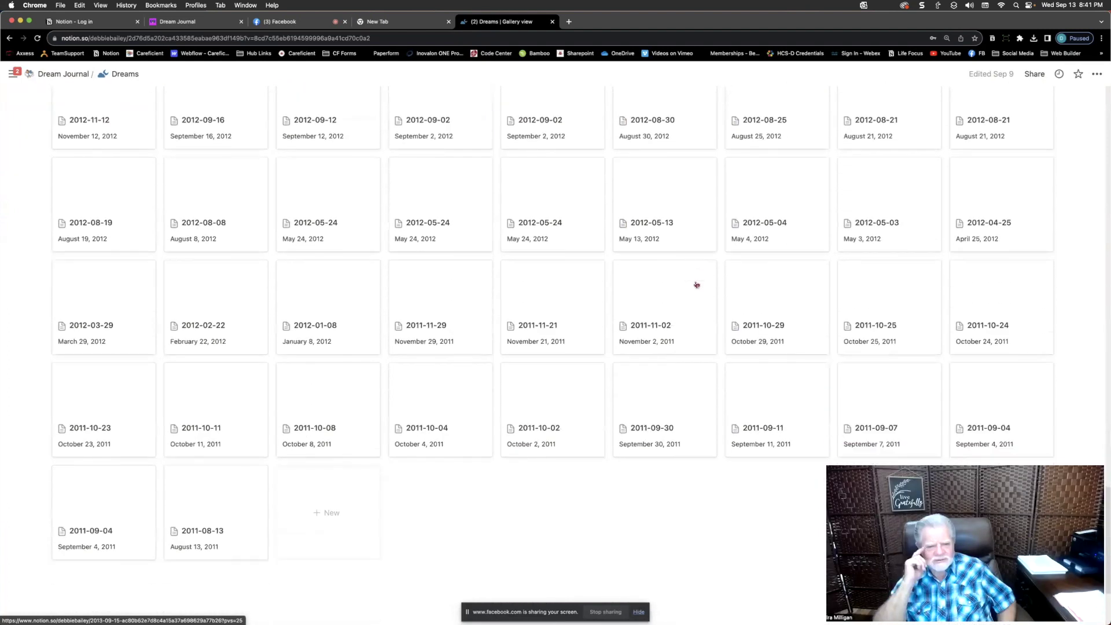
pyautogui.scroll(-10, 697, 284)
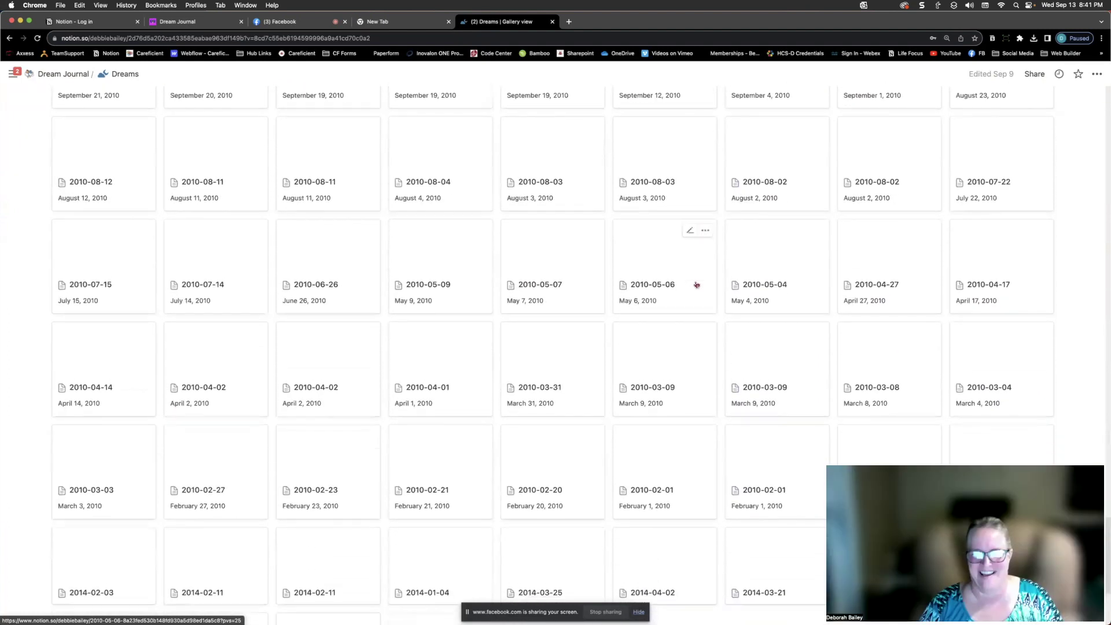
pyautogui.scroll(-8, 696, 284)
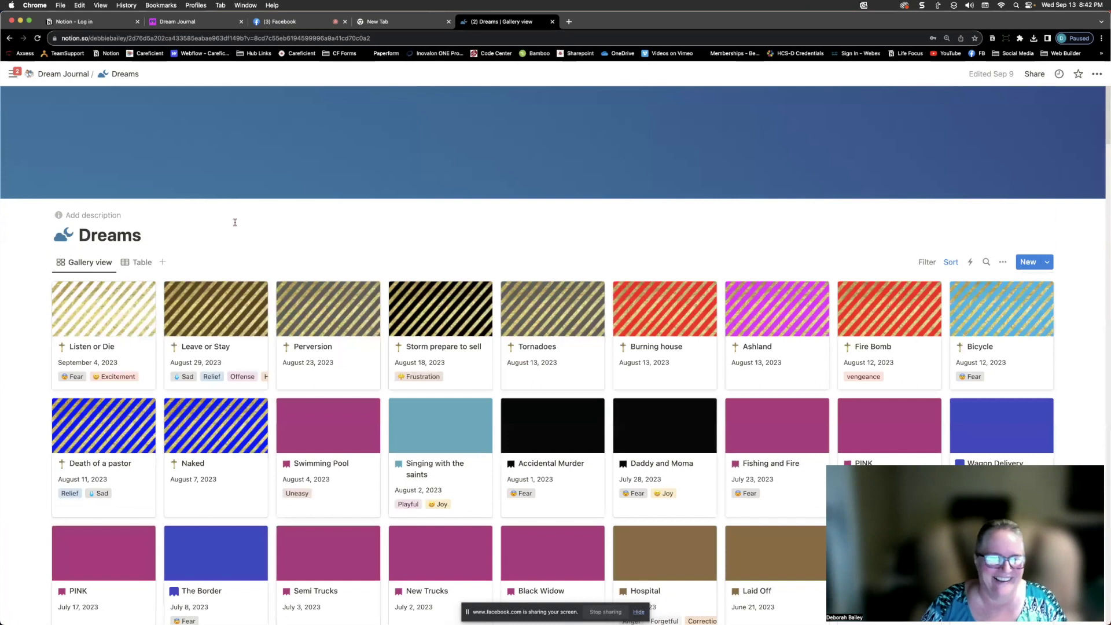
pyautogui.rightClick(237, 226)
pyautogui.click(405, 220)
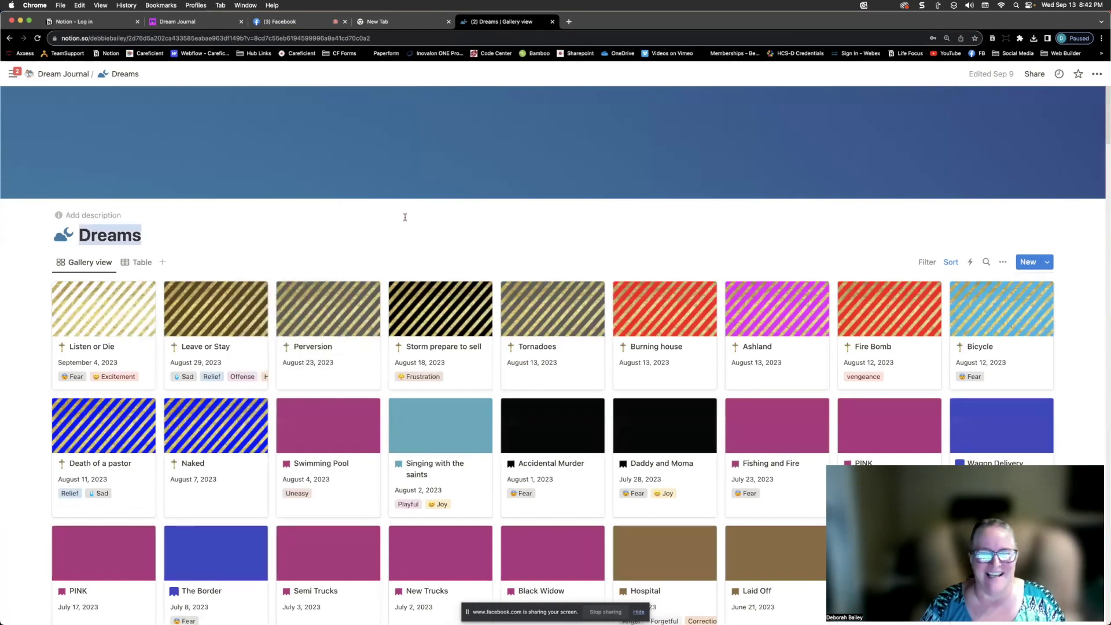